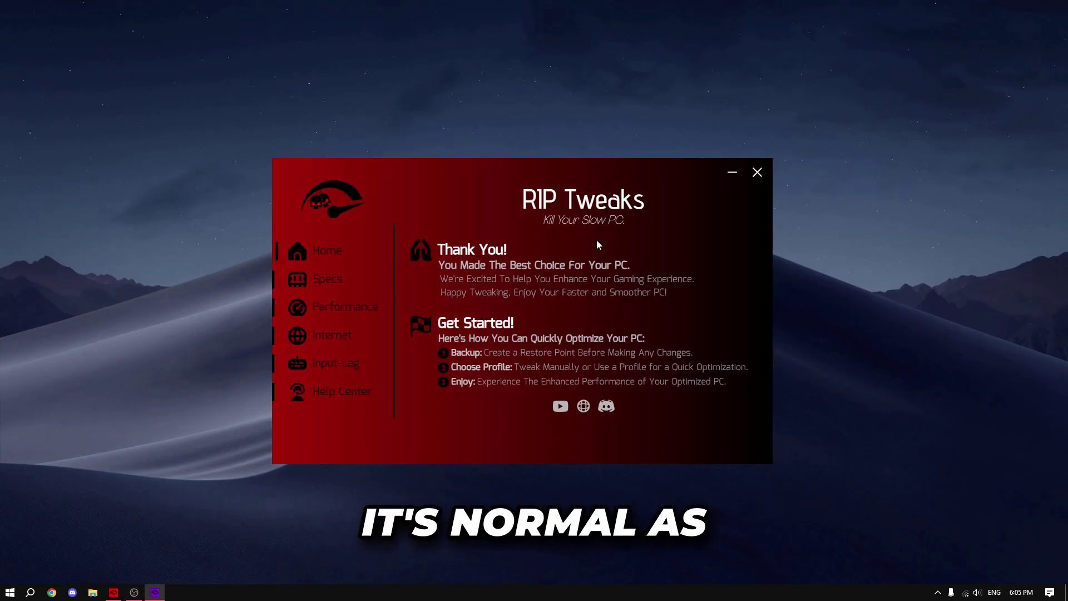
View the system specifications, then browse Performance > Hardware and its CPU tweaks page.
click(305, 283)
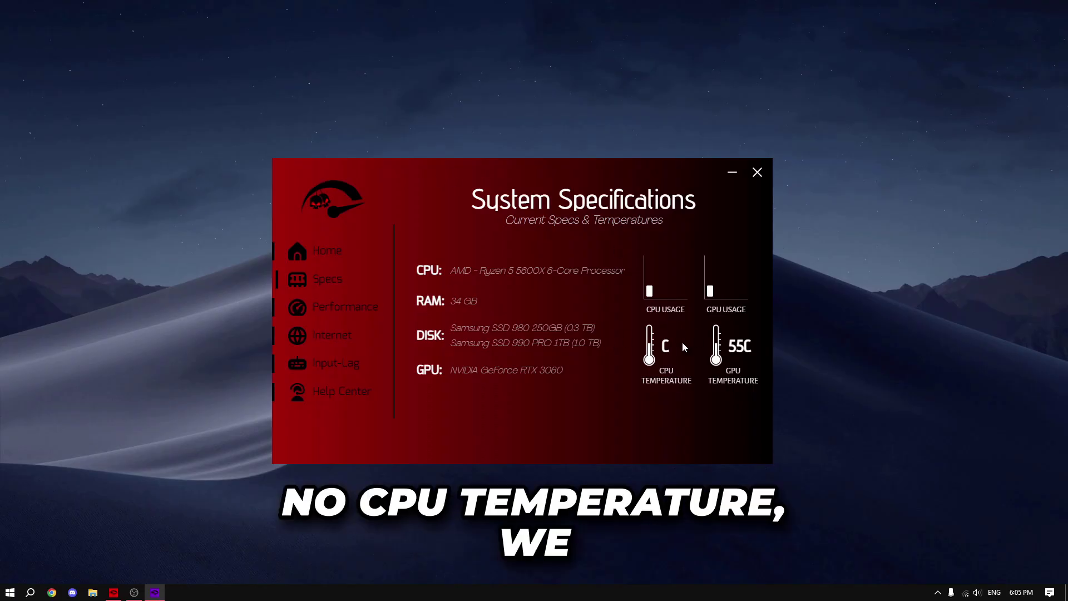
click(334, 307)
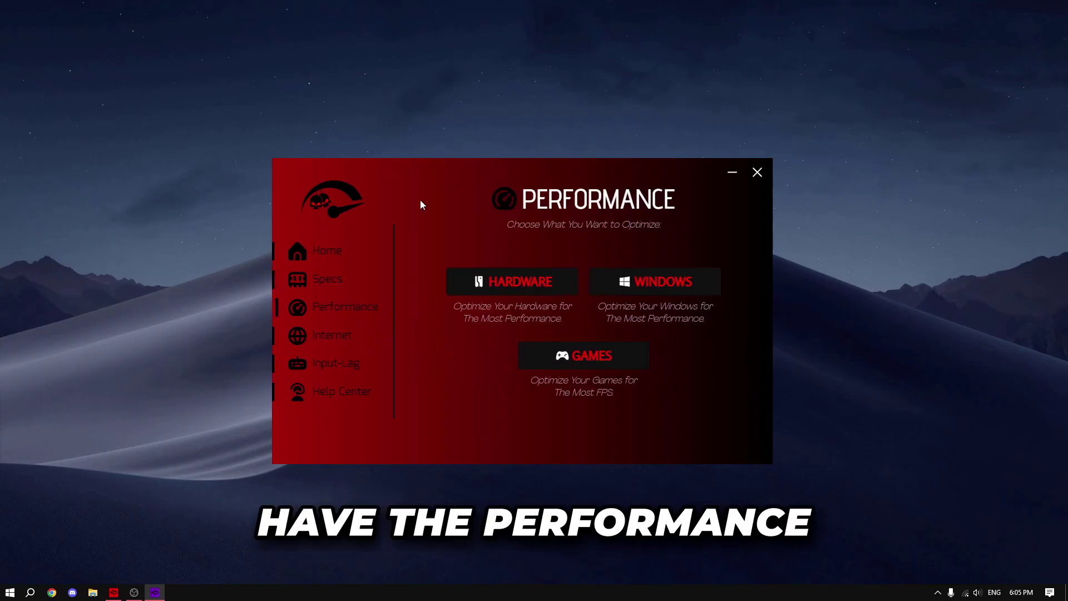
click(511, 281)
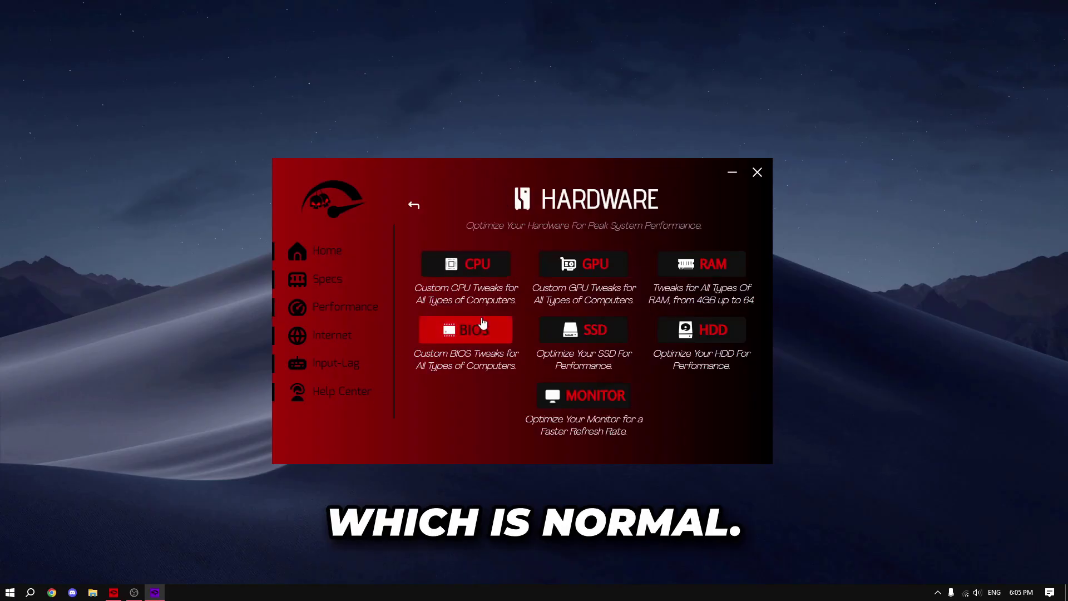
click(471, 266)
click(412, 204)
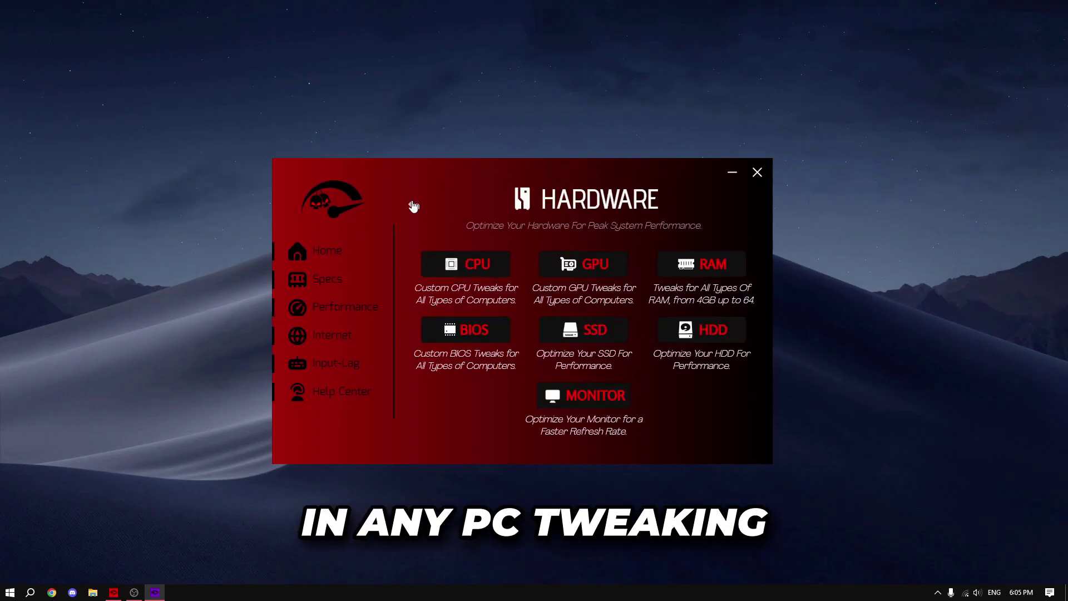
click(412, 203)
Tour the Windows 10 Cleanup and Power pages, returning to the Windows 10/11 selection.
click(654, 282)
click(502, 331)
click(467, 279)
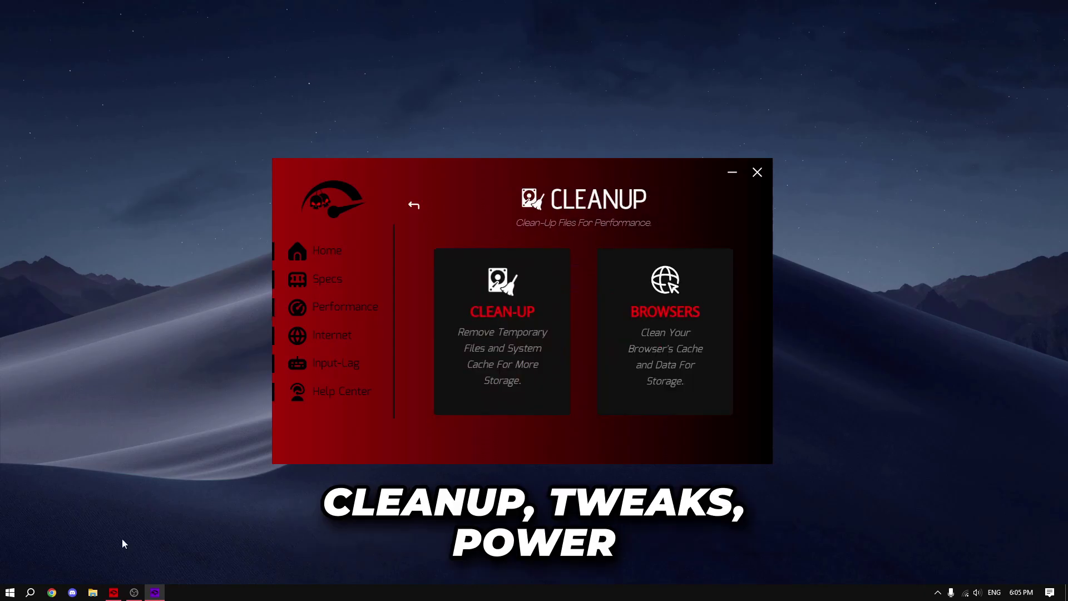
click(413, 205)
click(717, 279)
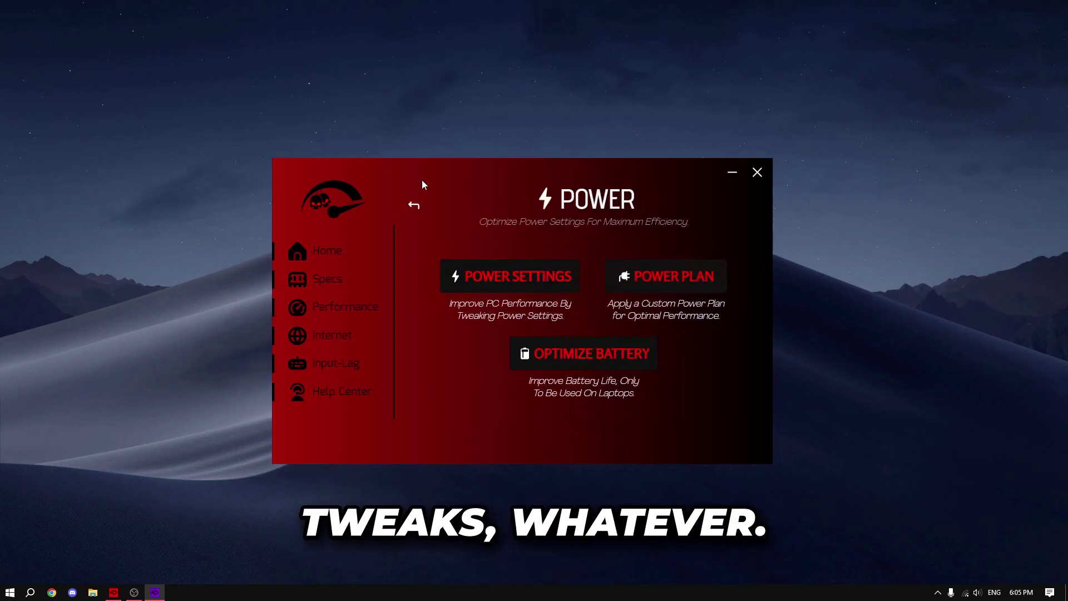
click(414, 206)
click(414, 205)
click(414, 206)
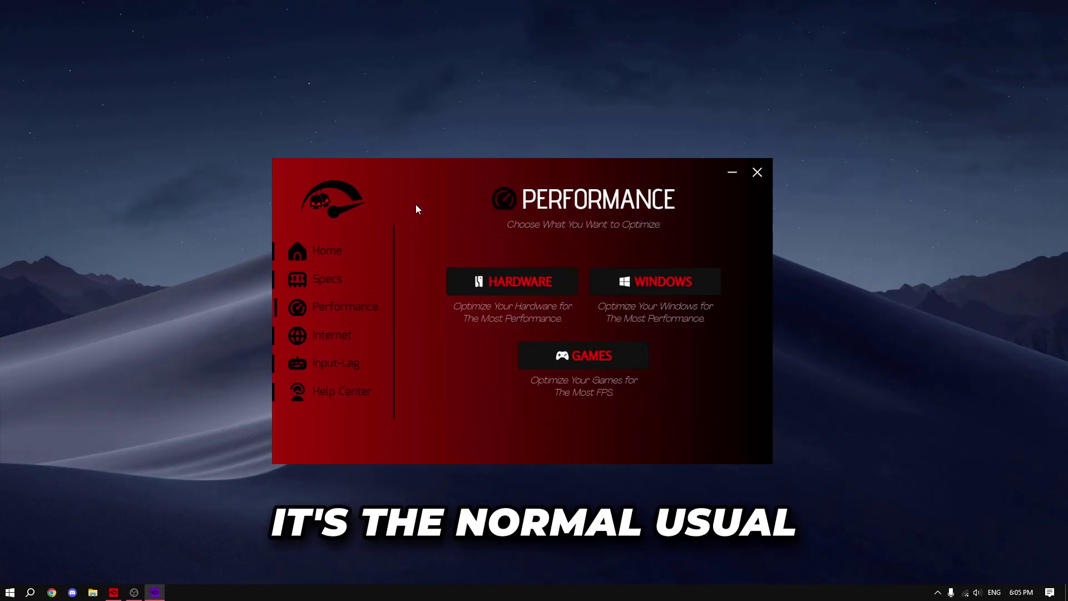
Browse the Valorant, Fortnite and Minecraft game optimization menus.
click(593, 355)
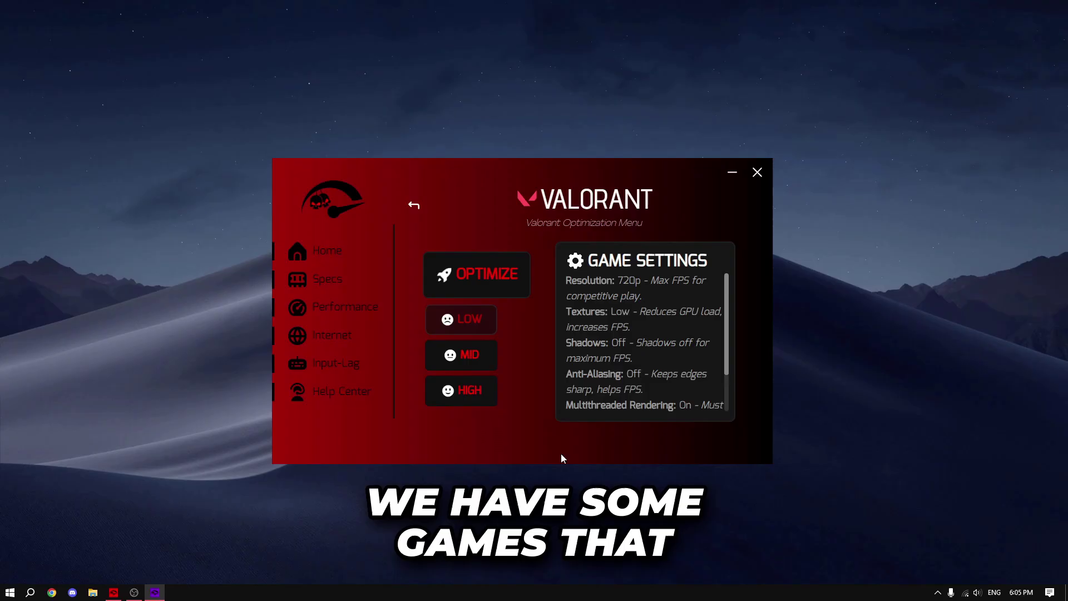
click(413, 210)
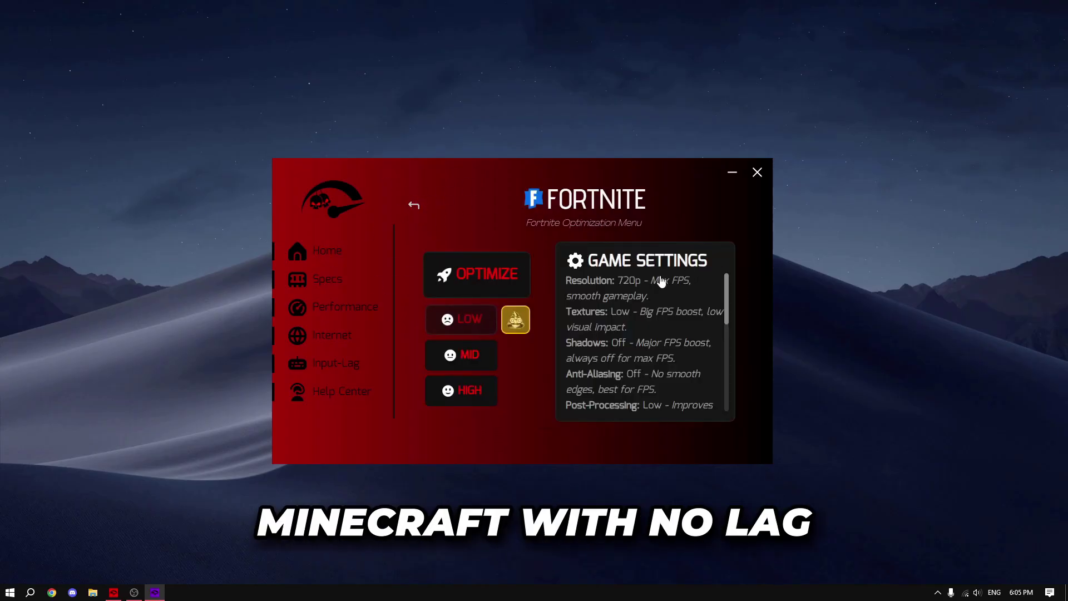
click(418, 207)
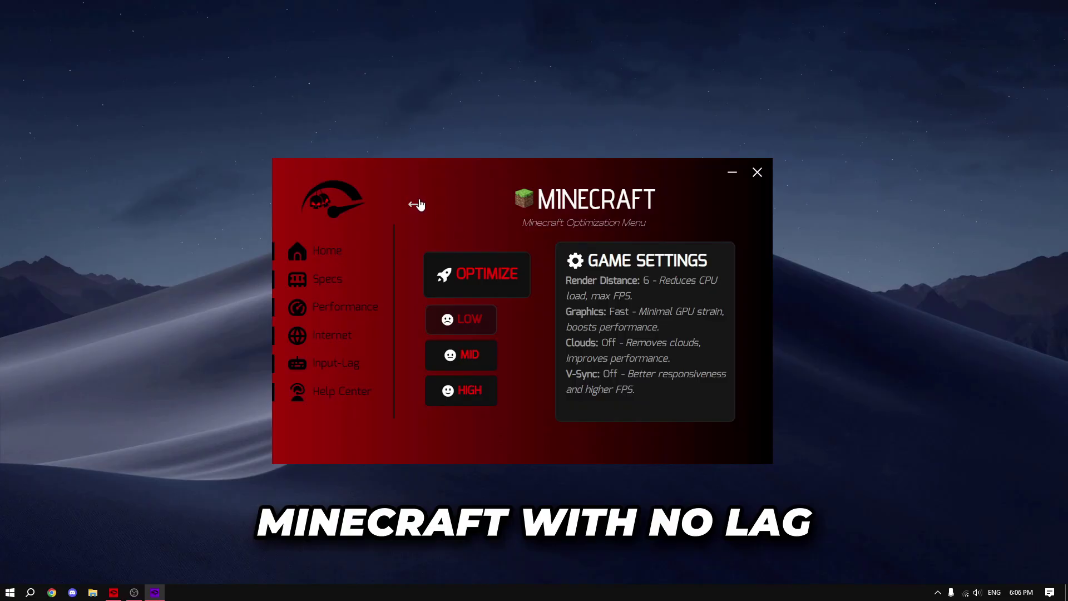
click(417, 205)
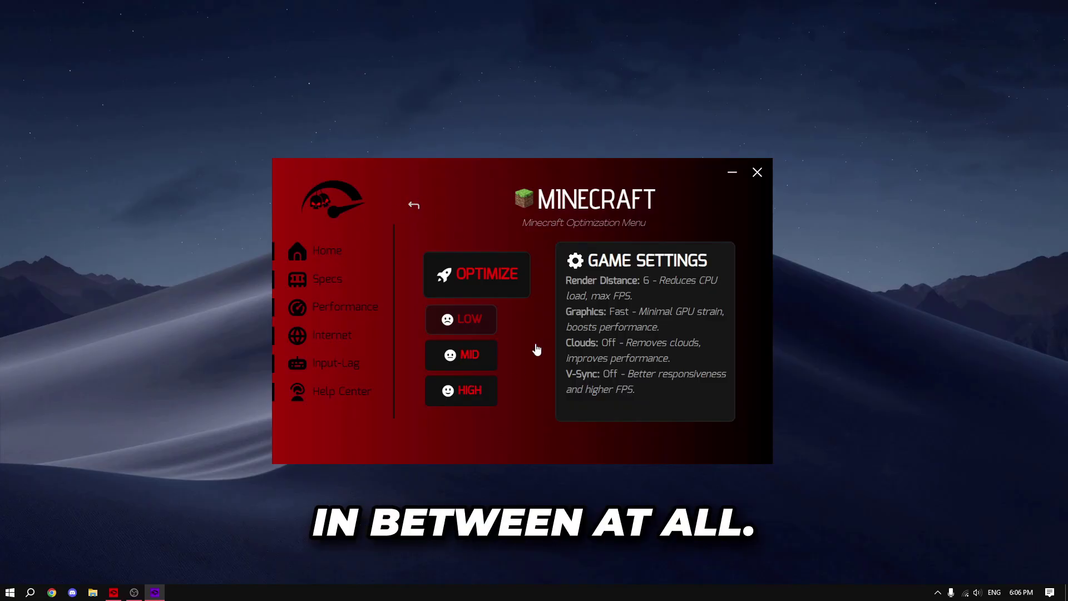
Visit the Internet speed options, the Help Center and the keyboard and mouse overclocking page.
click(327, 348)
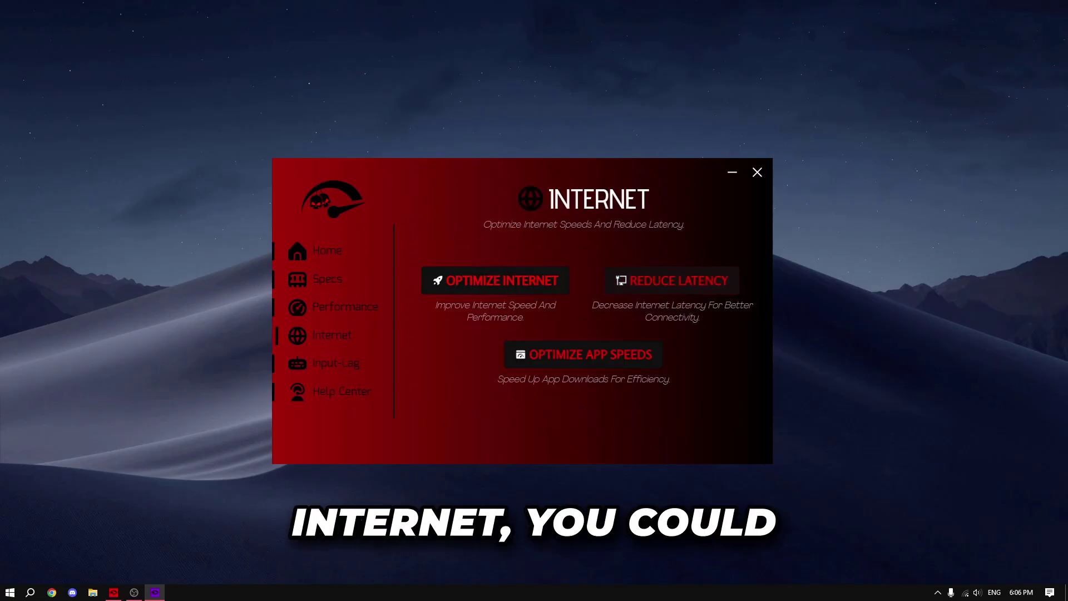
click(532, 292)
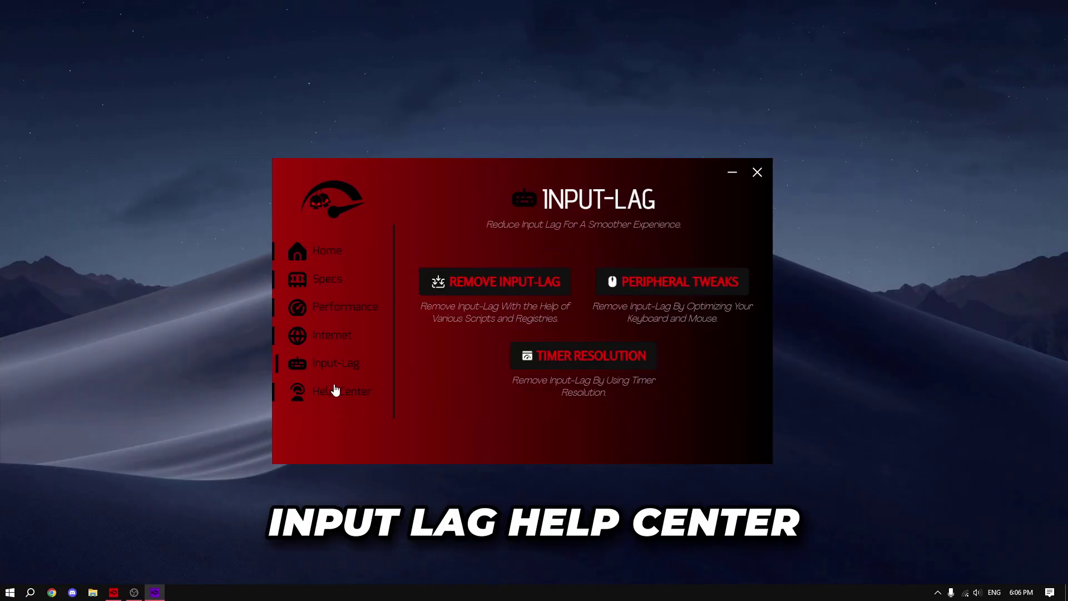
click(334, 389)
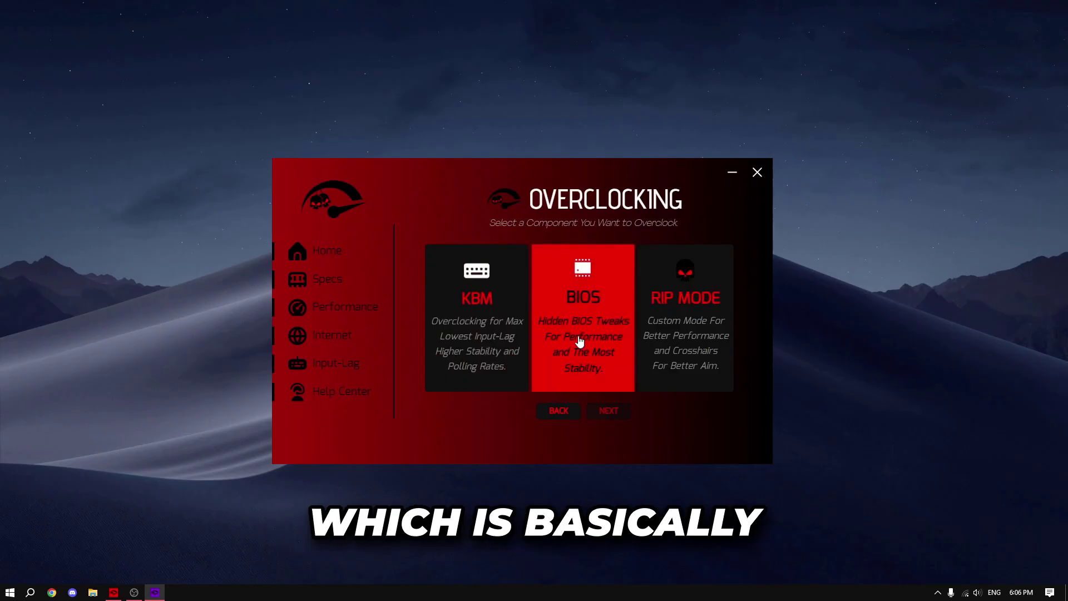
click(498, 339)
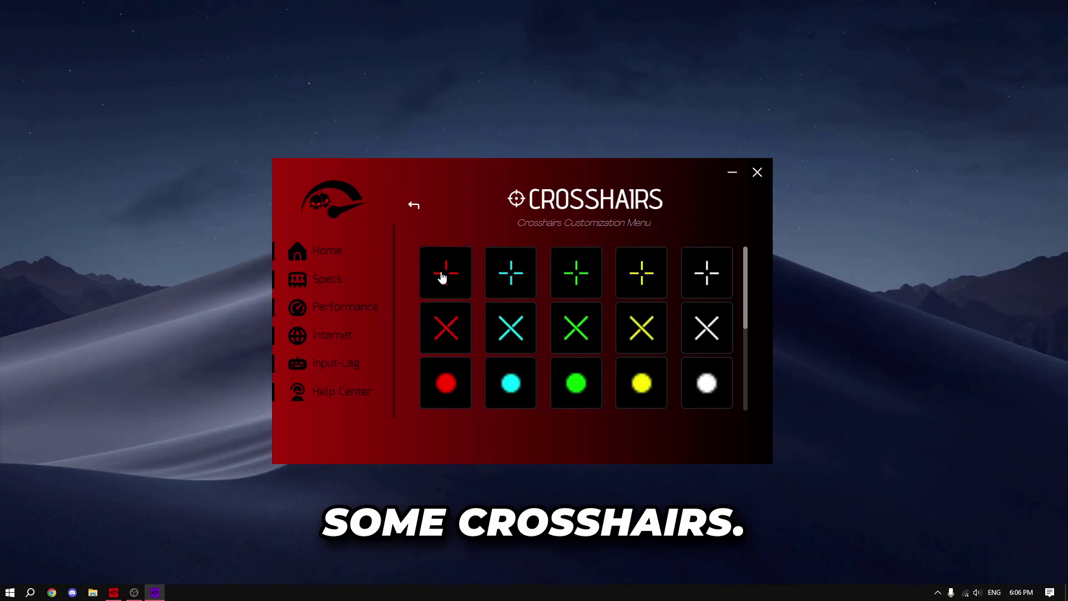
drag(472, 176, 501, 163)
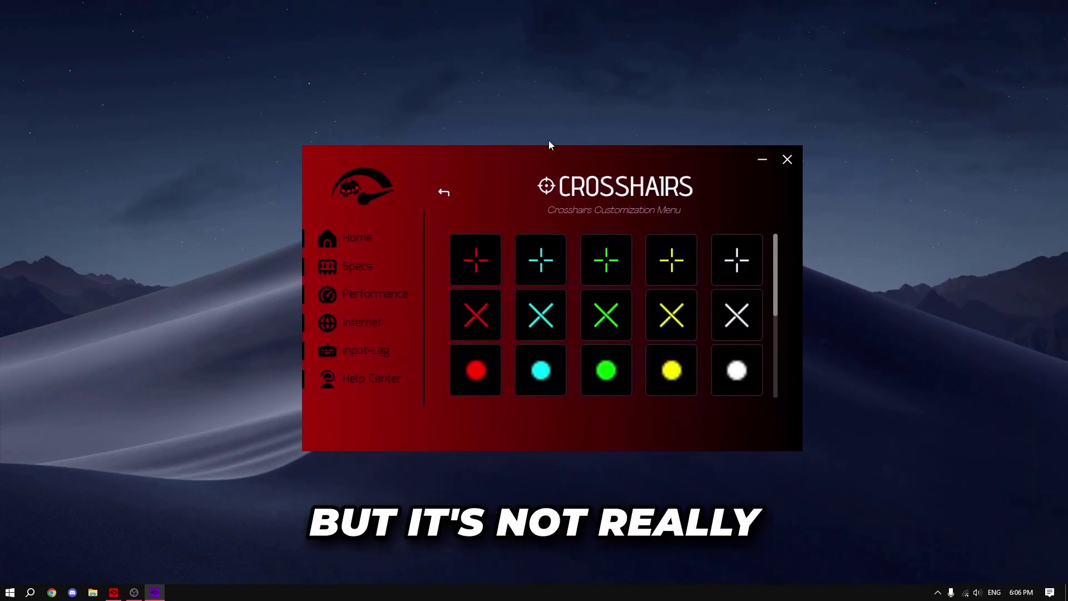
Look into the RIP Mode optimization menu, then back out to the Home page.
click(443, 192)
click(524, 305)
click(443, 193)
click(445, 192)
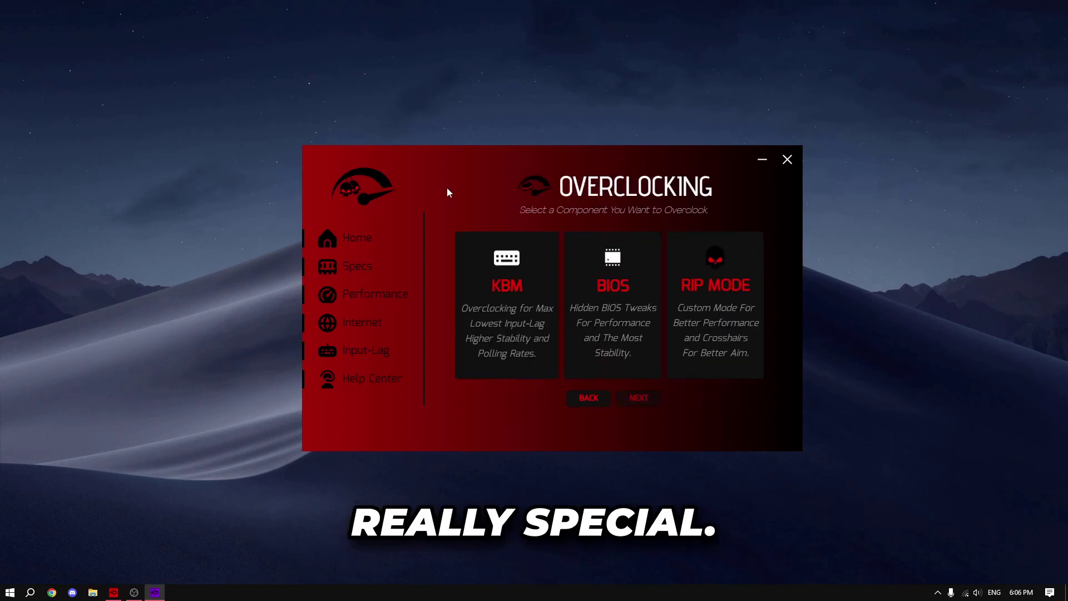
click(404, 222)
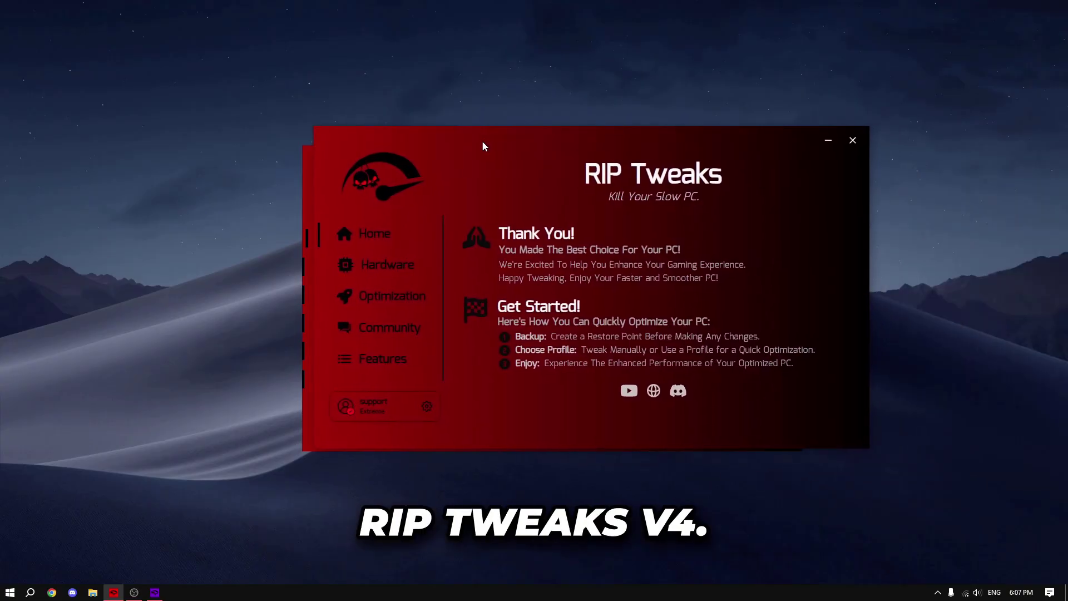
Move the RIP Tweaks V4 window slightly left and down toward the screen centre.
drag(481, 141, 435, 158)
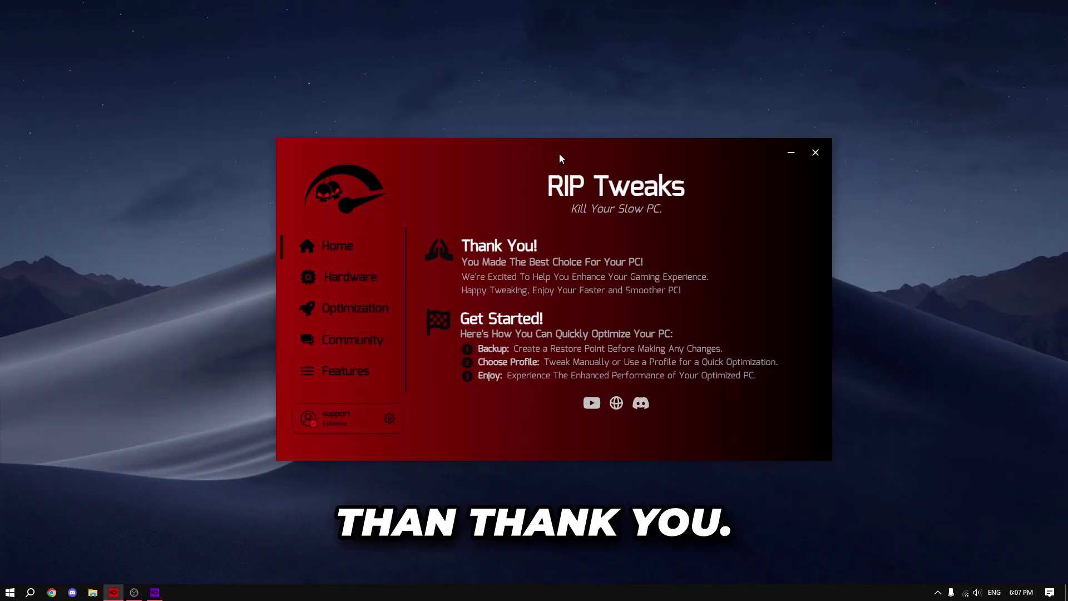
Show the Hardware graphs for CPU, GPU and RAM, ending on the RTX 3060 GPU temperature.
click(367, 276)
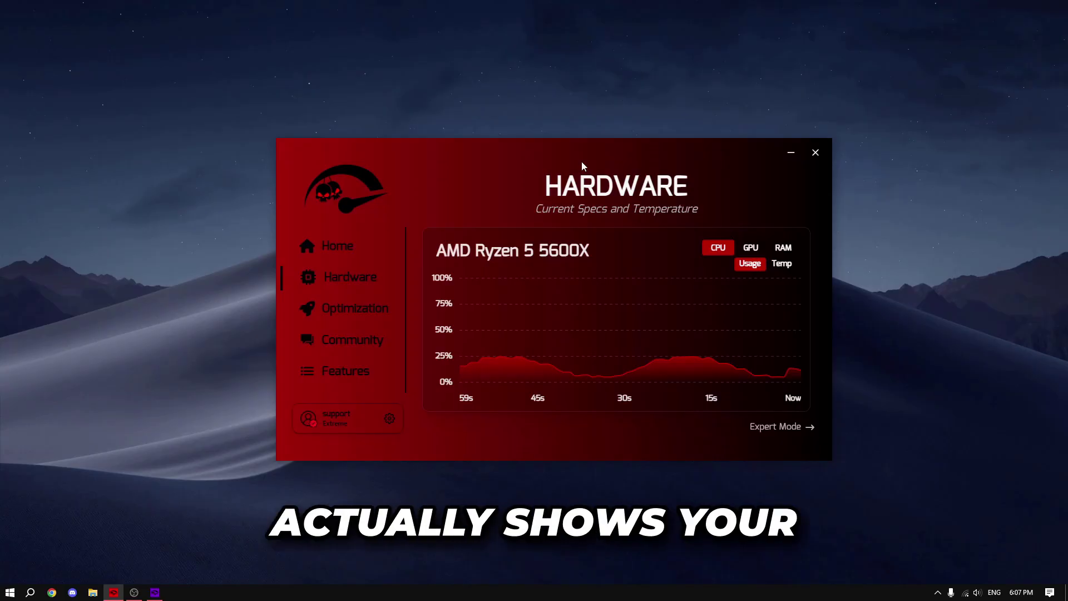
click(749, 249)
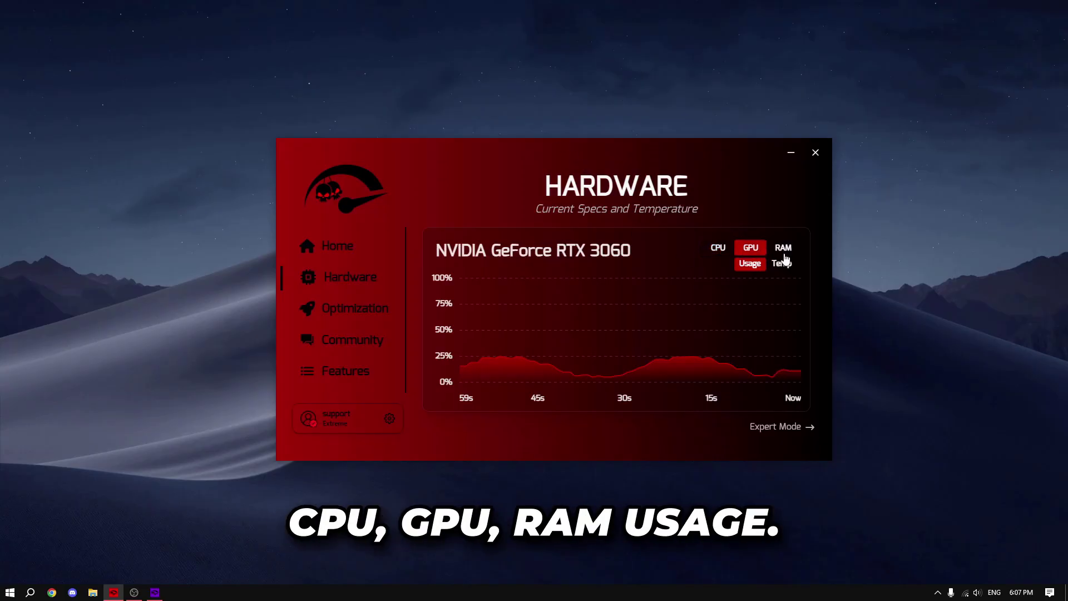
click(782, 247)
click(718, 247)
click(781, 263)
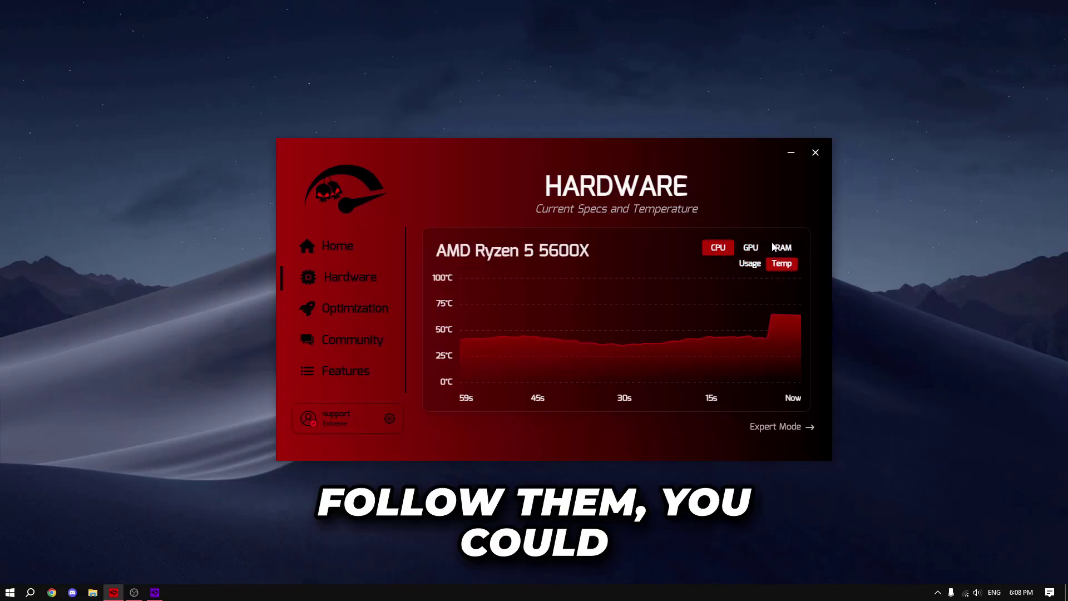
click(750, 247)
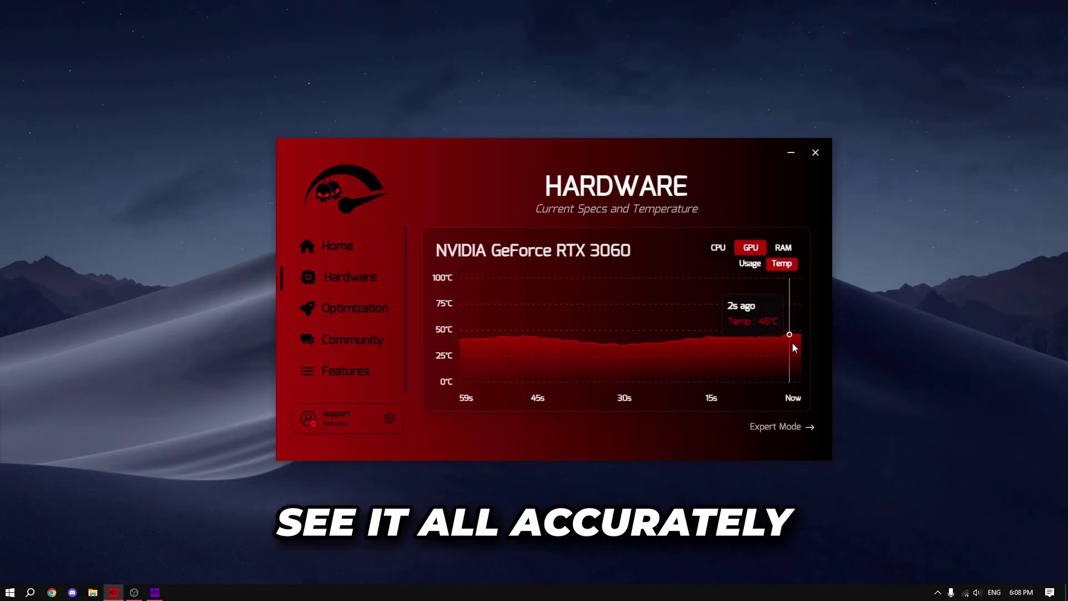
Switch to Expert Mode and expand the operating system and CPU clock details.
click(759, 431)
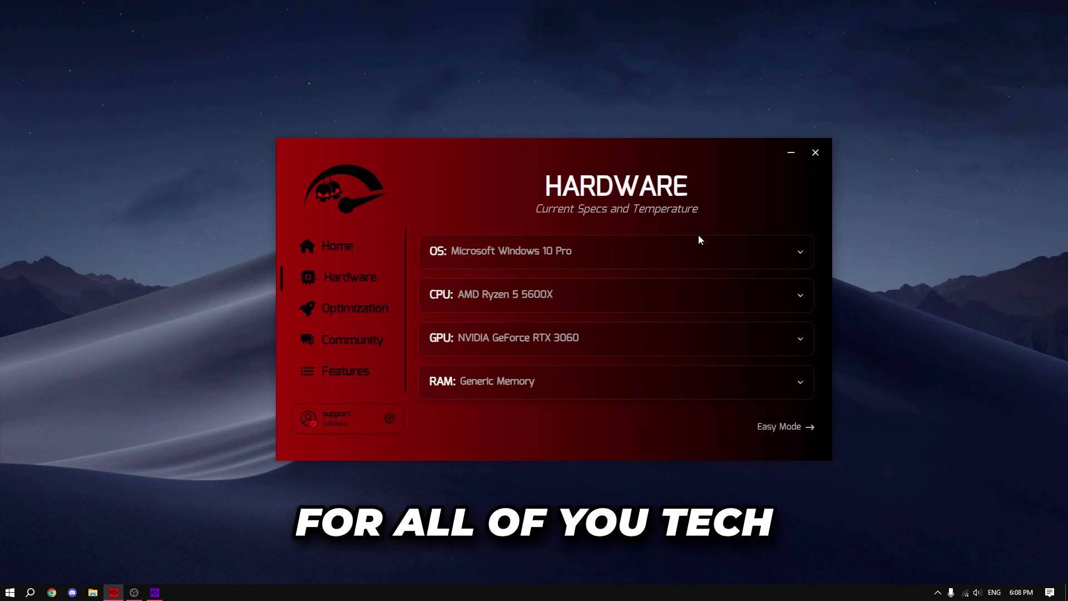
click(633, 246)
scroll(702, 312, down, 5)
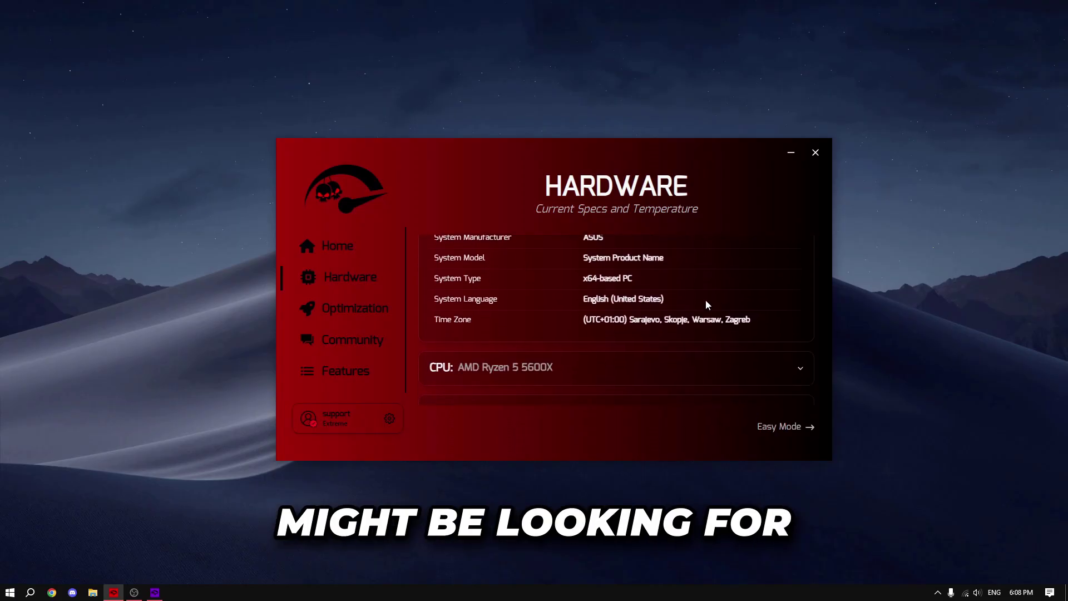
click(639, 368)
scroll(600, 312, down, 5)
scroll(484, 295, up, 2)
scroll(496, 273, down, 4)
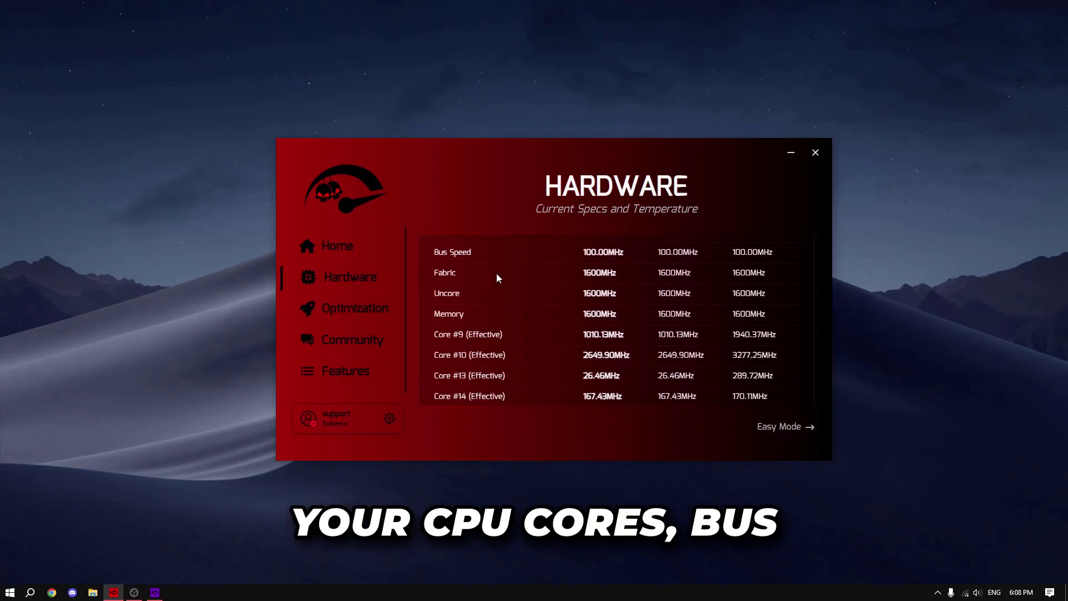
scroll(476, 299, down, 10)
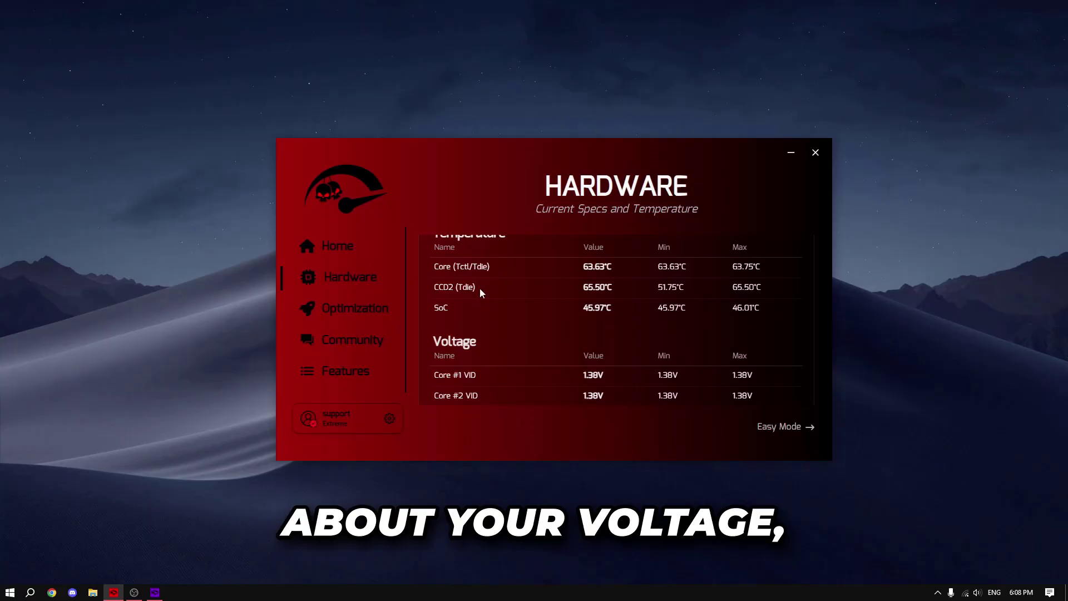
scroll(479, 288, down, 3)
scroll(539, 300, down, 2)
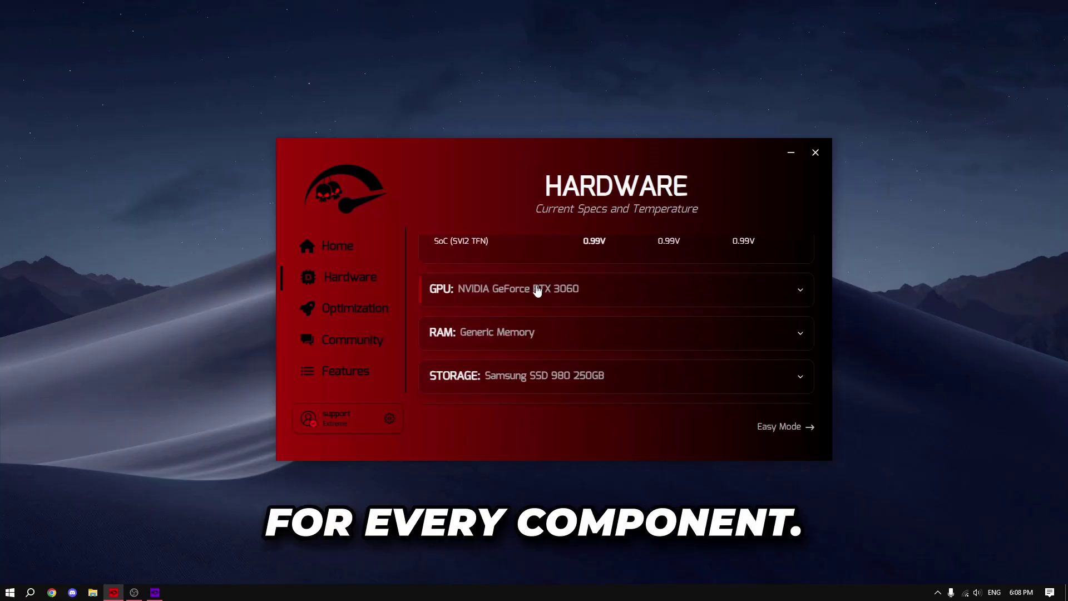
Expand the GPU sensor and RAM readings.
click(538, 289)
scroll(537, 289, up, 6)
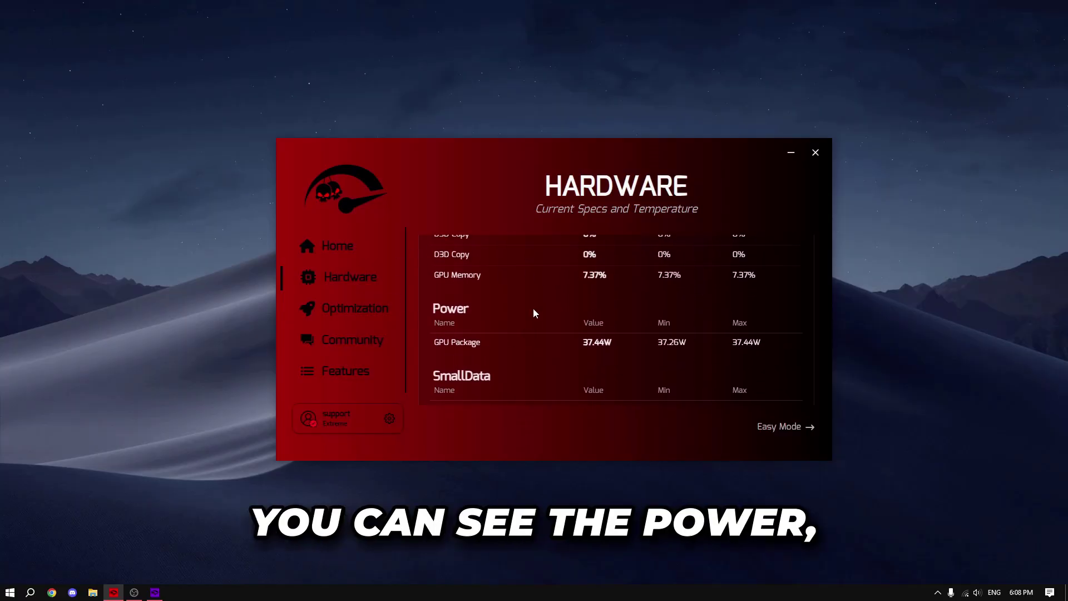
scroll(506, 312, down, 6)
click(523, 284)
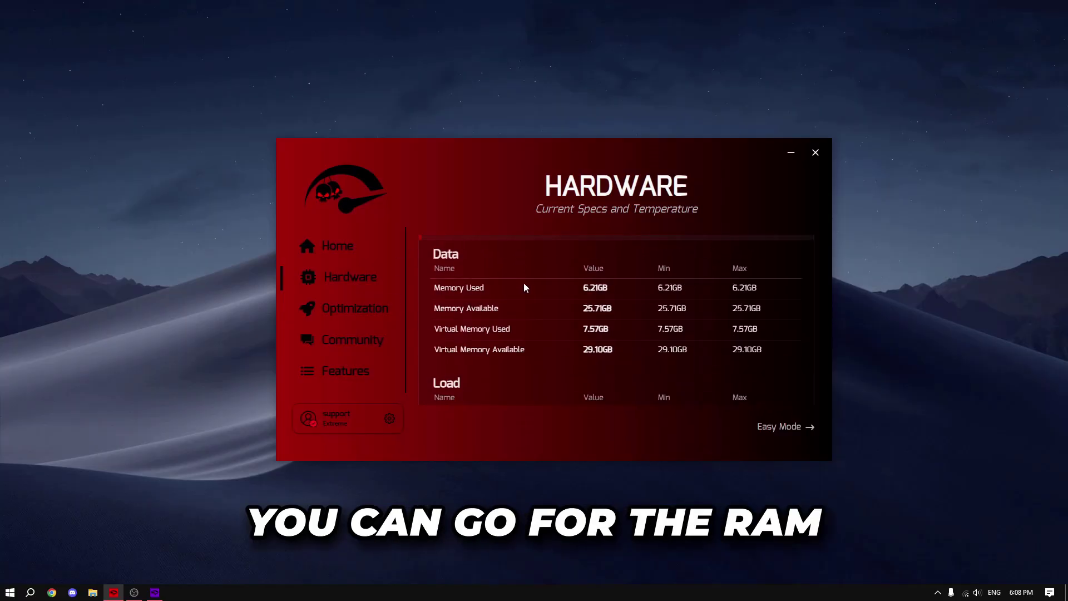
scroll(523, 288, up, 1)
scroll(517, 342, down, 1)
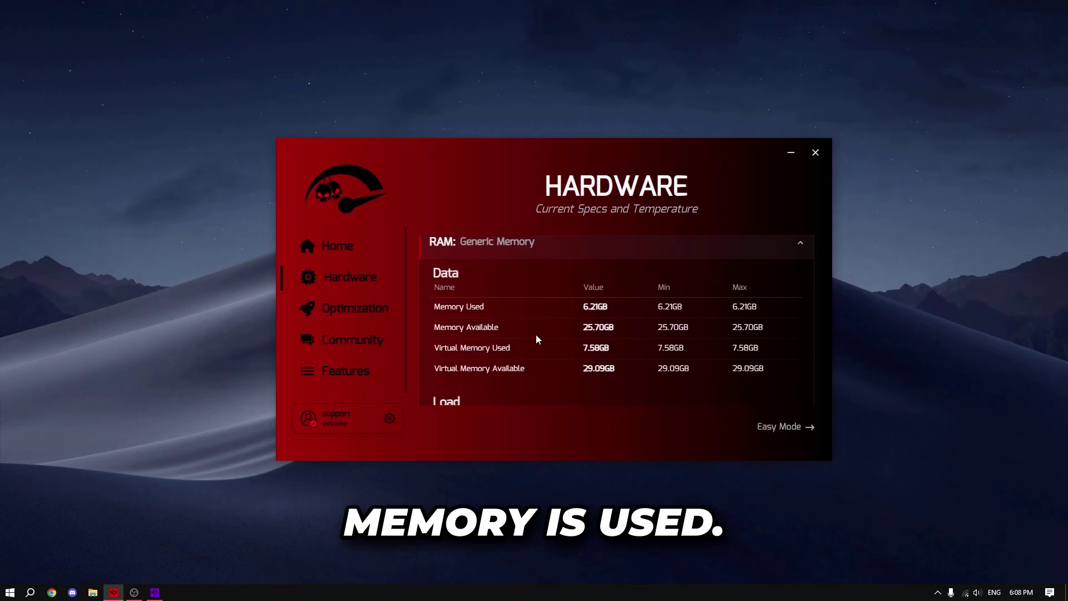
scroll(537, 339, down, 2)
Expand the storage readings and review the display details, highlighting the 1920×1080 resolution.
click(431, 374)
scroll(488, 359, down, 5)
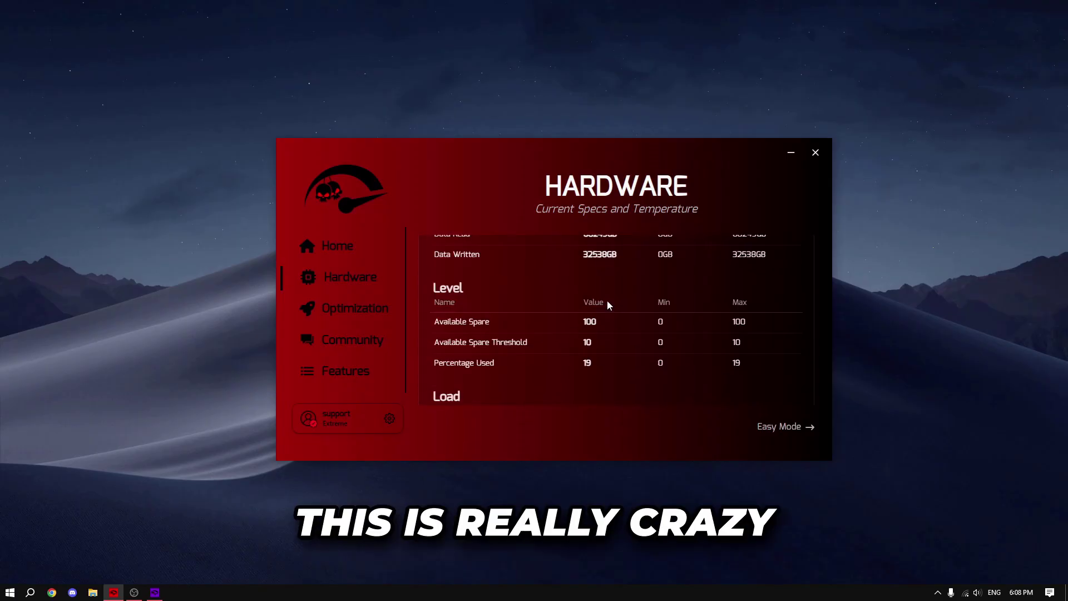
scroll(659, 309, up, 1)
scroll(662, 315, down, 3)
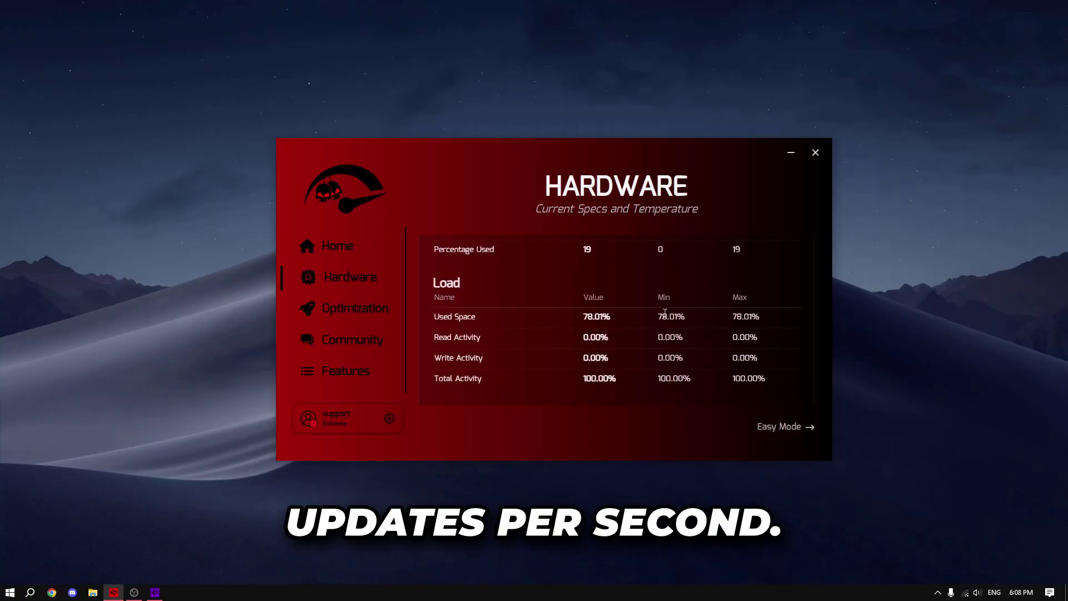
scroll(665, 314, down, 1)
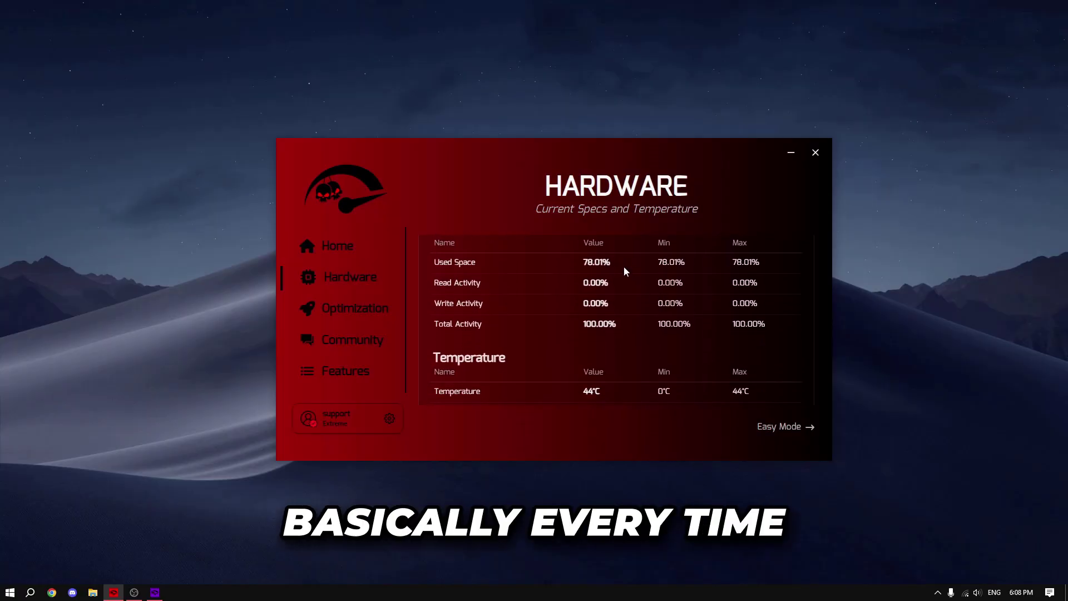
scroll(610, 333, down, 1)
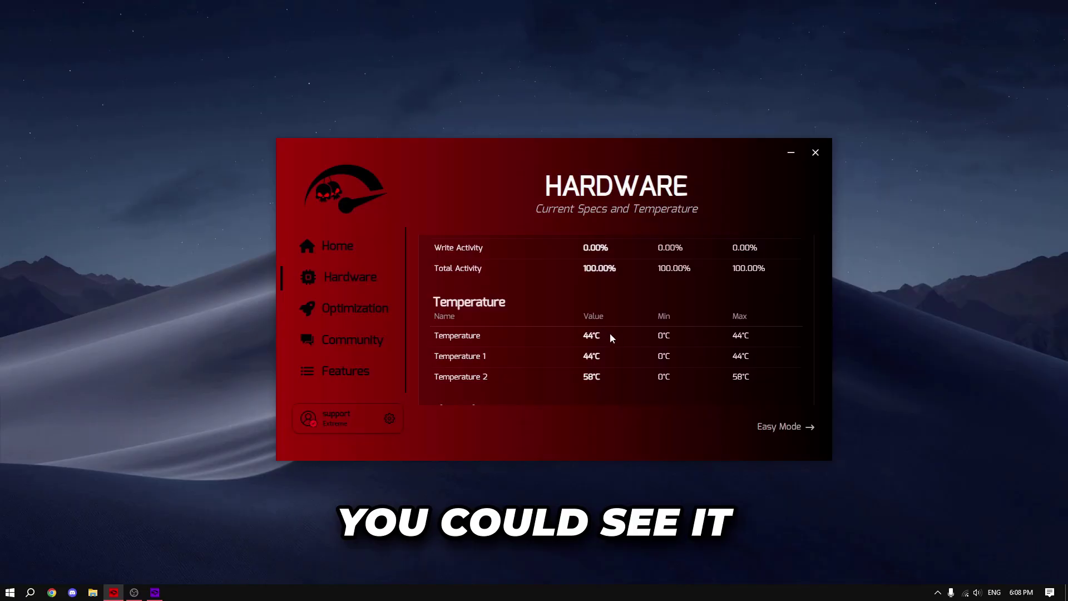
scroll(590, 384, up, 1)
scroll(593, 374, down, 1)
scroll(612, 342, down, 1)
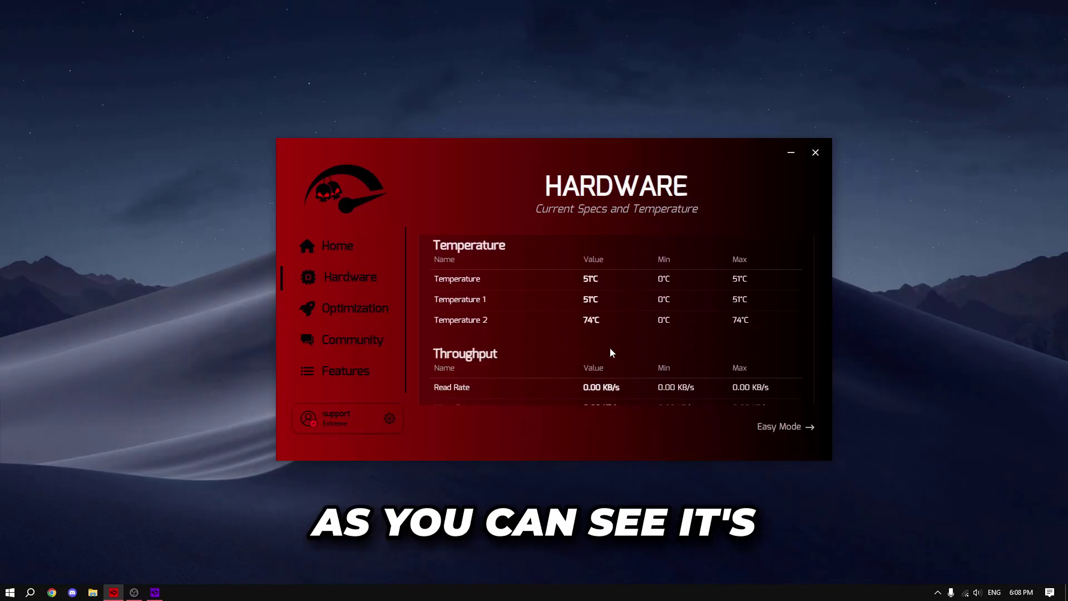
scroll(600, 327, down, 2)
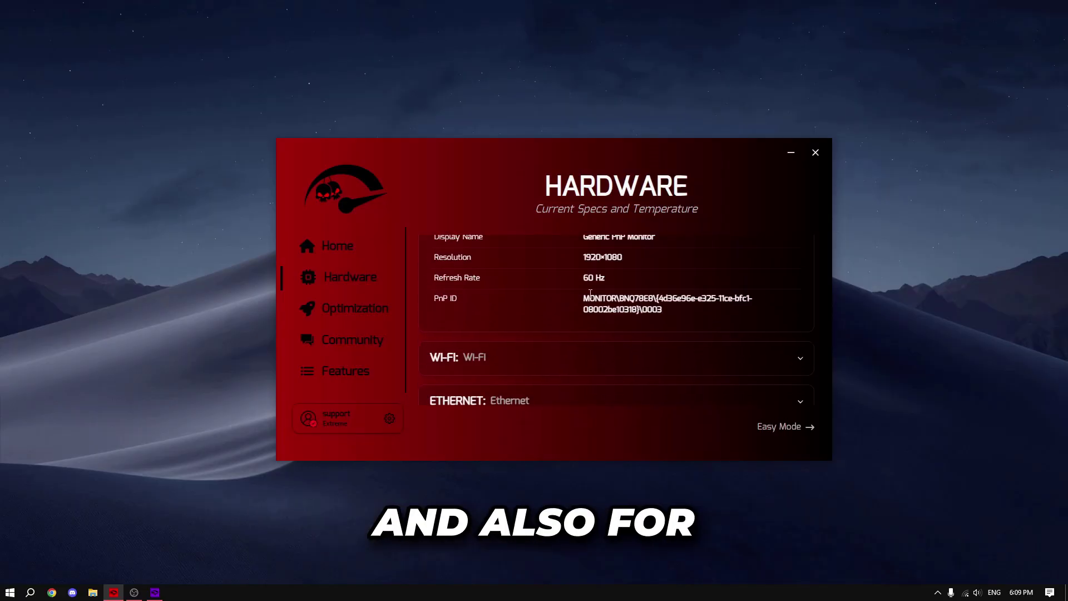
scroll(593, 294, up, 2)
scroll(615, 305, up, 3)
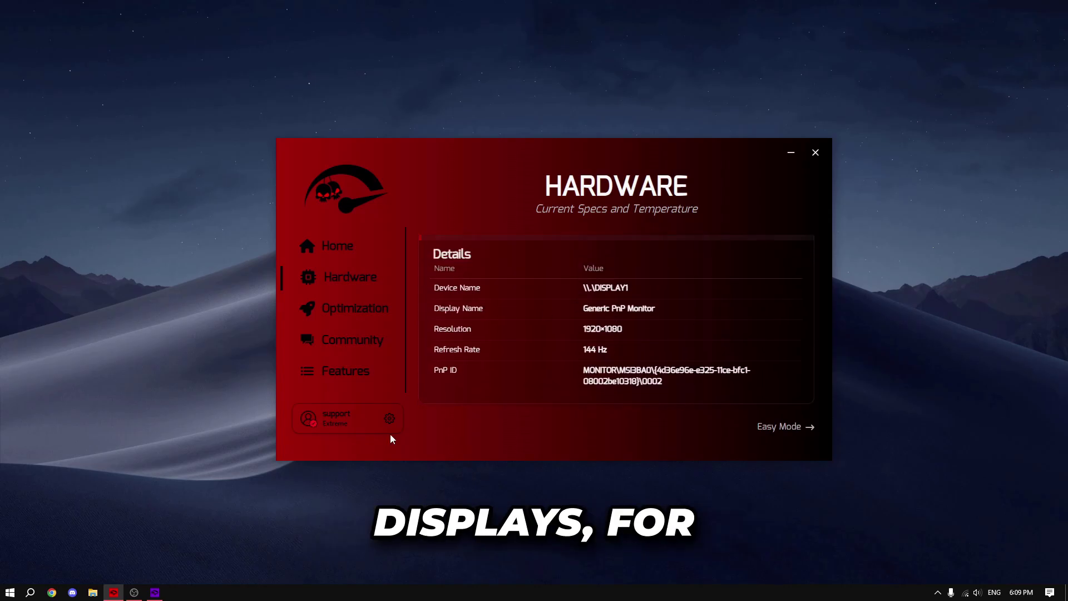
drag(608, 349, 632, 329)
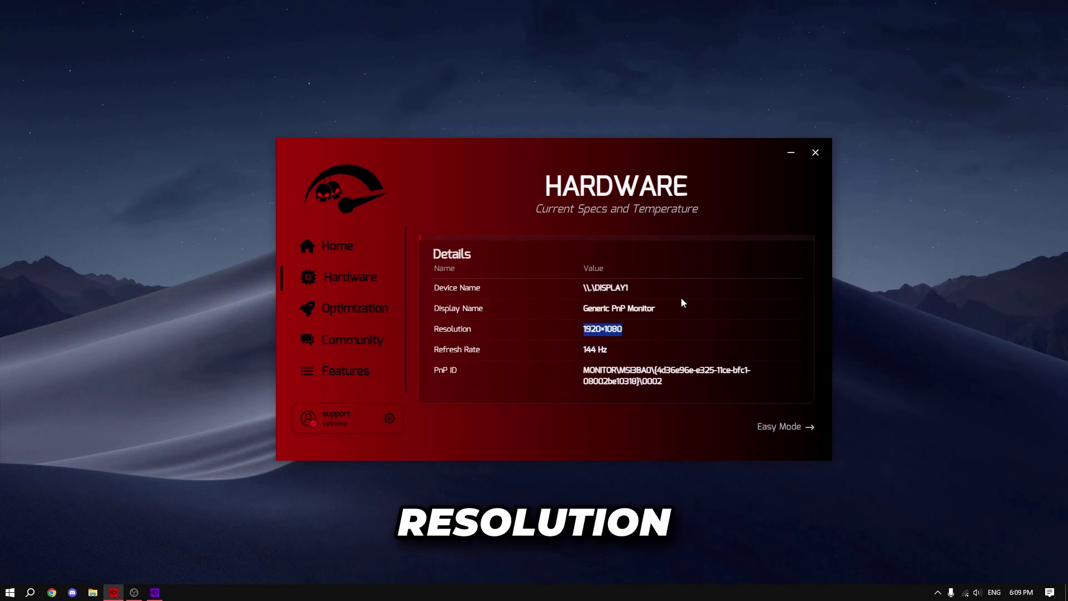
scroll(648, 317, down, 3)
scroll(436, 333, down, 2)
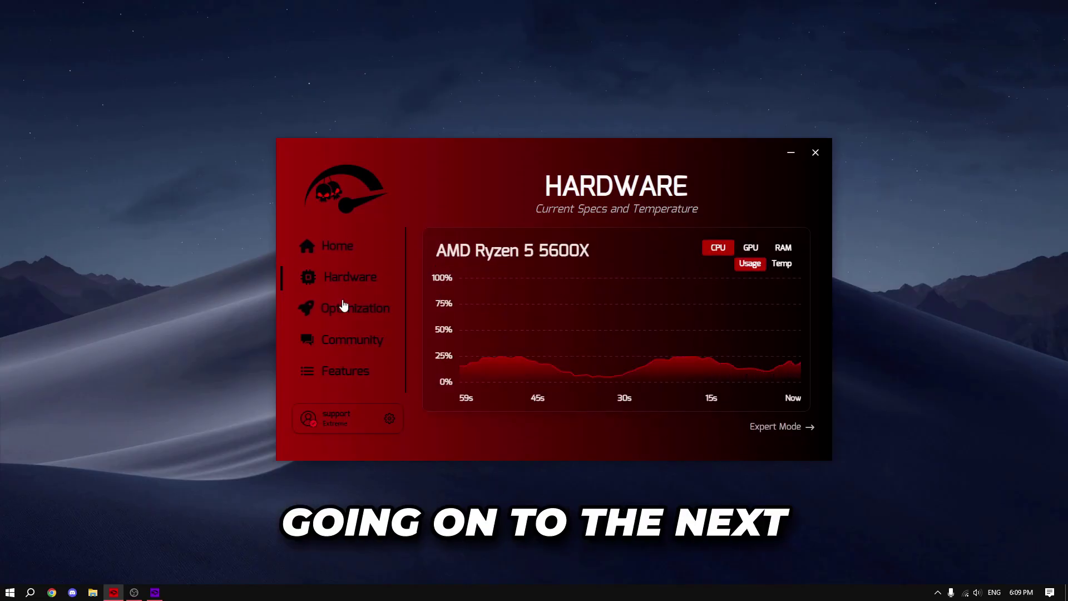
Go to Optimization > Hardware > RAM and bring up the custom RAM size tweak.
click(343, 305)
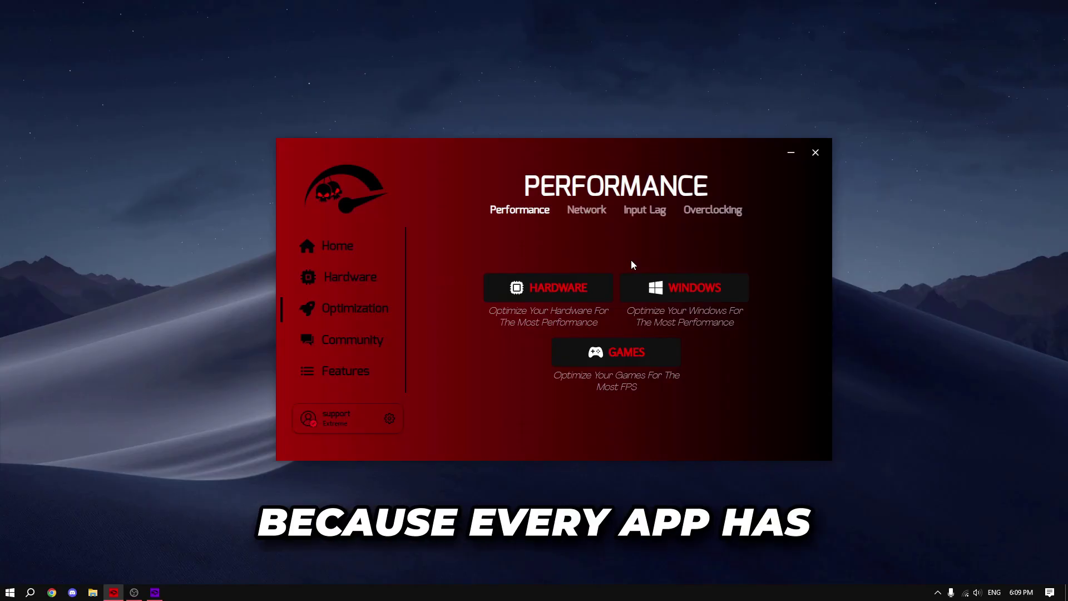
click(535, 287)
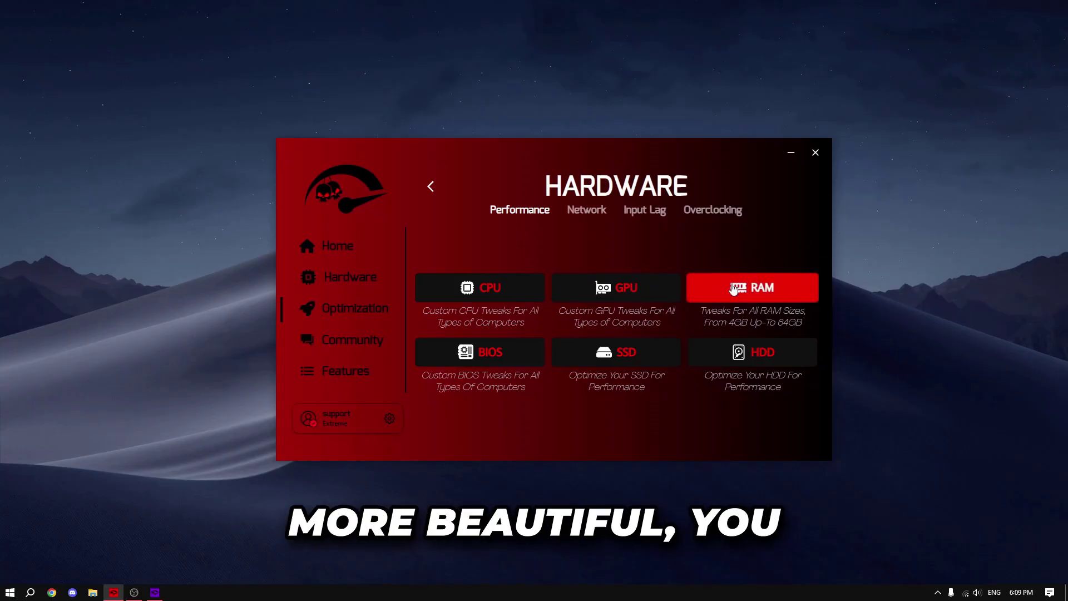
click(773, 290)
click(615, 351)
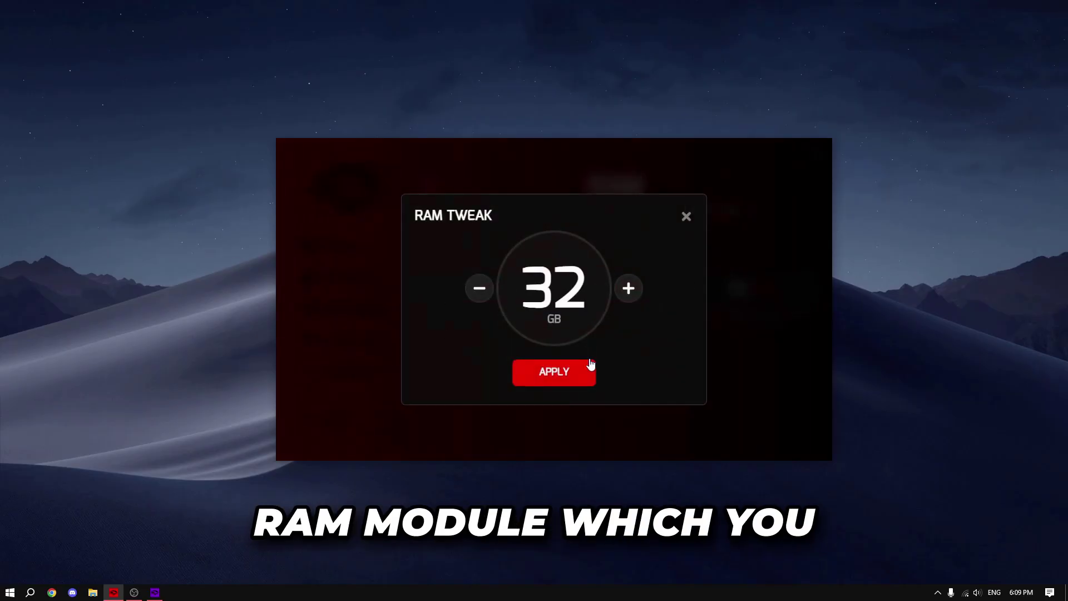
Return the custom RAM size to 32 GB unapplied, then view the recommended BIOS settings.
click(480, 288)
click(479, 288)
click(630, 290)
click(632, 292)
click(632, 292)
click(632, 292)
click(632, 292)
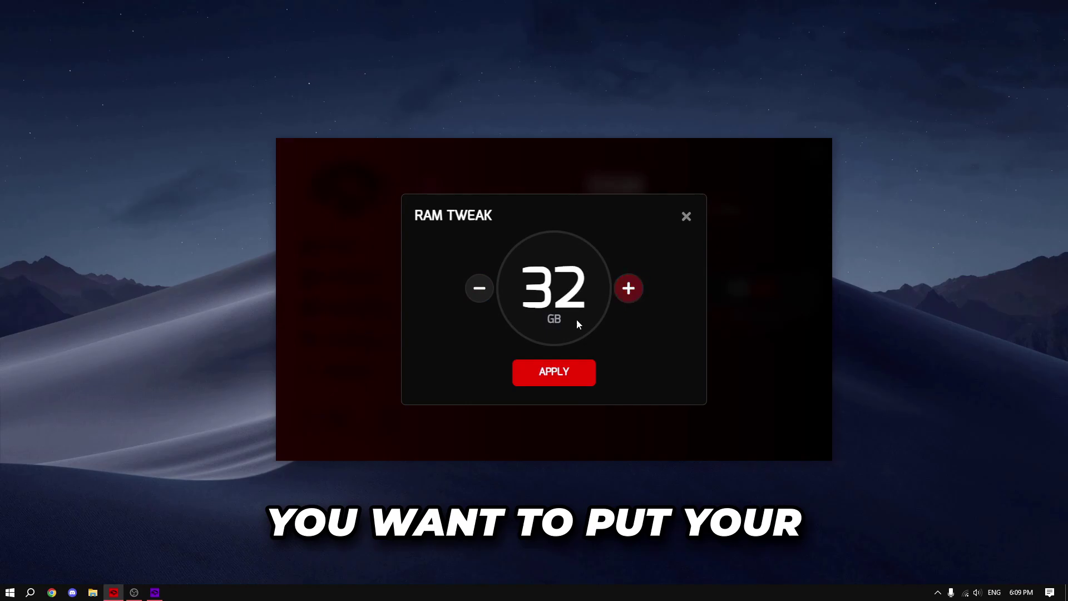
click(686, 217)
click(503, 359)
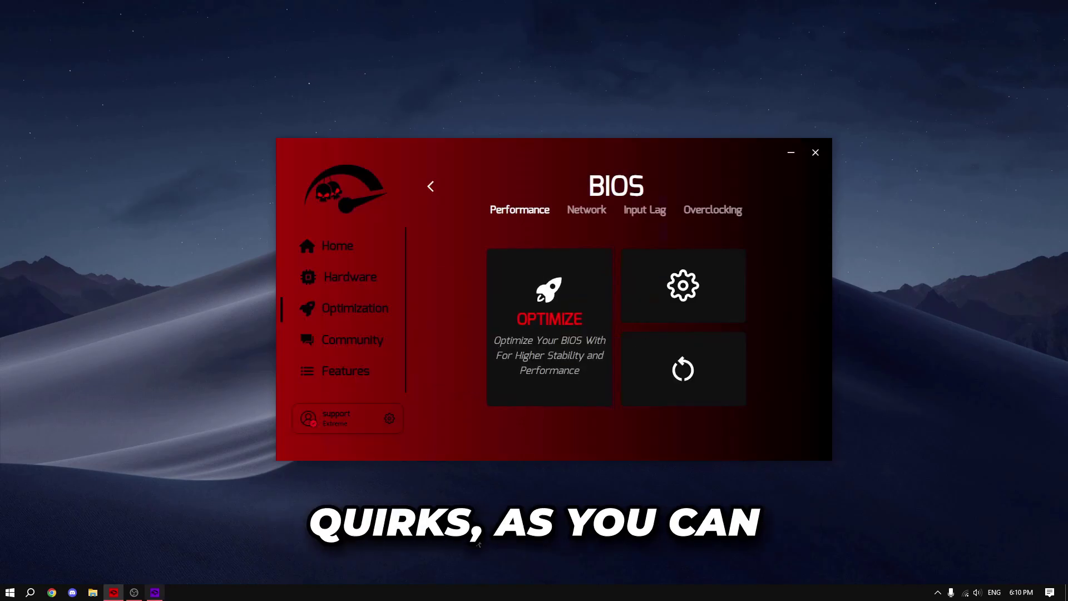
click(683, 286)
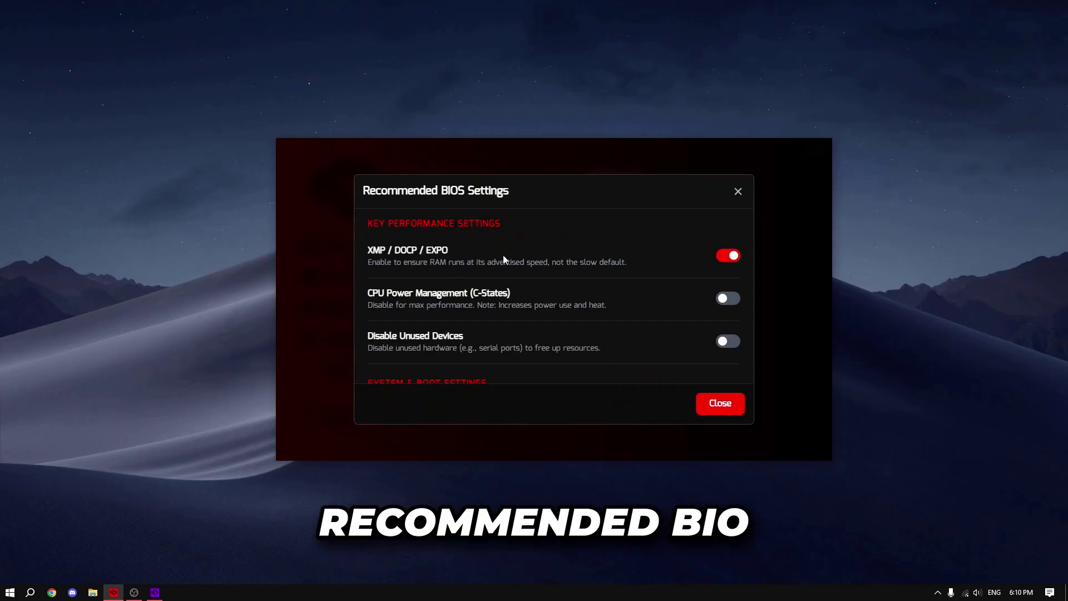
Close the BIOS dialog and go back to the Windows Cleanup page.
click(737, 193)
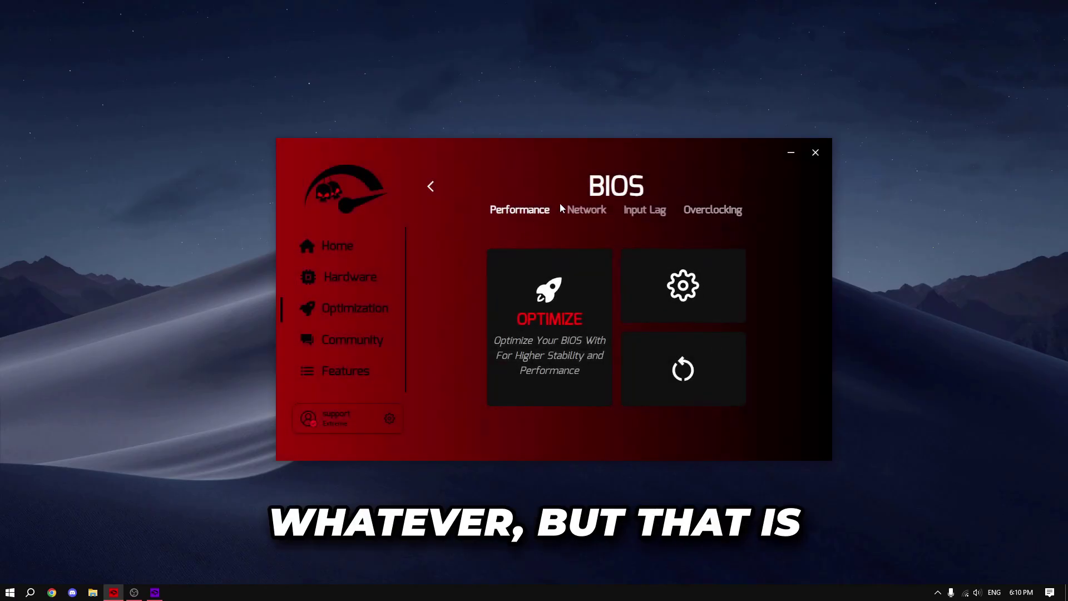
click(430, 188)
click(428, 186)
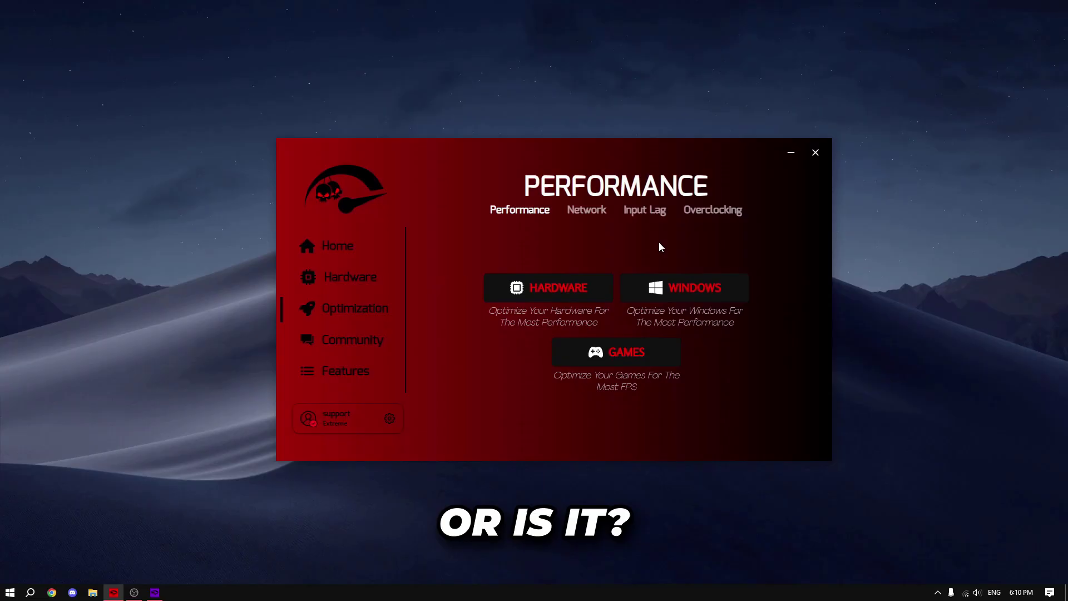
click(667, 281)
click(531, 287)
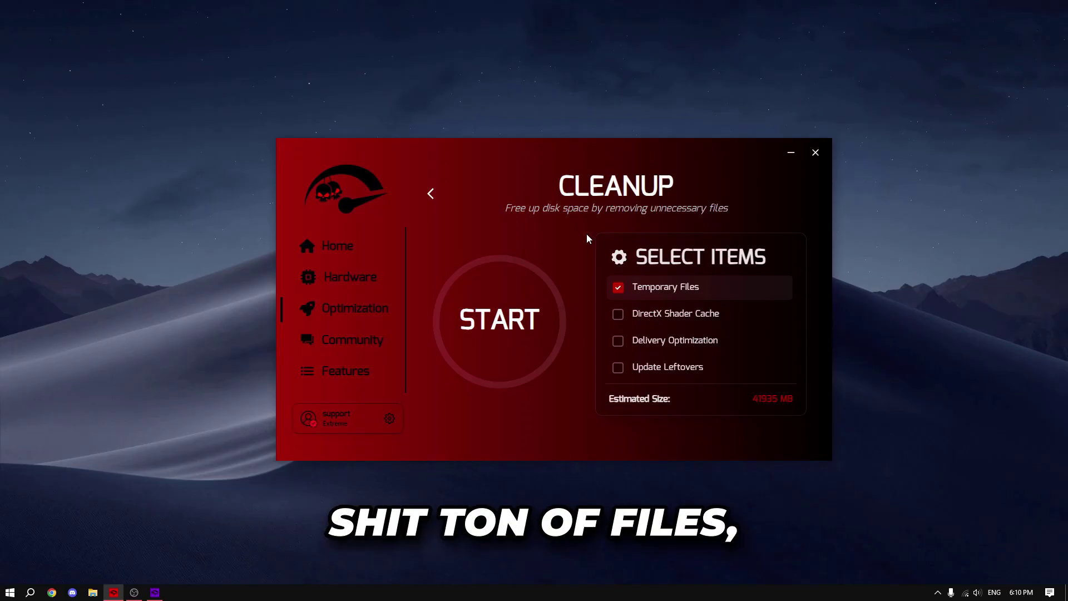
Tick DirectX Shader Cache, Delivery Optimization, Update Leftovers, Recycle Bin and Prefetch Cache for a 49300 MB estimate.
click(639, 313)
click(647, 339)
scroll(653, 325, down, 2)
click(659, 315)
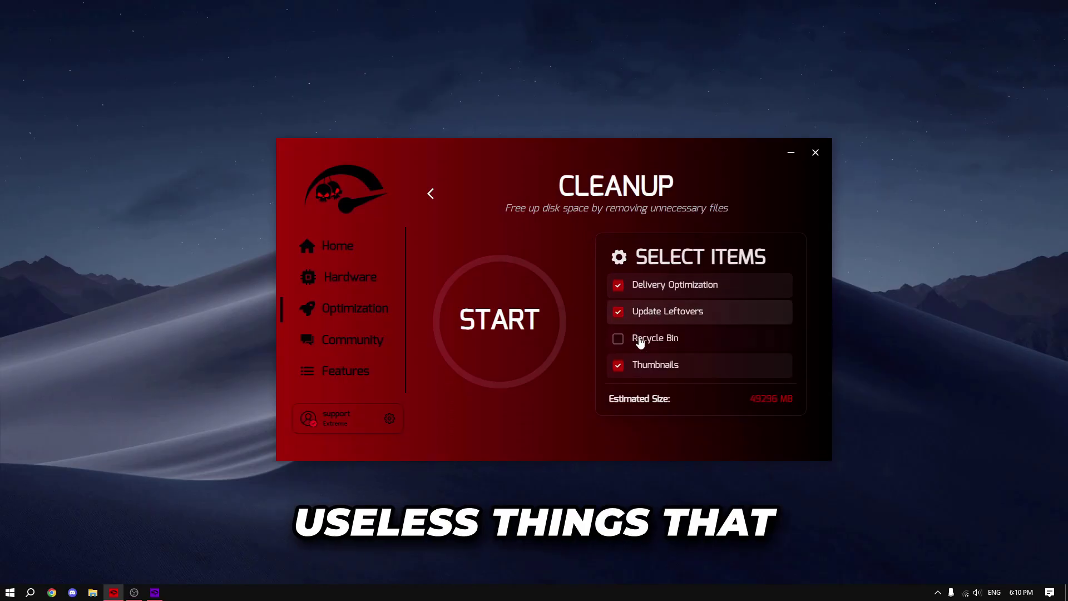
click(663, 337)
scroll(670, 320, down, 1)
click(649, 367)
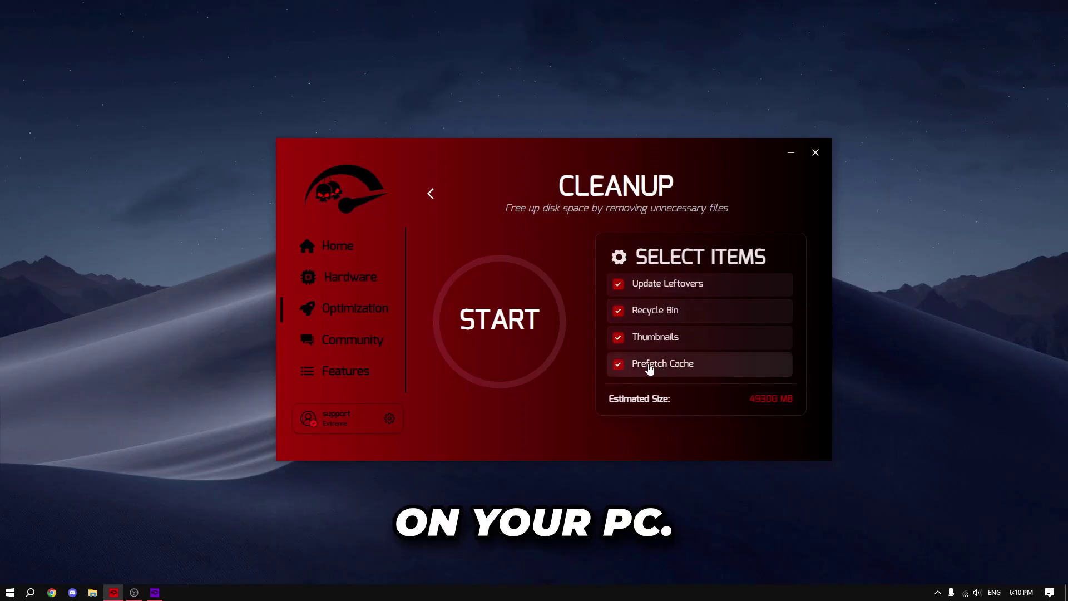
scroll(718, 336, up, 3)
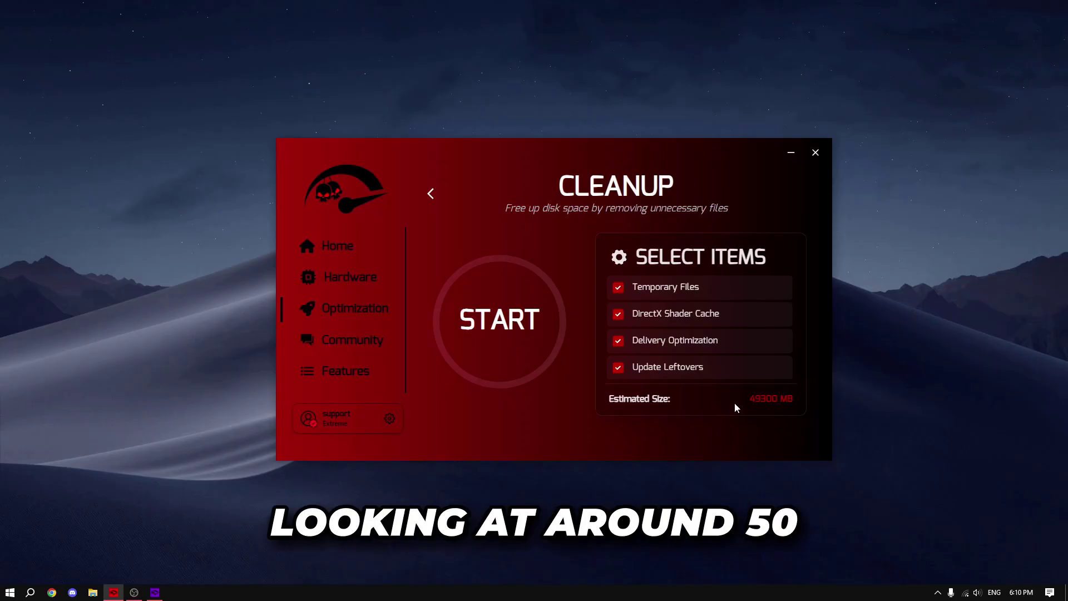
drag(749, 399, 792, 399)
click(798, 400)
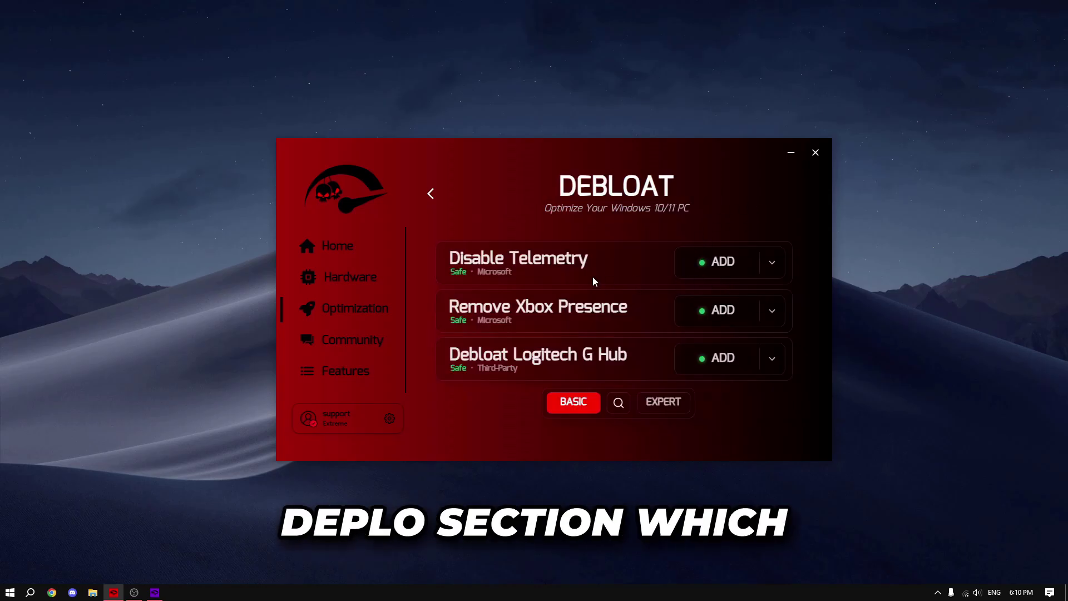
Queue the expert debloat tweaks Disable Microsoft Defender, Disable Windows Update and Remove Recall Feature, and run them.
scroll(592, 275, down, 1)
scroll(594, 323, up, 1)
click(676, 402)
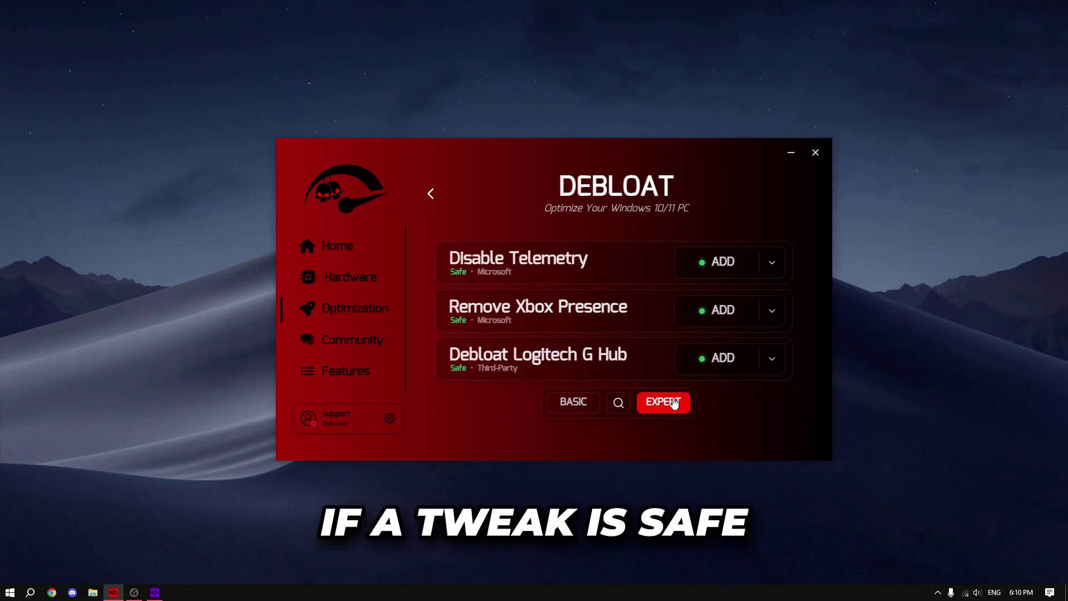
click(589, 261)
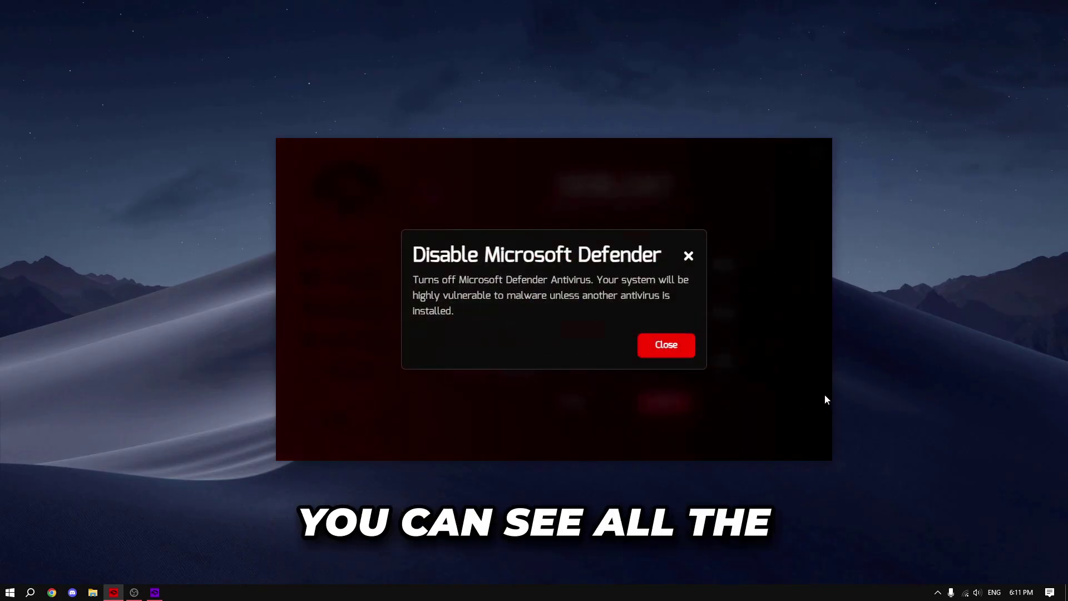
click(670, 345)
click(723, 270)
click(702, 314)
click(698, 362)
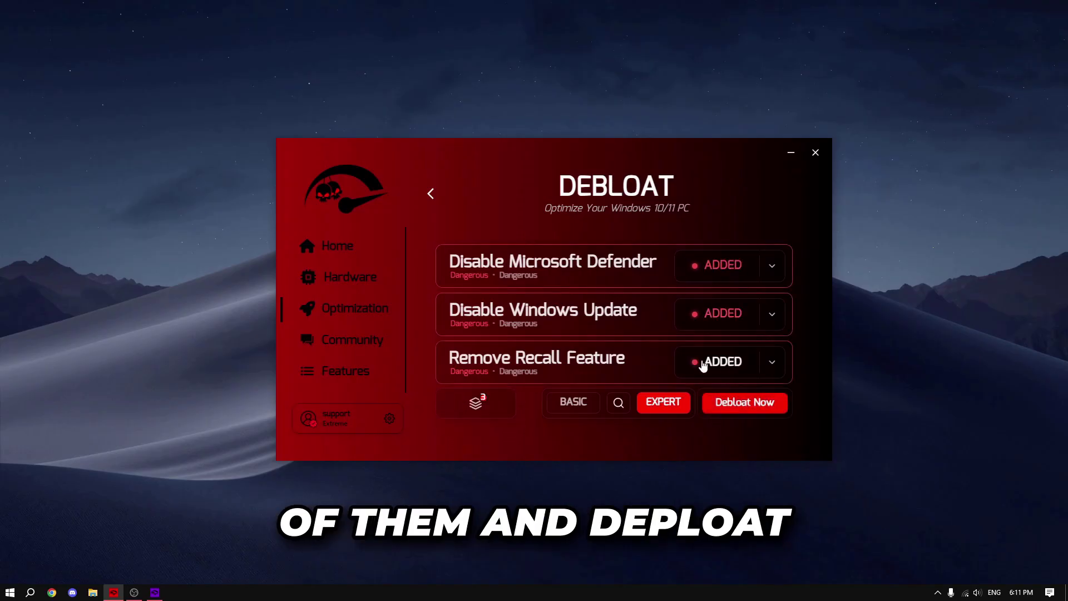
click(745, 403)
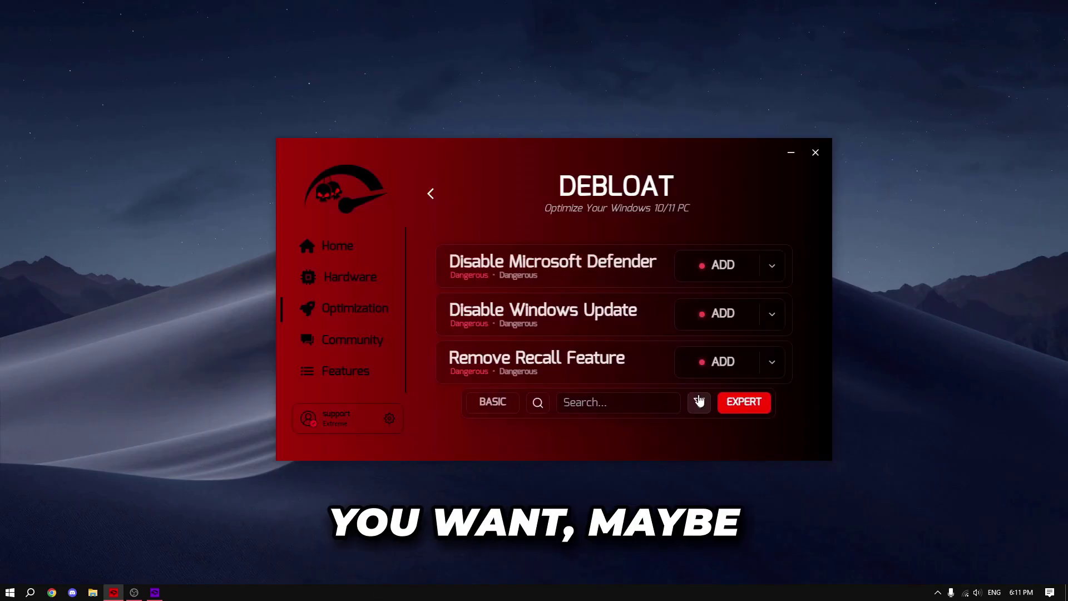
Revert the Disable Telemetry tweak, then go to the Windows system-settings tools.
click(696, 401)
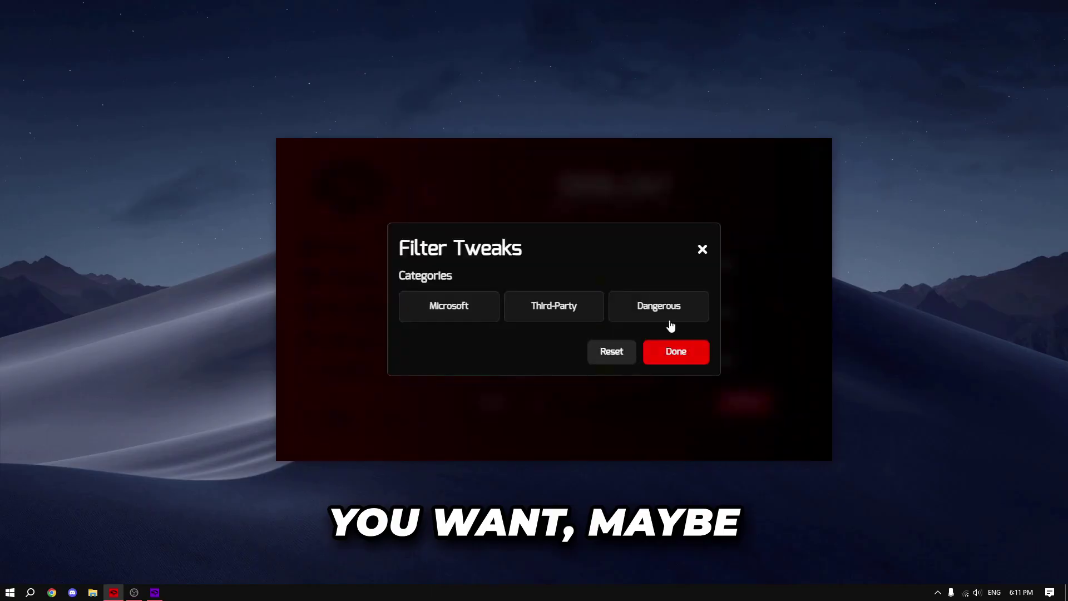
click(702, 249)
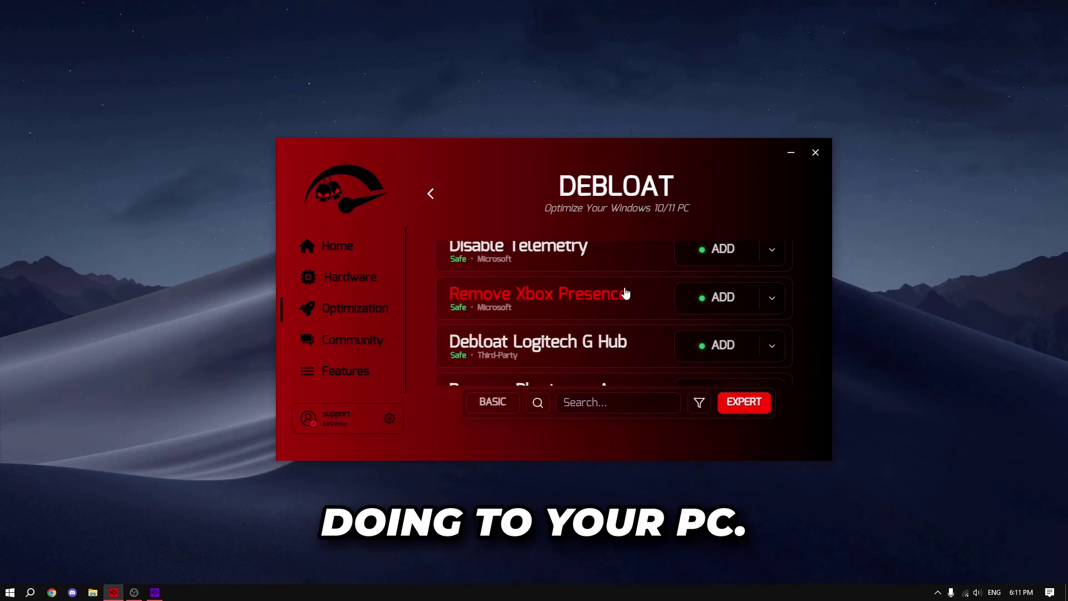
click(772, 249)
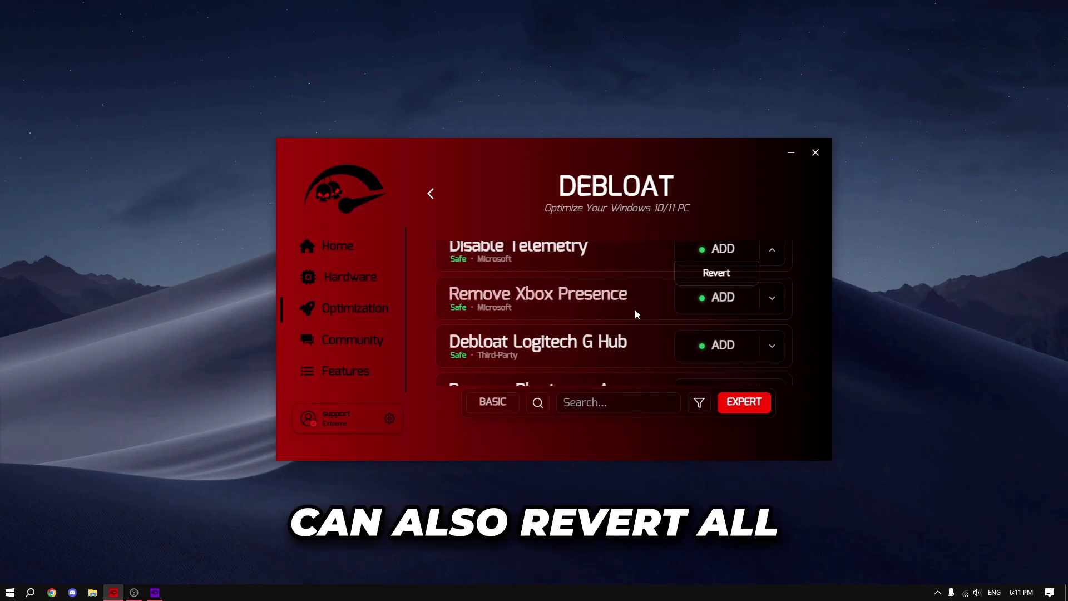
click(723, 273)
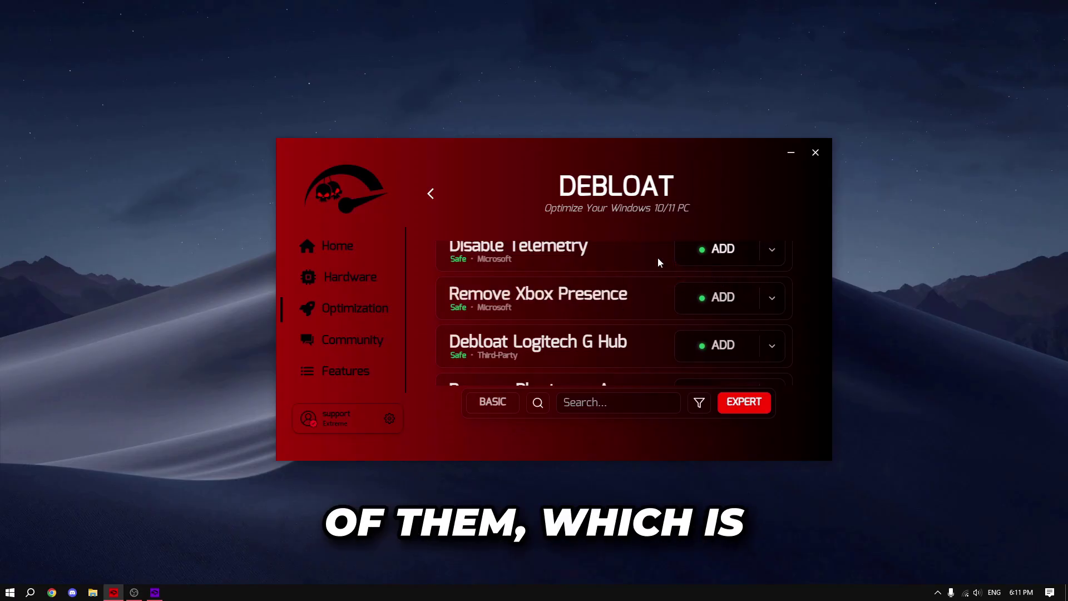
click(431, 193)
click(540, 350)
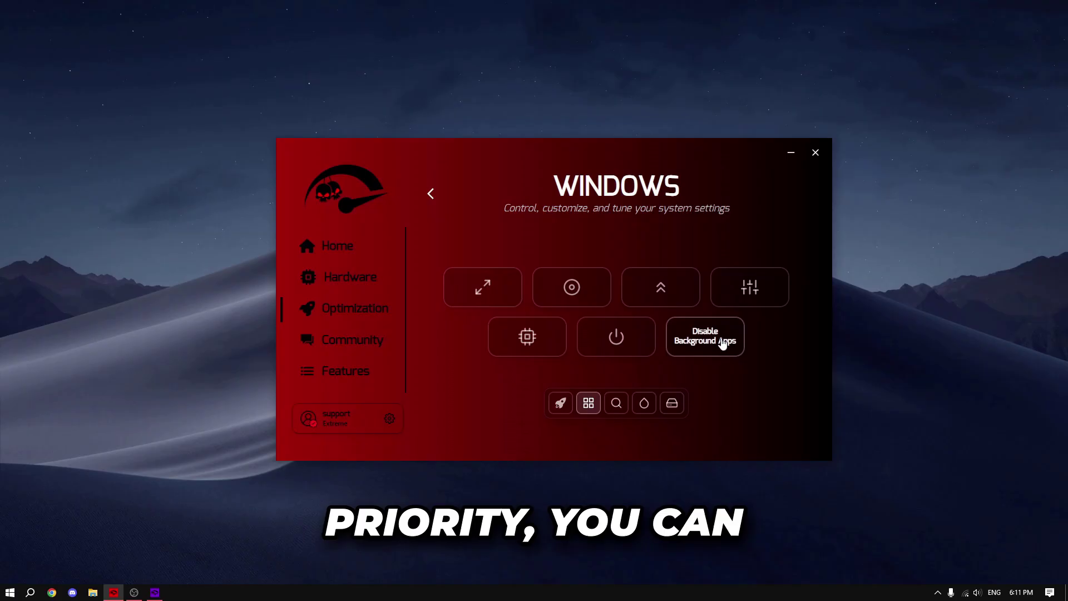
Launch Network Connections and Device Manager from the system management tools, then go back.
click(673, 404)
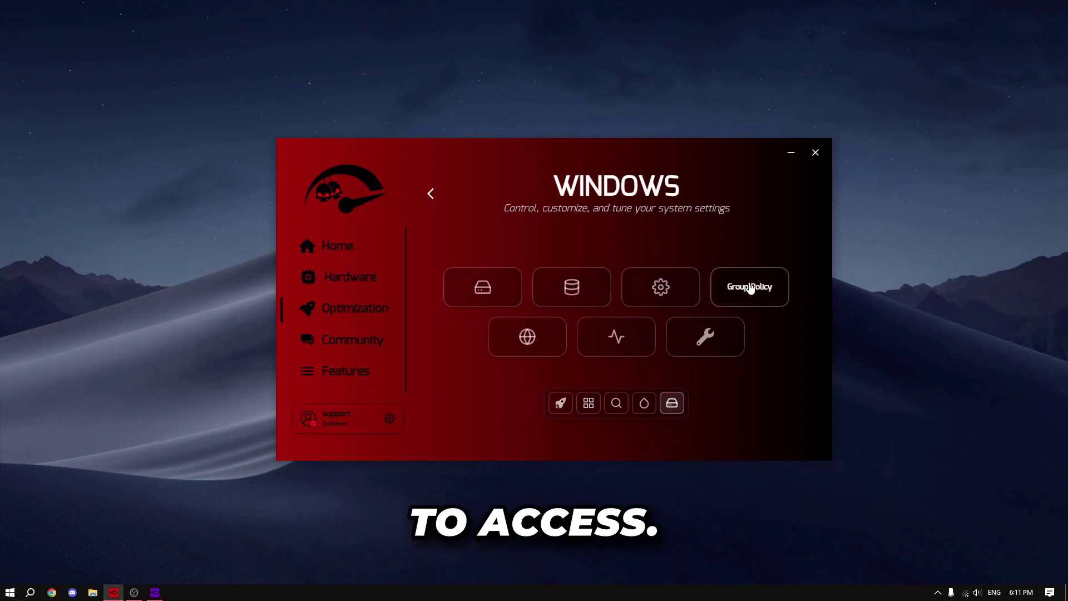
click(551, 341)
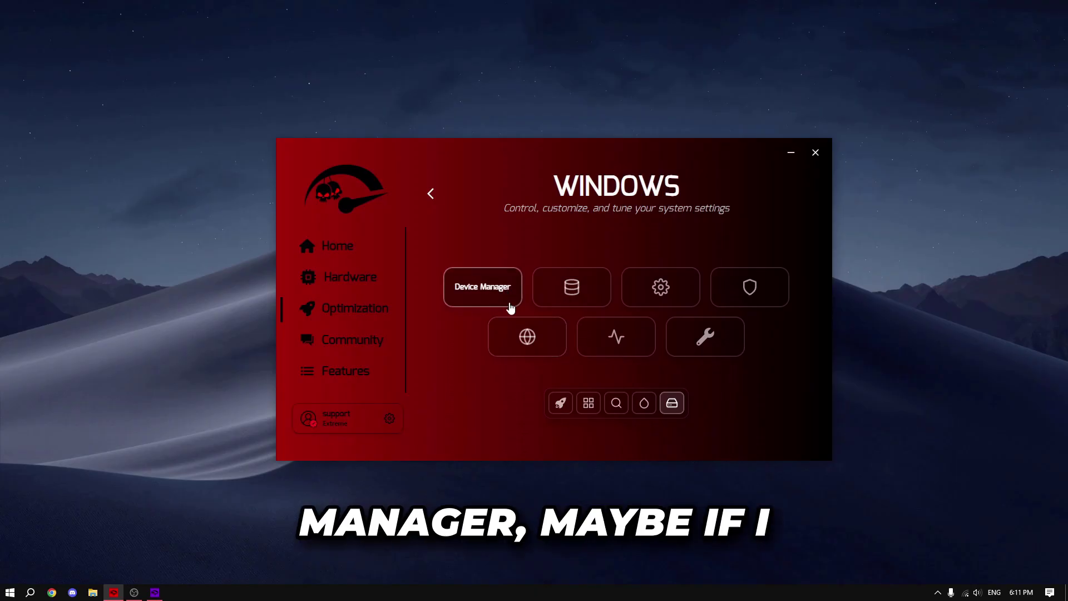
click(510, 306)
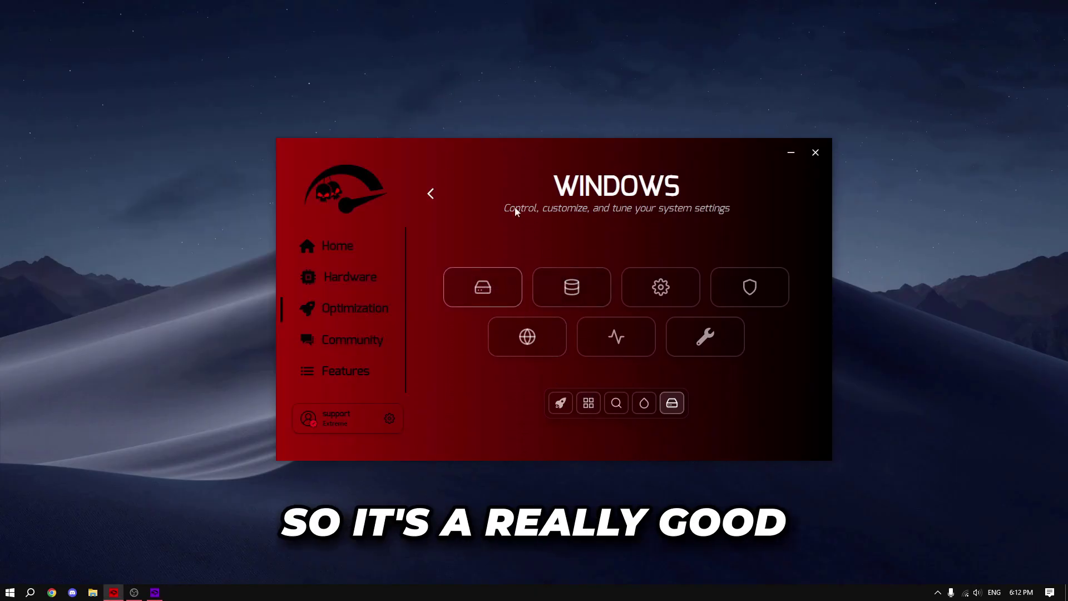
click(431, 193)
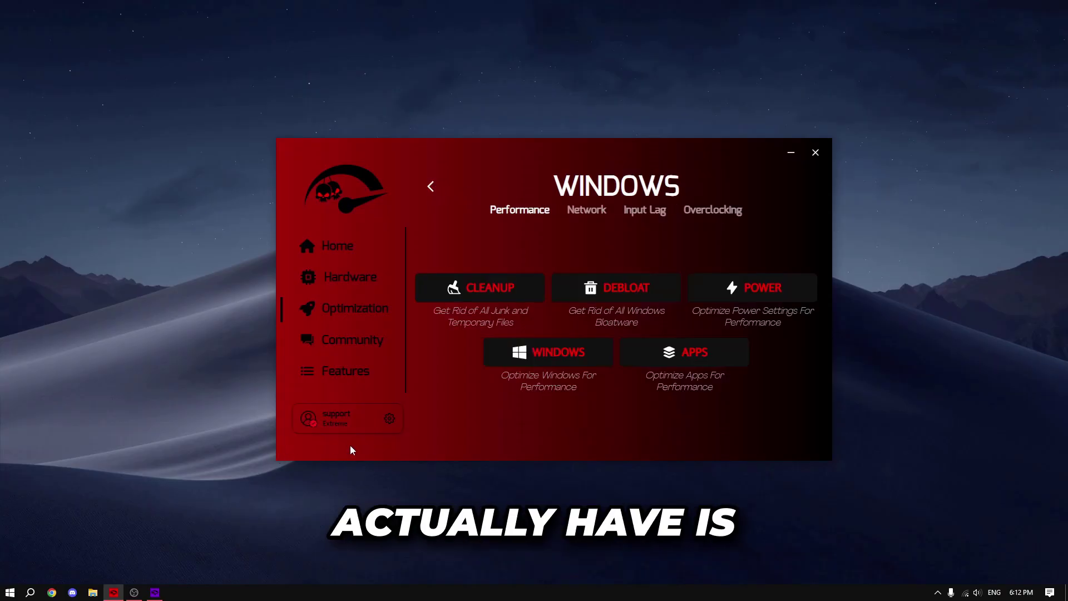
Browse through the full list of apps available in the Apps installer.
click(684, 352)
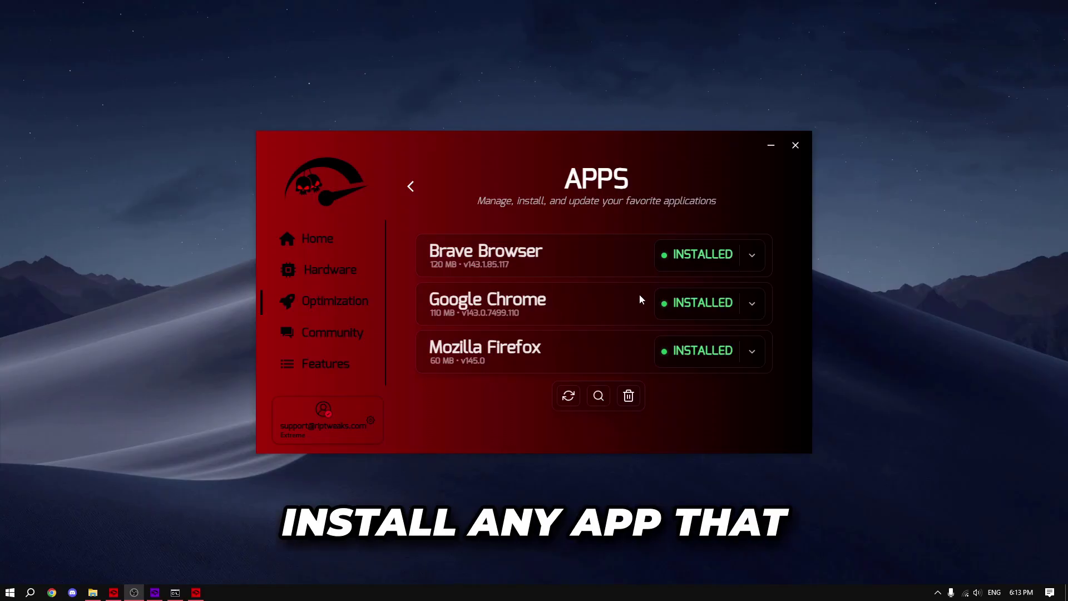
scroll(640, 300, down, 2)
scroll(639, 296, down, 1)
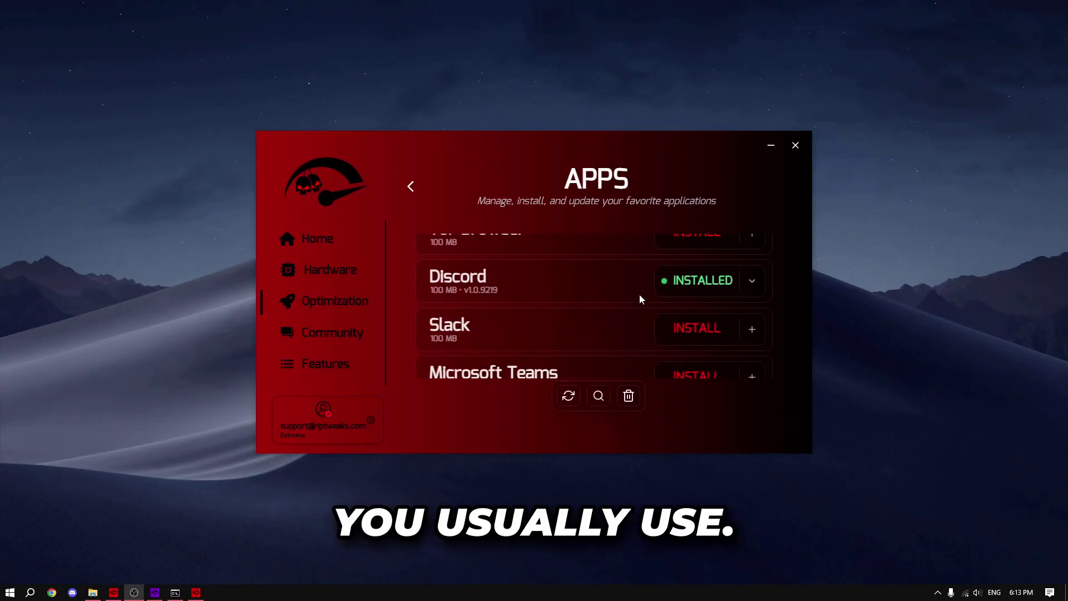
scroll(595, 269, down, 1)
scroll(607, 267, down, 1)
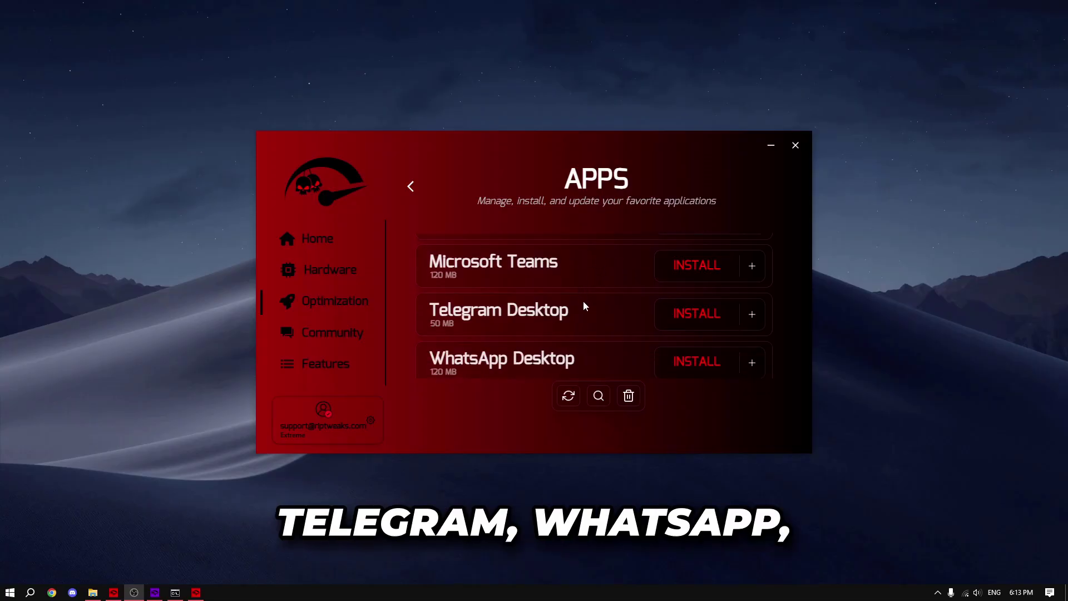
scroll(589, 278, down, 3)
scroll(612, 272, down, 5)
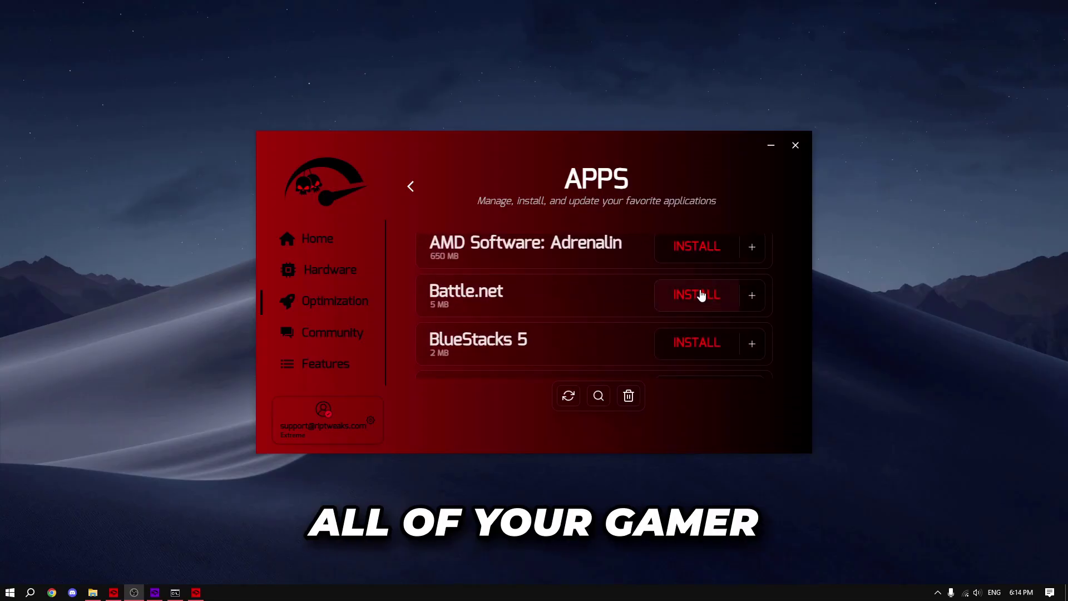
scroll(690, 262, down, 2)
scroll(668, 311, down, 1)
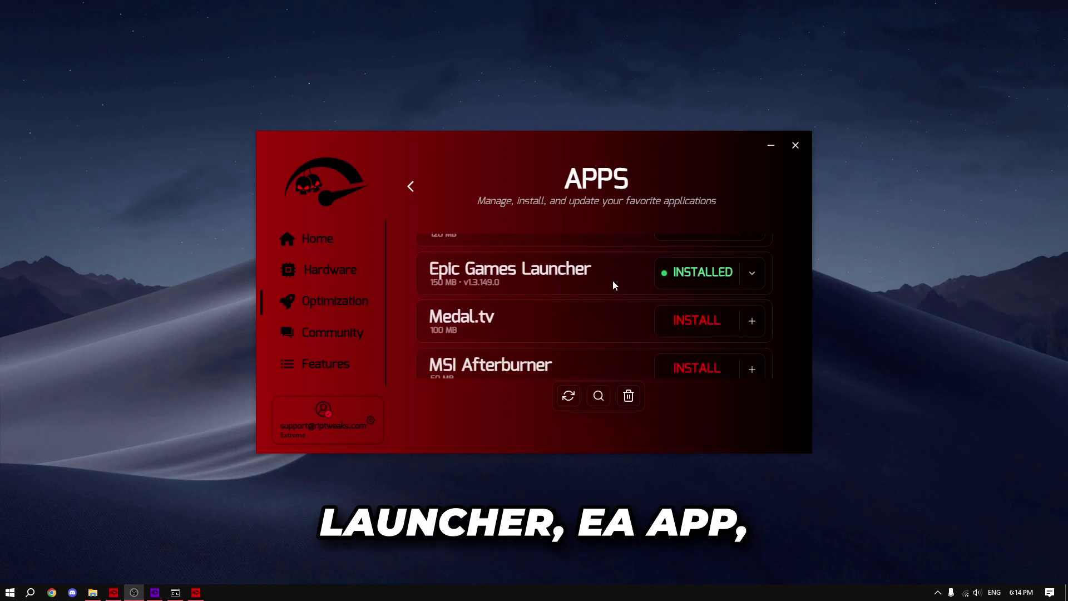
scroll(622, 282, up, 1)
scroll(621, 274, down, 2)
scroll(620, 274, down, 1)
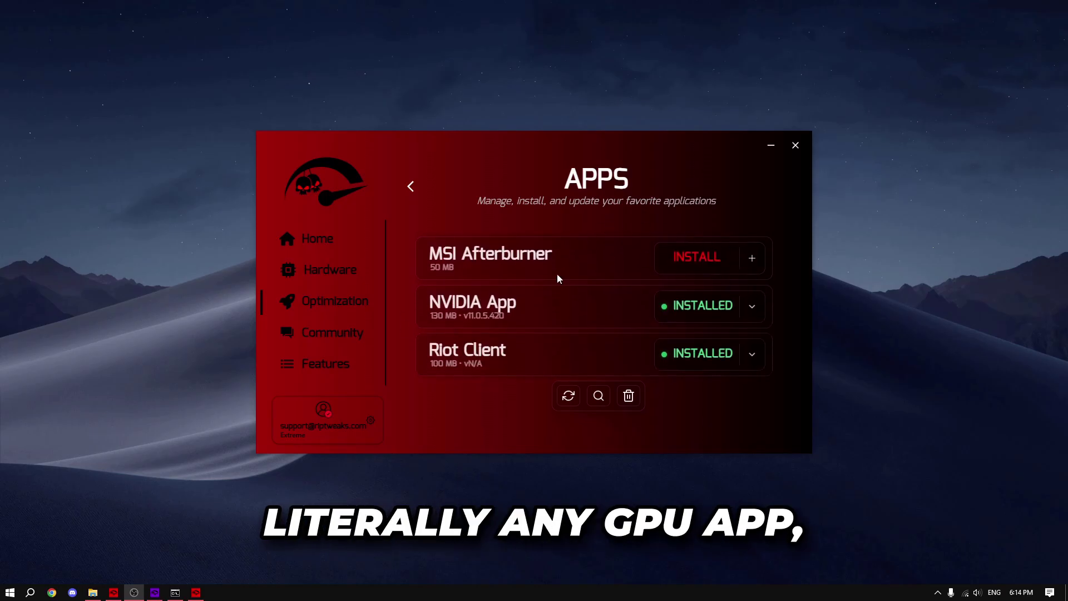
scroll(670, 292, down, 8)
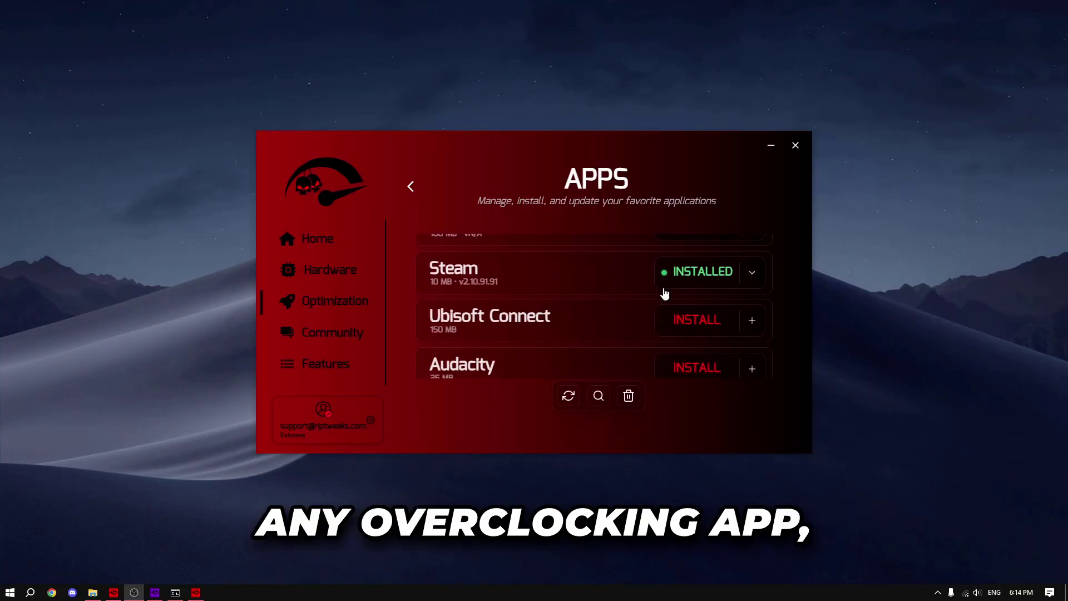
scroll(665, 292, down, 7)
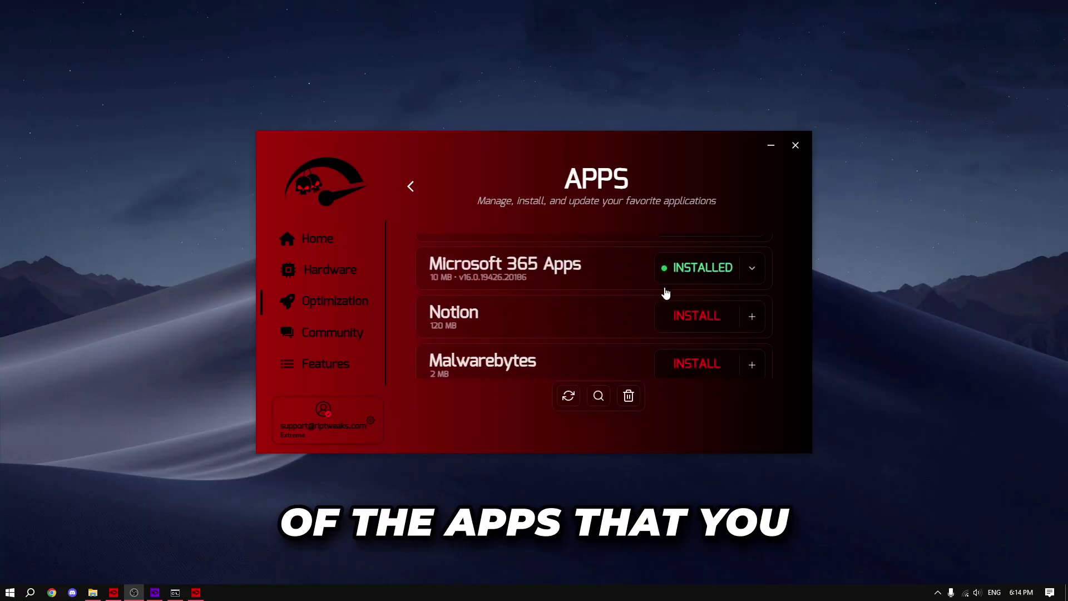
scroll(665, 292, down, 7)
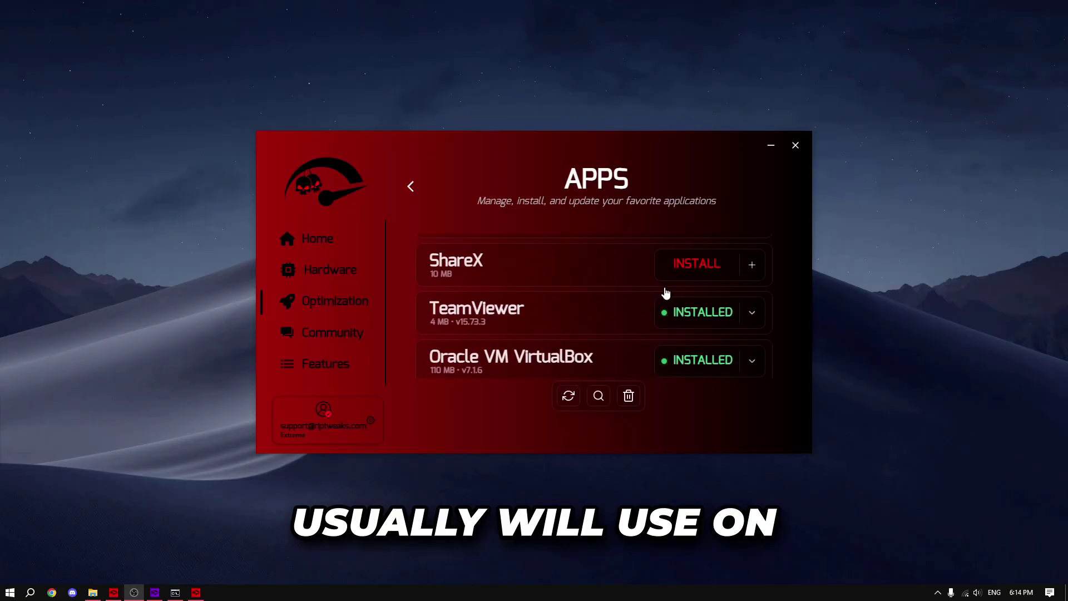
scroll(575, 313, up, 5)
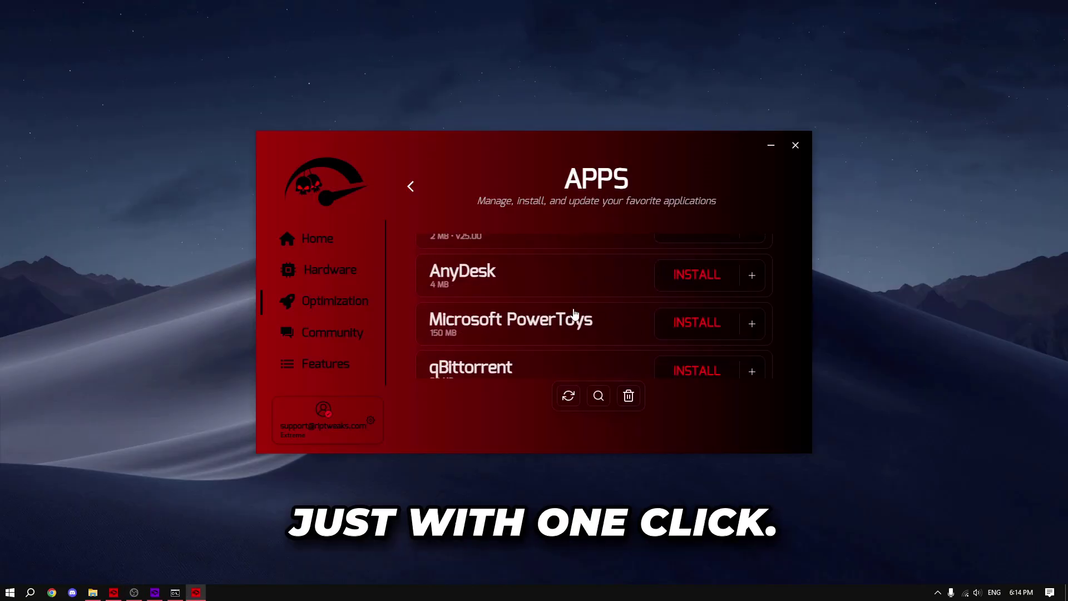
Install AnyDesk from the Apps list.
click(710, 275)
right_click(870, 203)
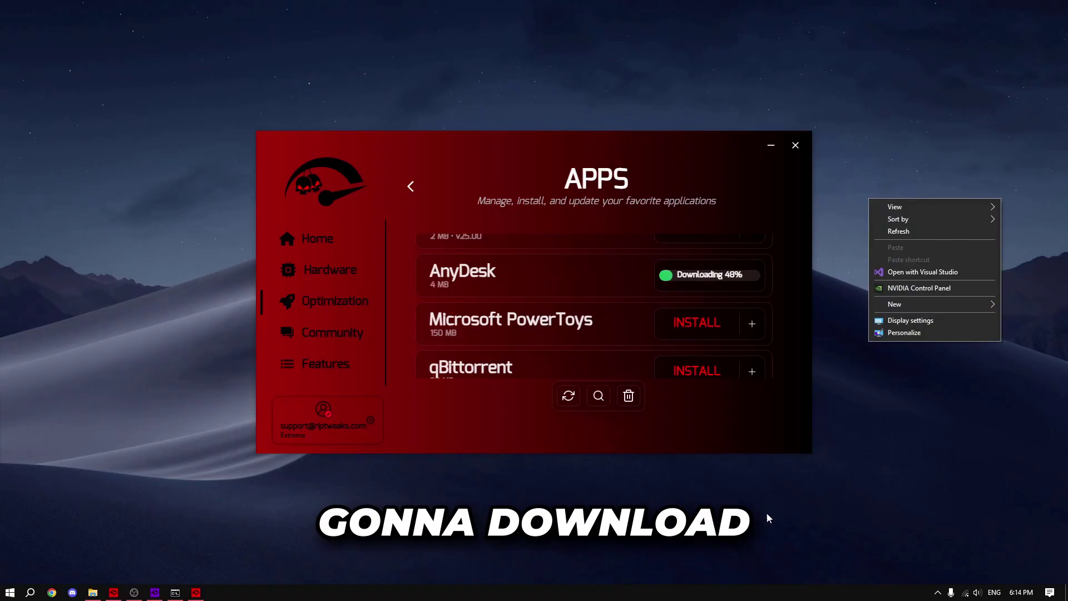
click(740, 185)
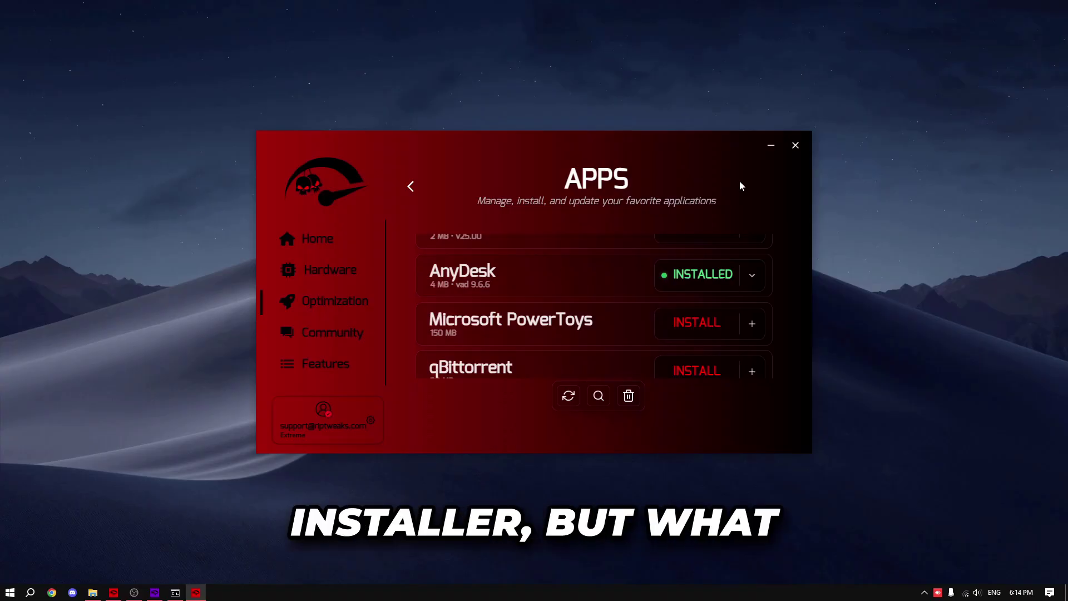
Scan installed apps for updates and scroll through the 25 available updates, from 7-Zip onward.
right_click(569, 396)
click(567, 396)
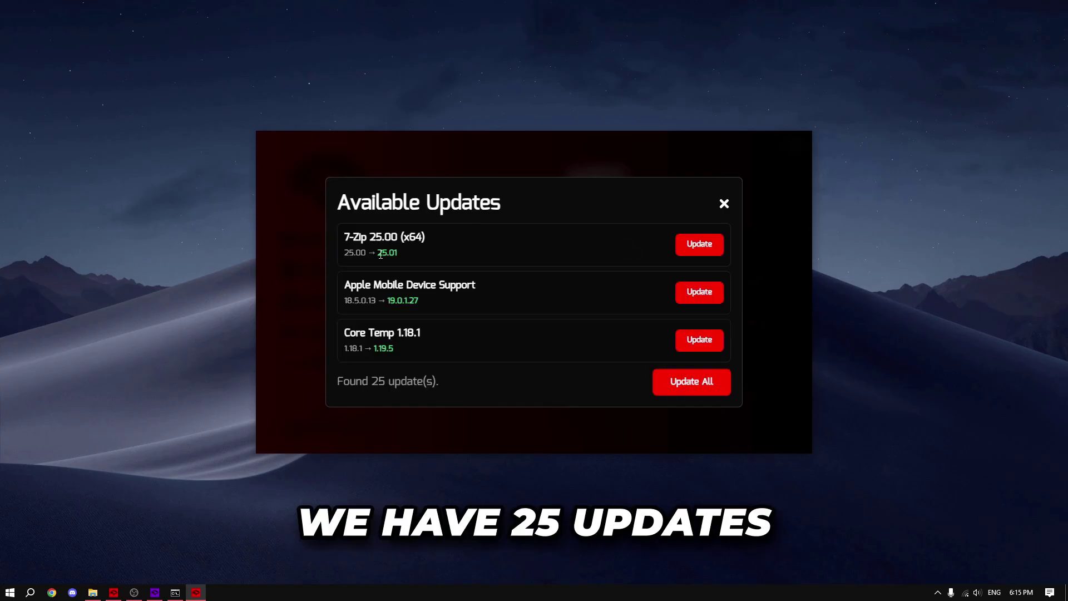
click(492, 379)
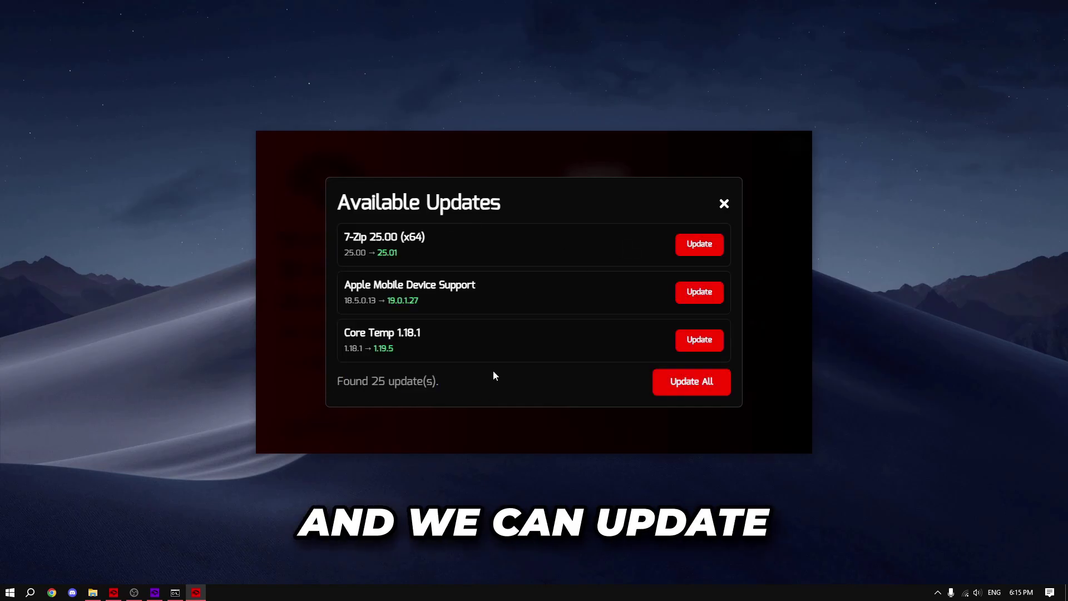
scroll(512, 244, down, 2)
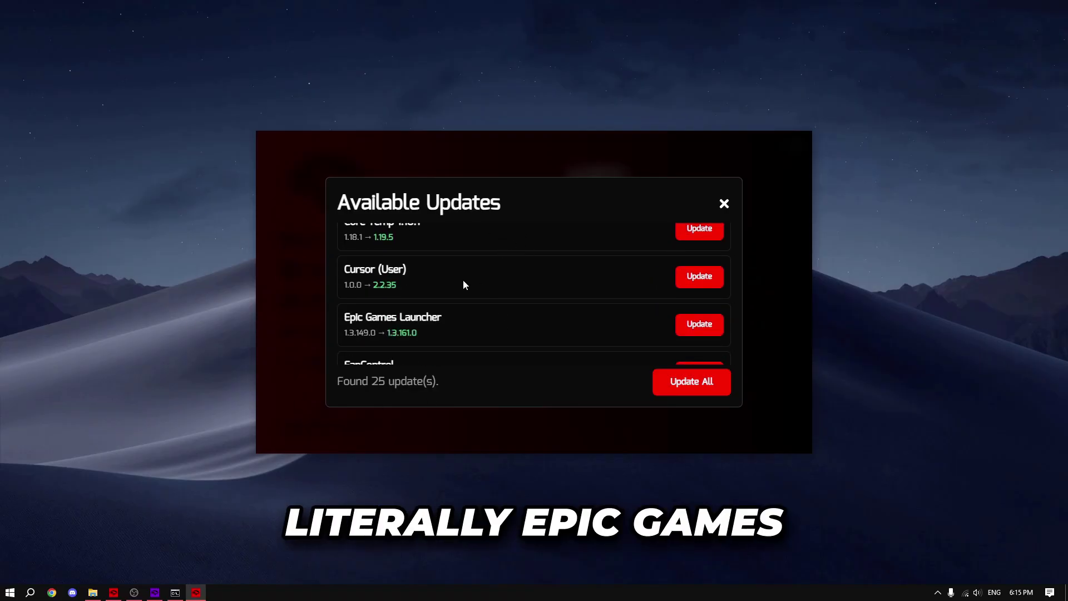
scroll(462, 283, down, 1)
scroll(454, 303, down, 4)
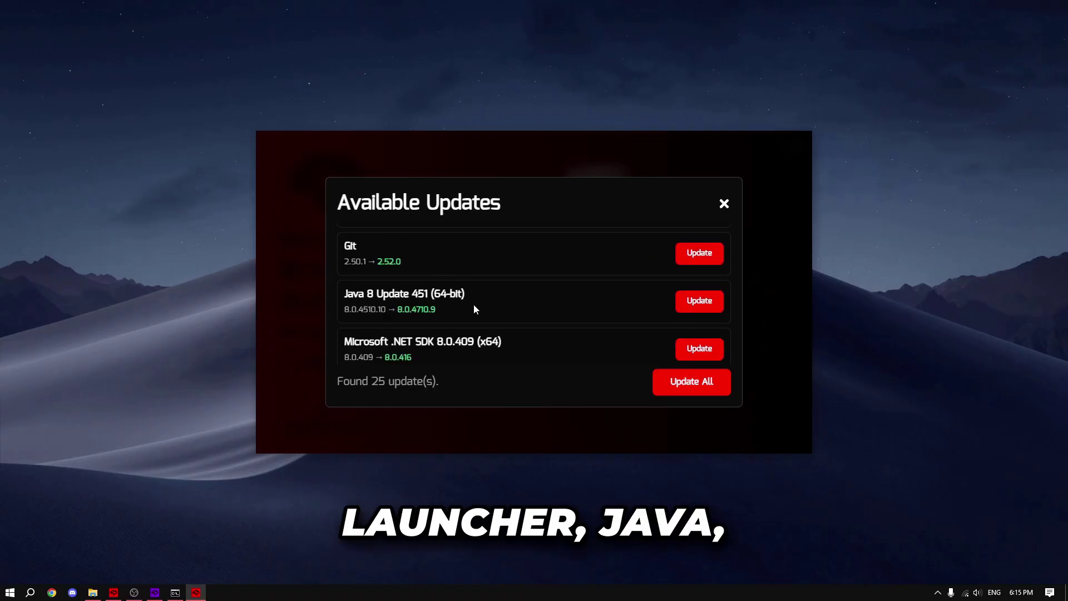
scroll(501, 292, down, 2)
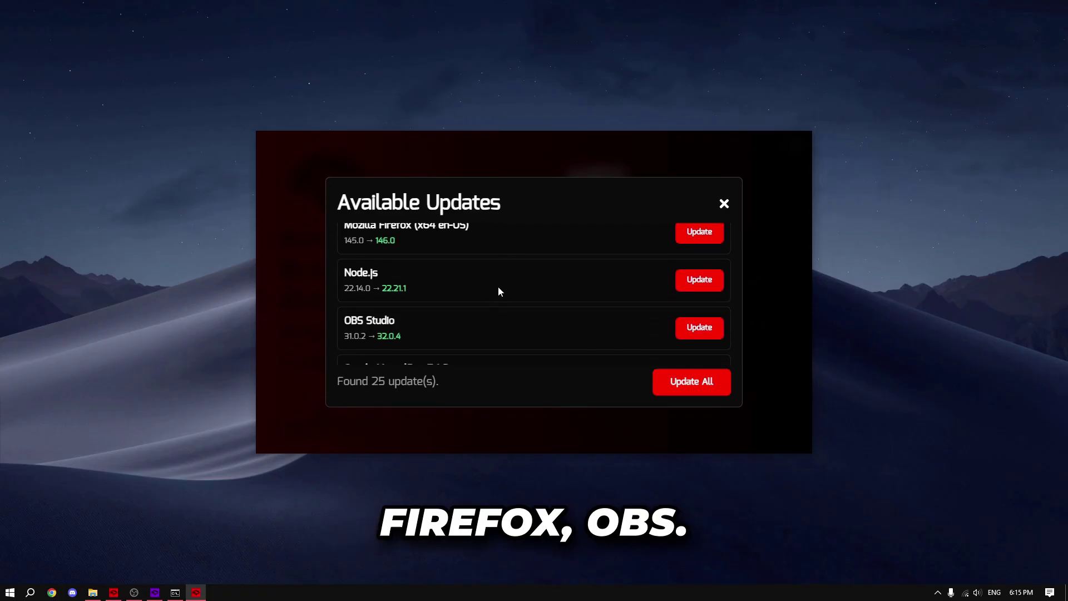
scroll(525, 295, up, 11)
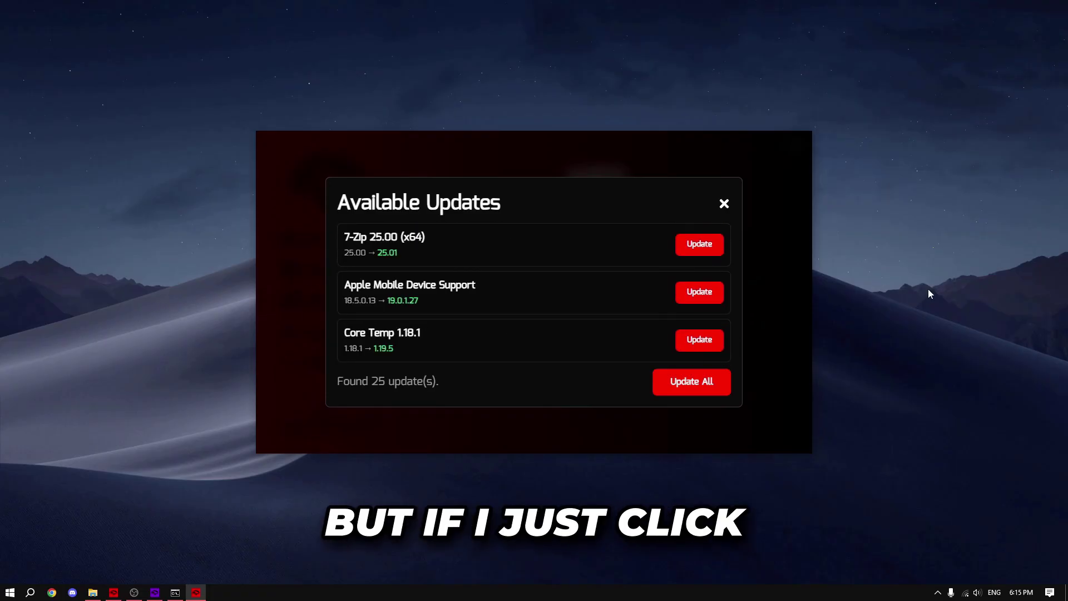
Open the Uninstaller and back out of uninstalling Wondershare Filmora 14 (500 MB).
click(725, 206)
click(627, 396)
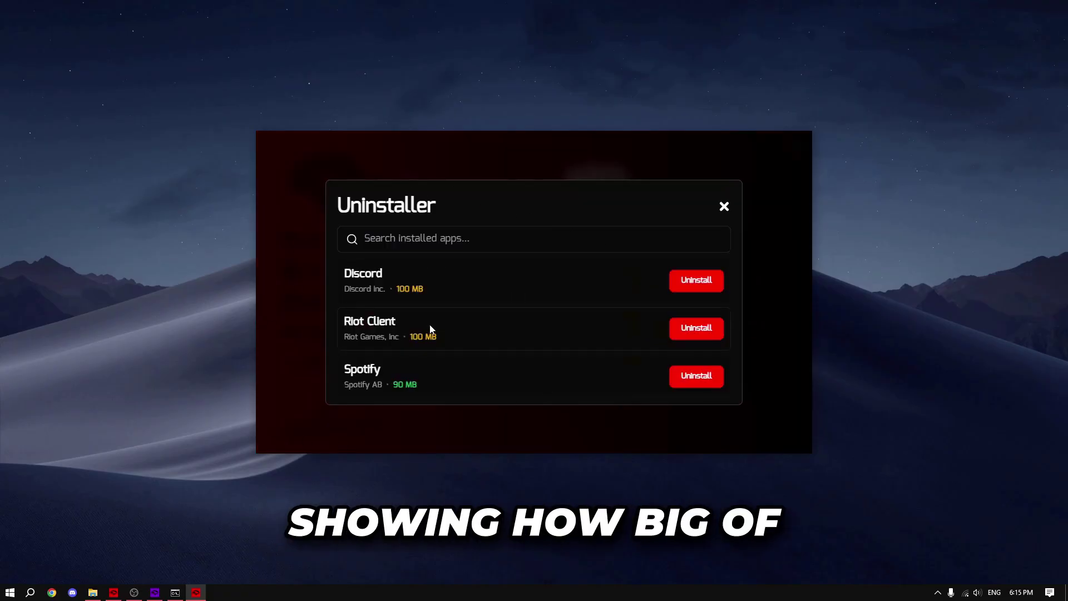
scroll(435, 328, down, 3)
scroll(501, 326, up, 1)
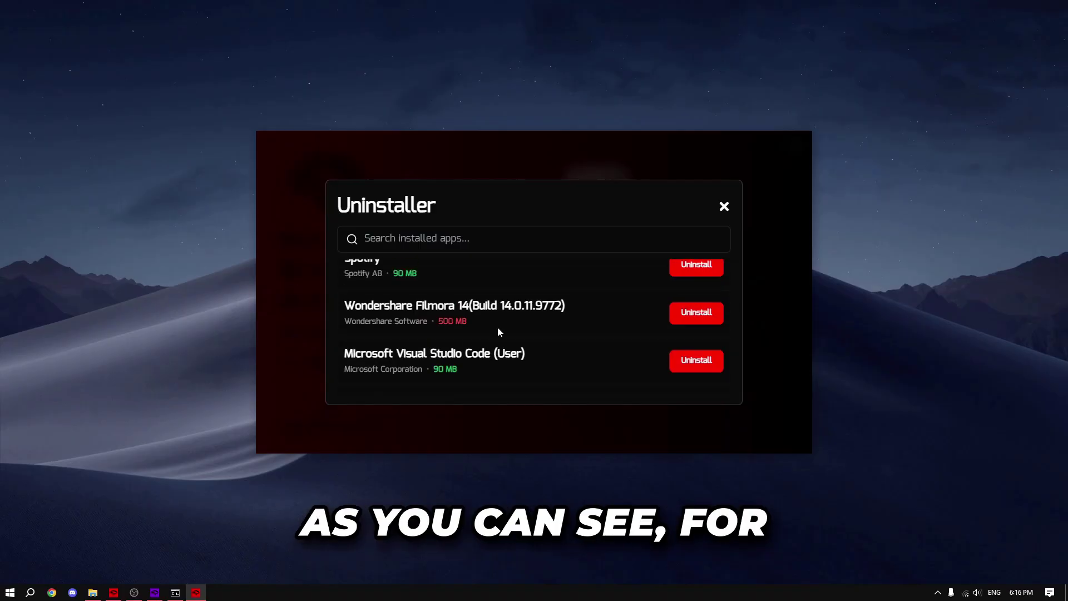
drag(470, 321, 446, 325)
click(695, 312)
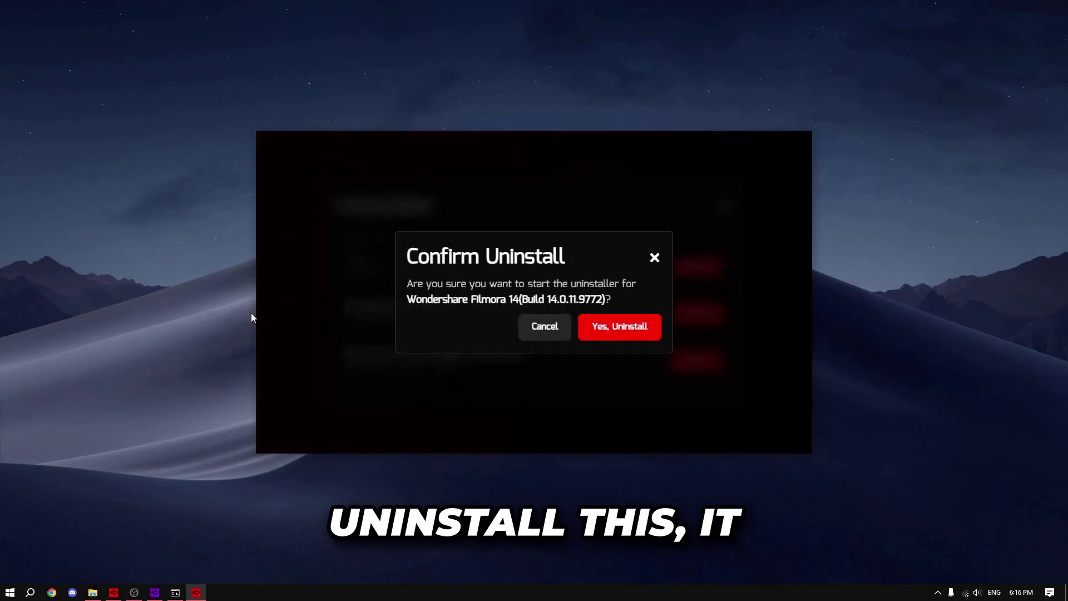
click(561, 332)
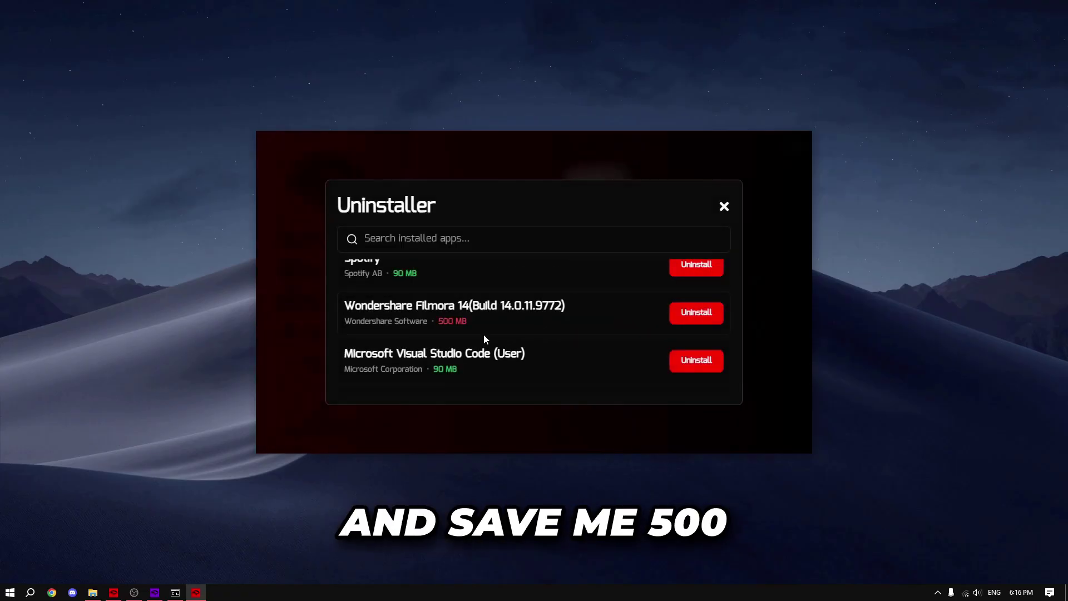
click(535, 320)
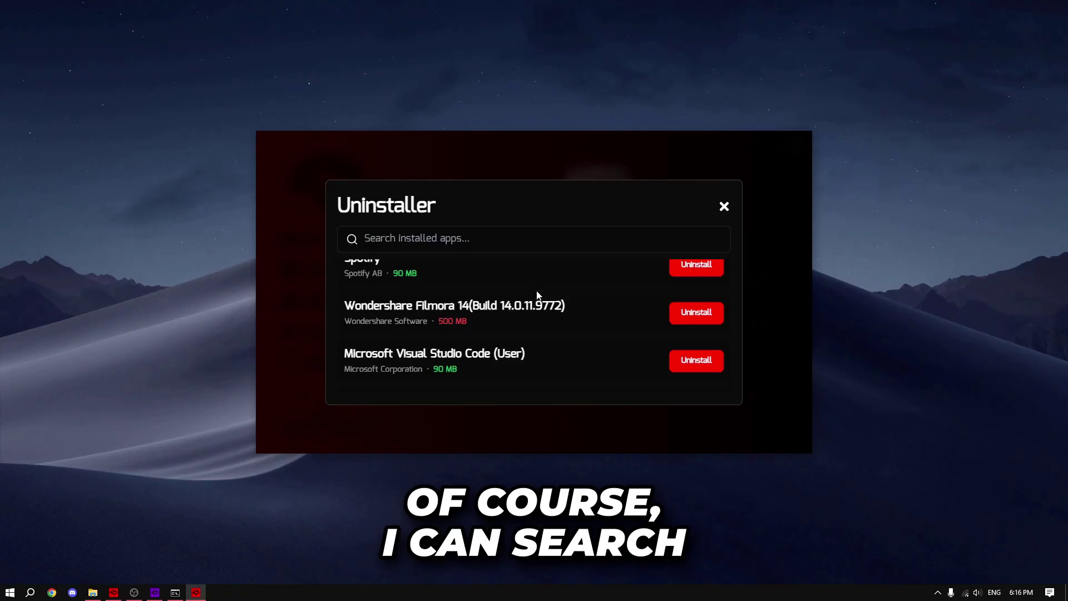
Search installed apps for 'rip tweaks' and cancel uninstalling RIP Tweaks Ultimate 3.0.0.
click(462, 236)
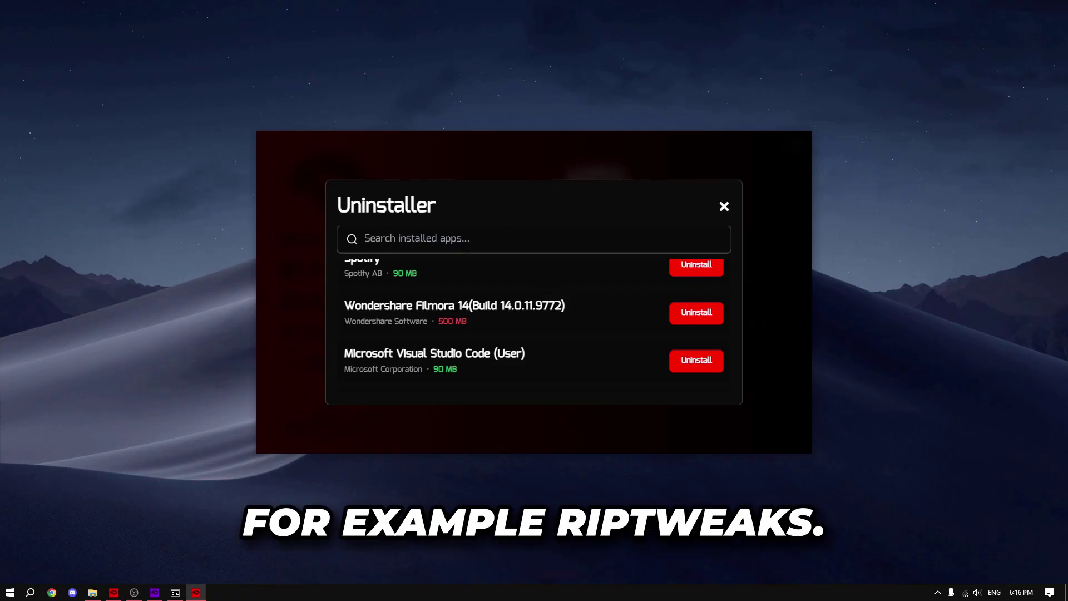
text(rip tweaks)
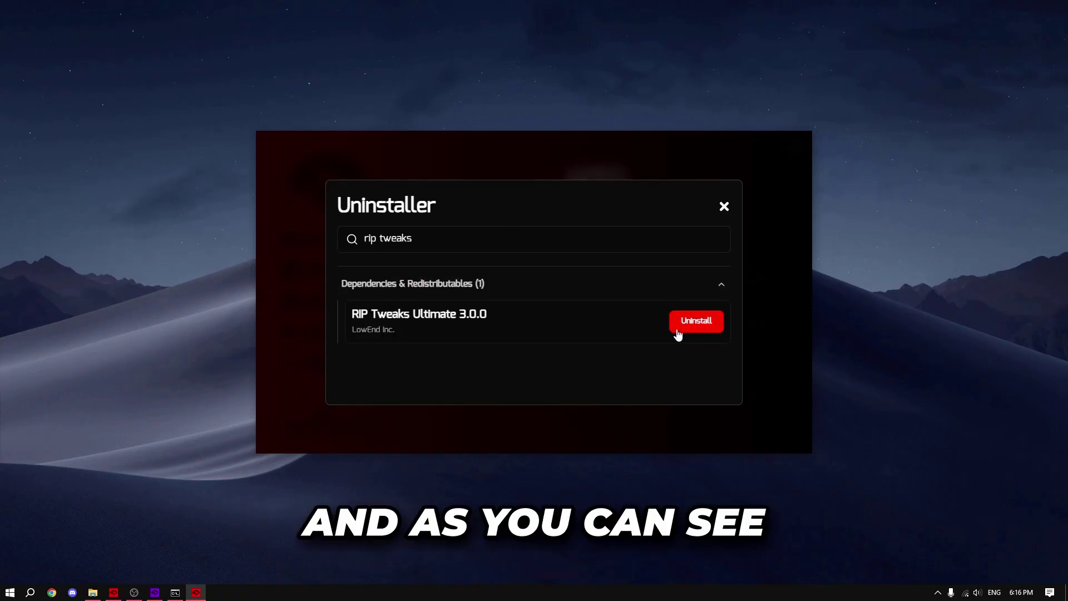
click(680, 332)
click(549, 332)
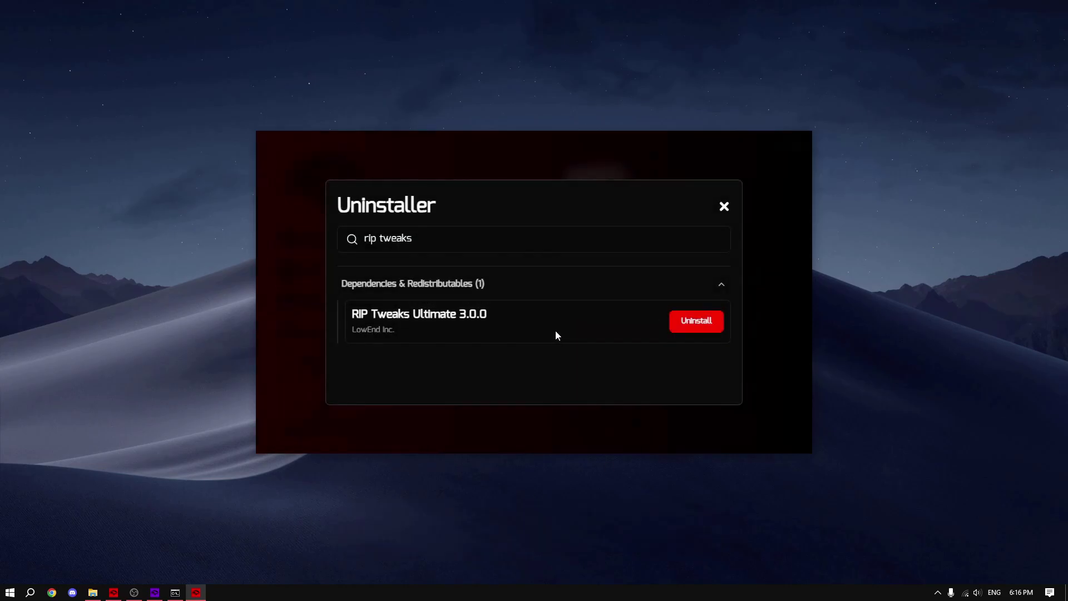
Filter the Apps catalogue to the Gaming category and scroll through the results.
key(Escape)
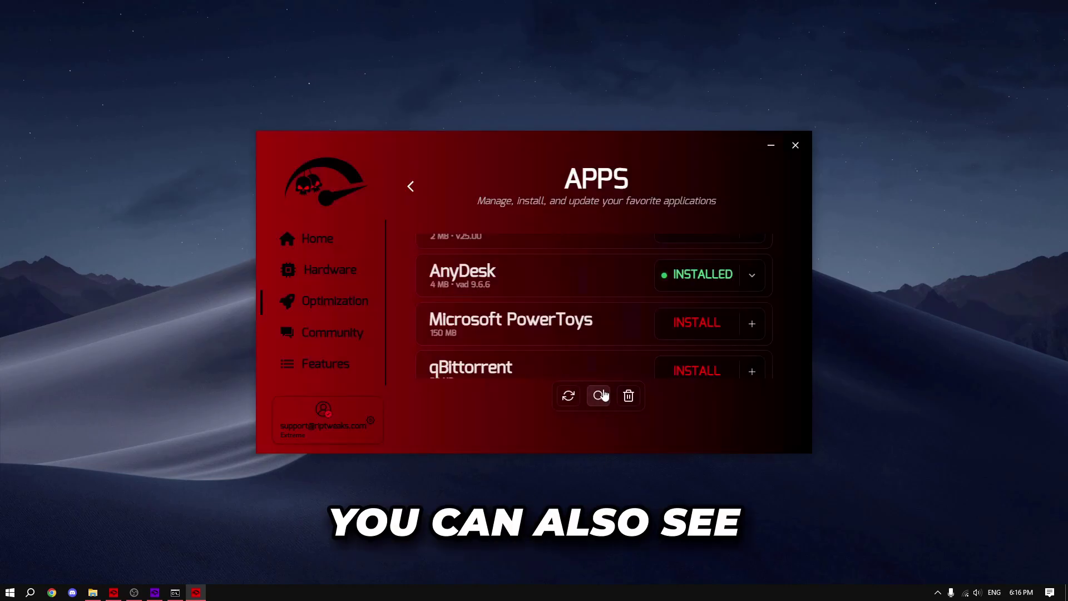
click(602, 395)
click(679, 395)
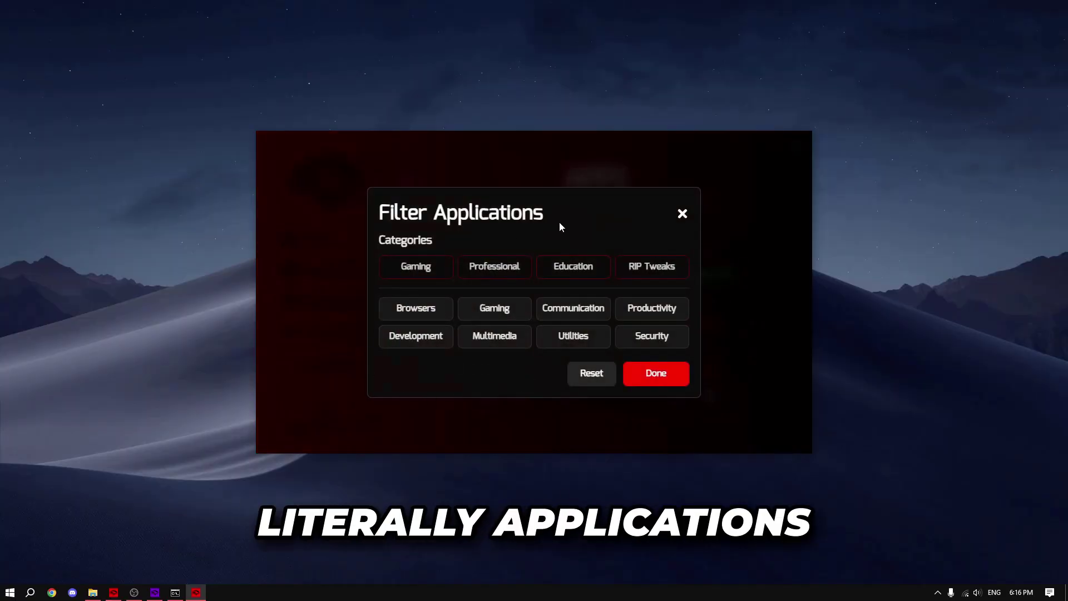
click(415, 272)
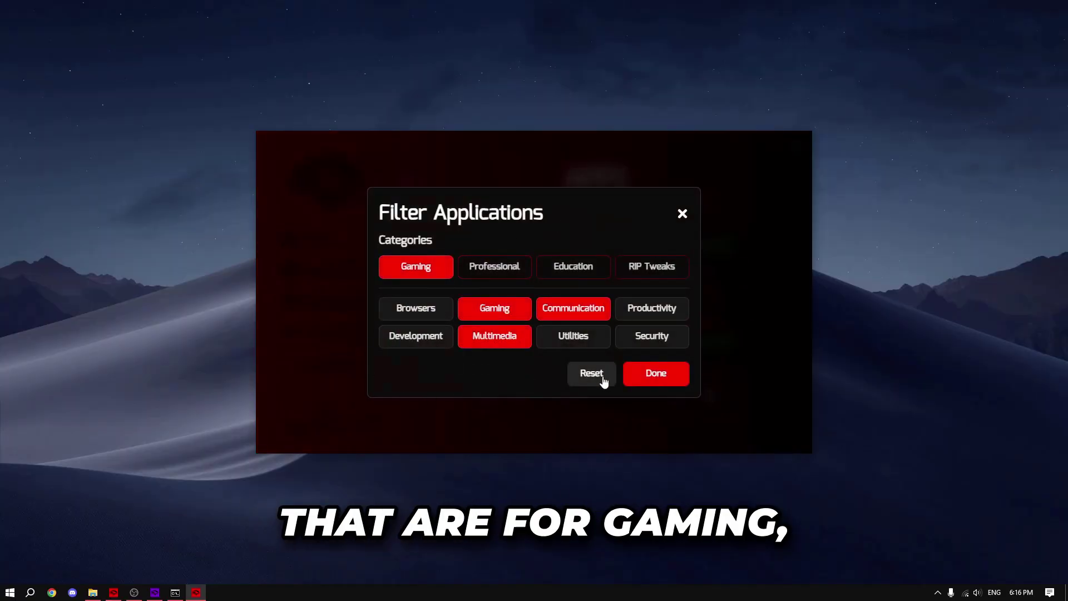
click(667, 379)
scroll(586, 306, down, 9)
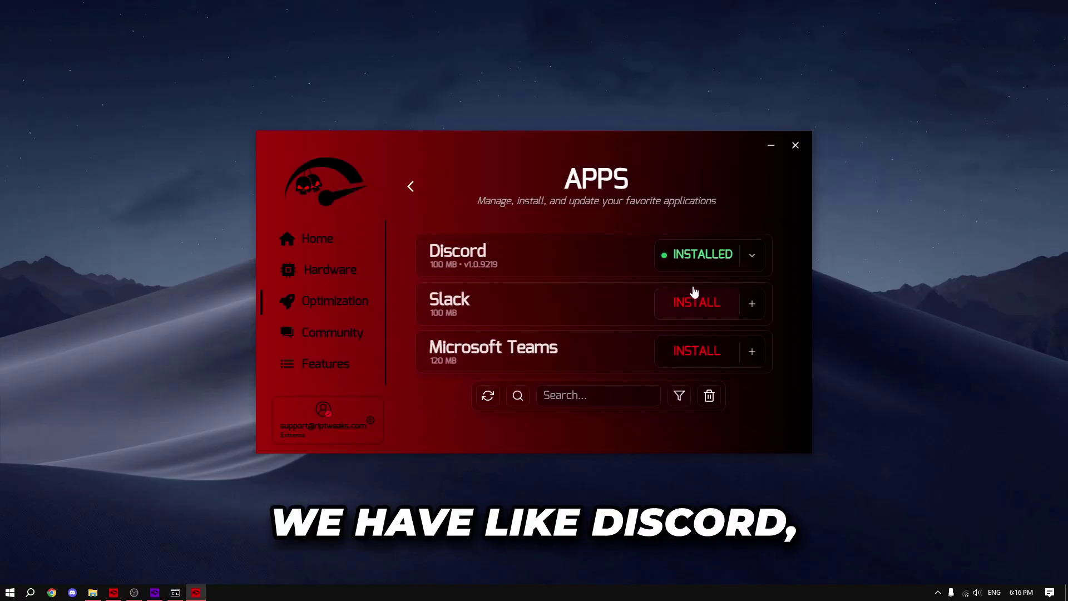
scroll(695, 264, down, 1)
scroll(723, 256, down, 3)
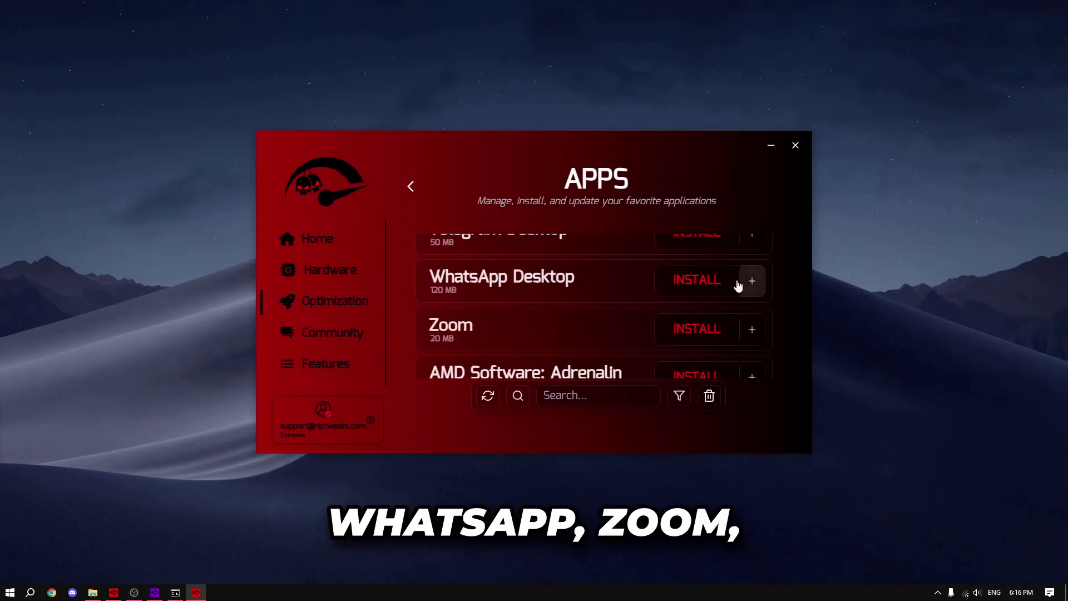
scroll(684, 281, down, 3)
scroll(534, 278, down, 1)
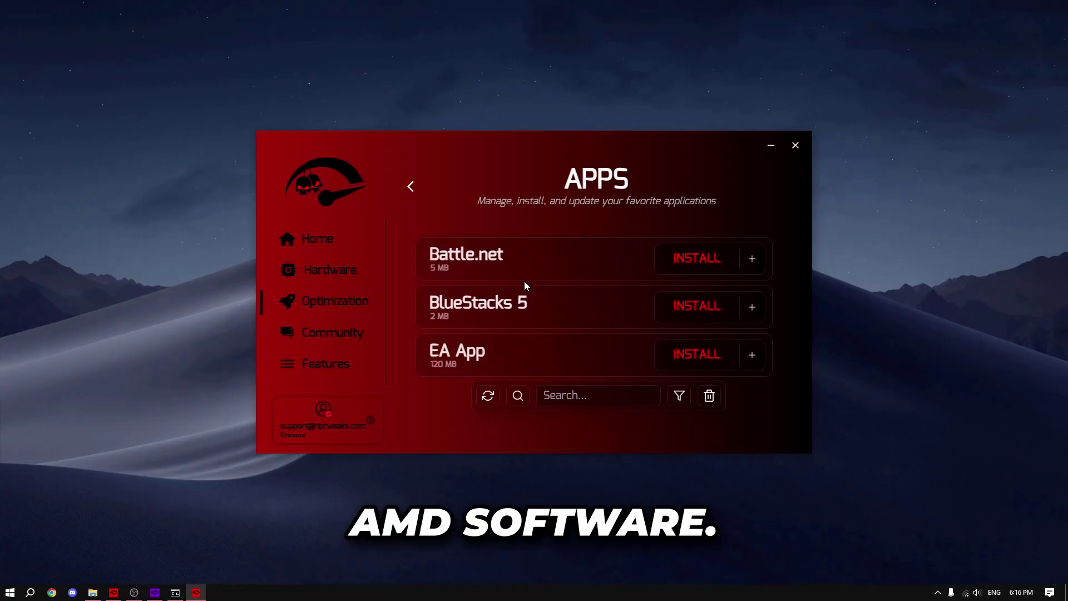
View and close the details of BlueStacks 5, EA App and Epic Games Launcher.
click(521, 303)
click(646, 337)
click(459, 352)
click(646, 337)
scroll(562, 306, down, 1)
click(562, 294)
click(646, 337)
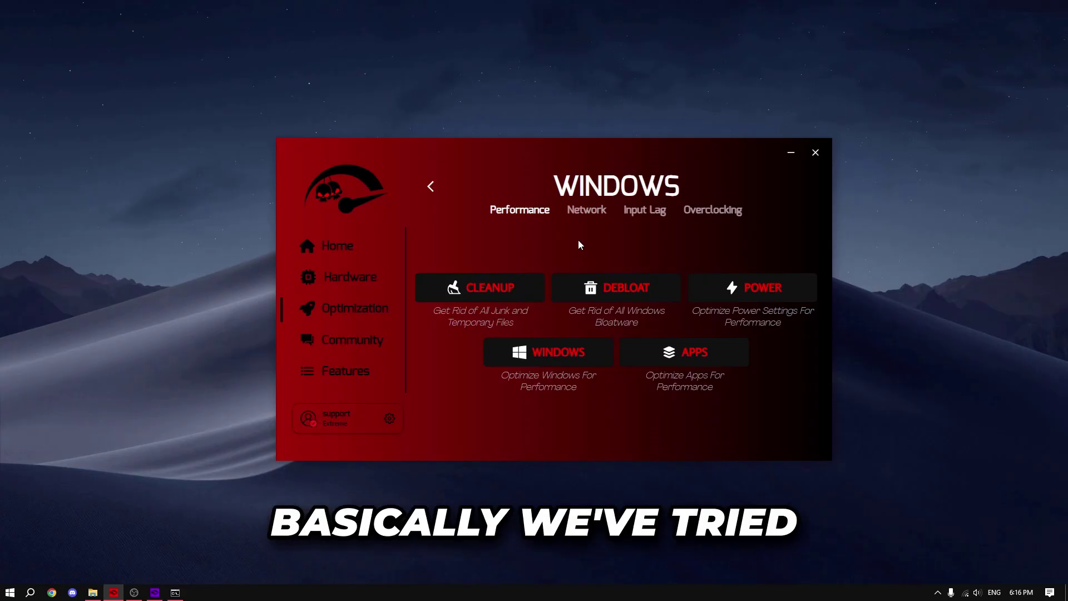
Browse the Performance, Network, Input Lag and Peripherals tabs, declining the overclocking and input lag prompts.
click(514, 214)
click(586, 211)
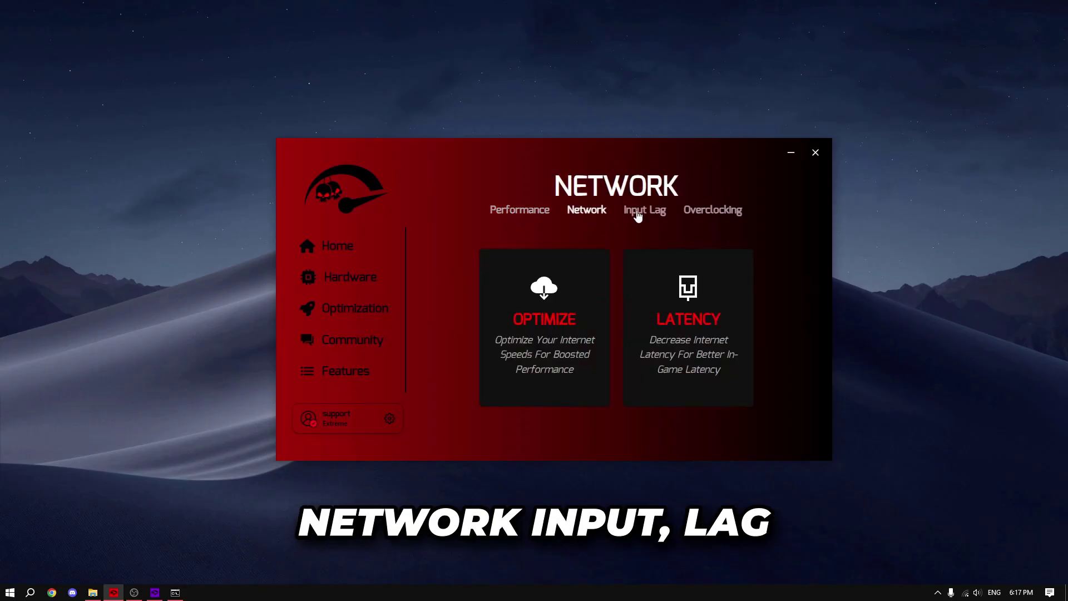
click(643, 212)
click(713, 210)
click(504, 375)
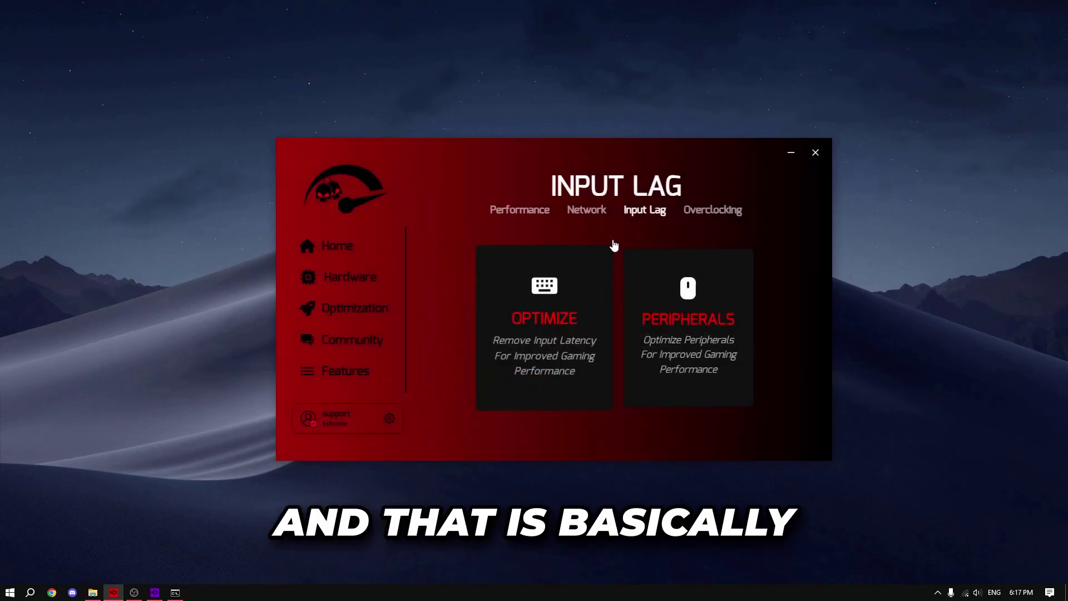
click(555, 317)
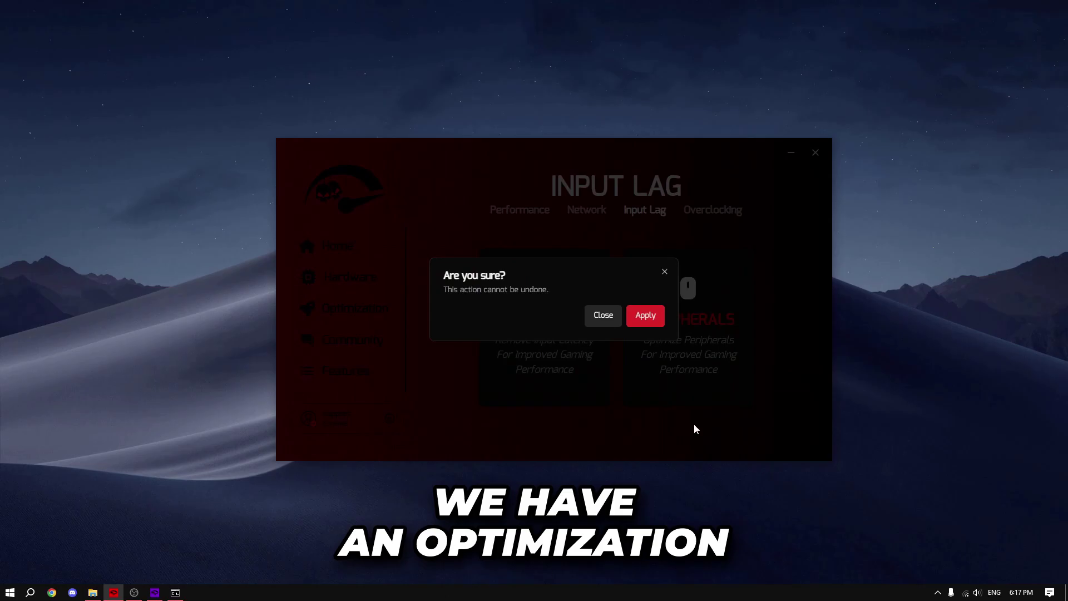
click(610, 317)
click(634, 318)
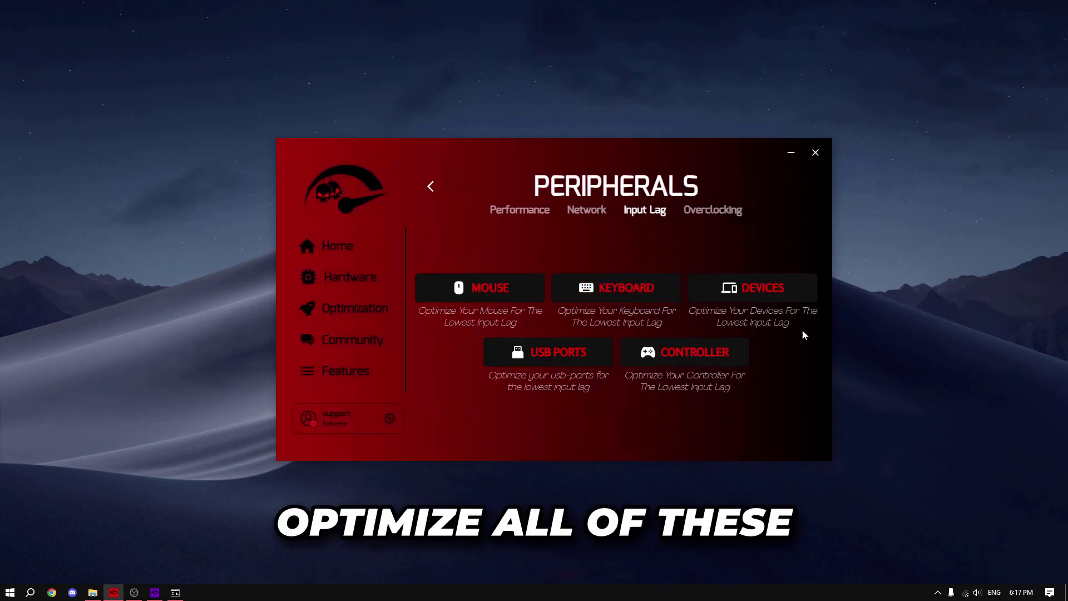
On the Network tab, start and cancel the Latency reduction tweak without applying it.
click(588, 210)
click(691, 272)
click(689, 291)
click(689, 290)
click(605, 313)
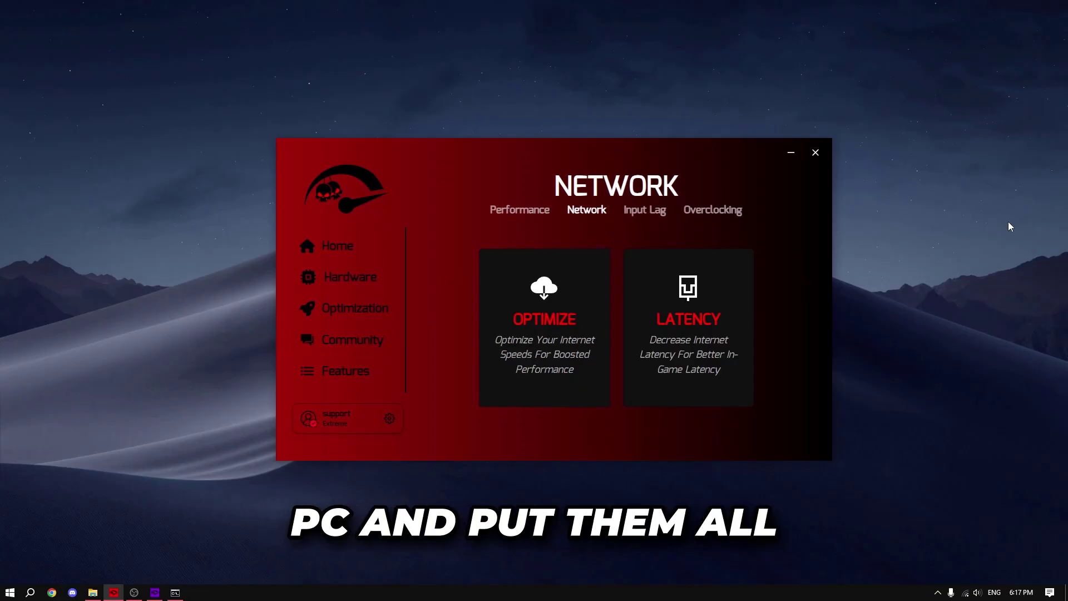
Browse the Intel XTU CPU overclocking guide, then go to the Community points store.
click(700, 217)
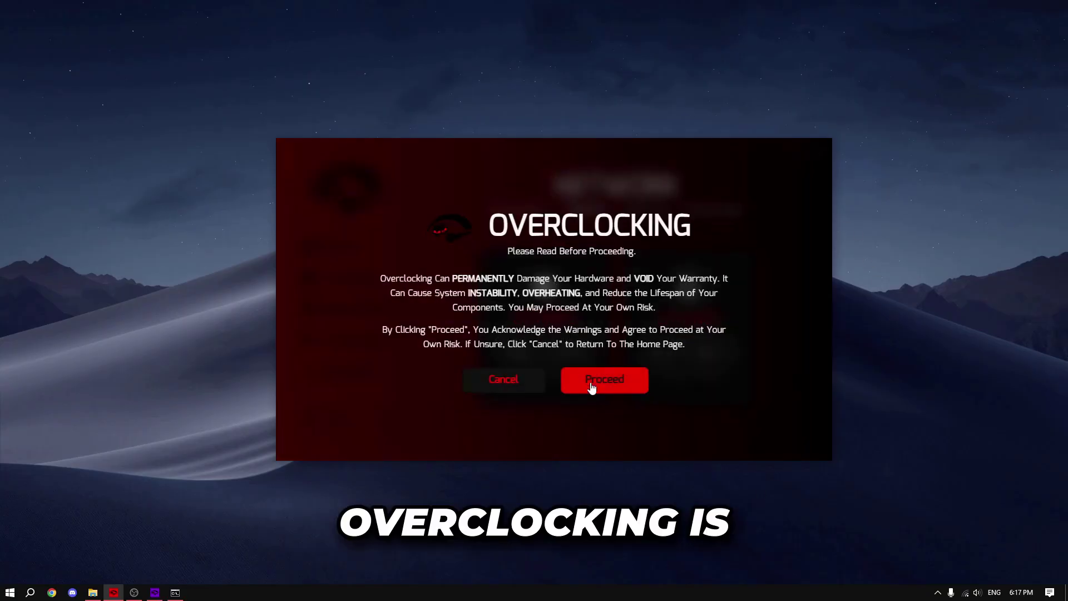
click(589, 380)
click(504, 327)
click(593, 356)
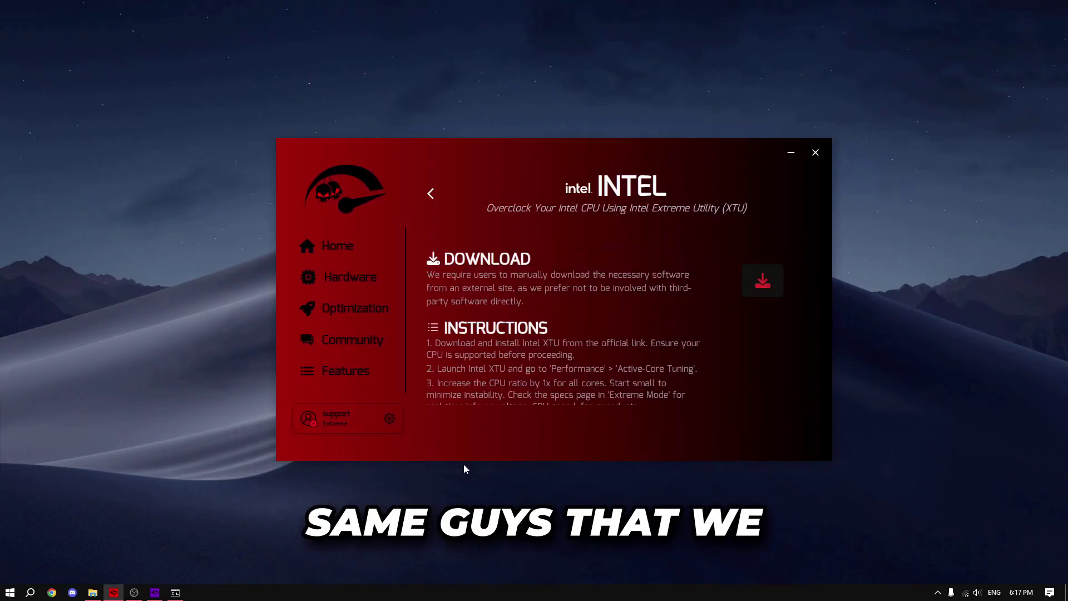
scroll(594, 361, down, 2)
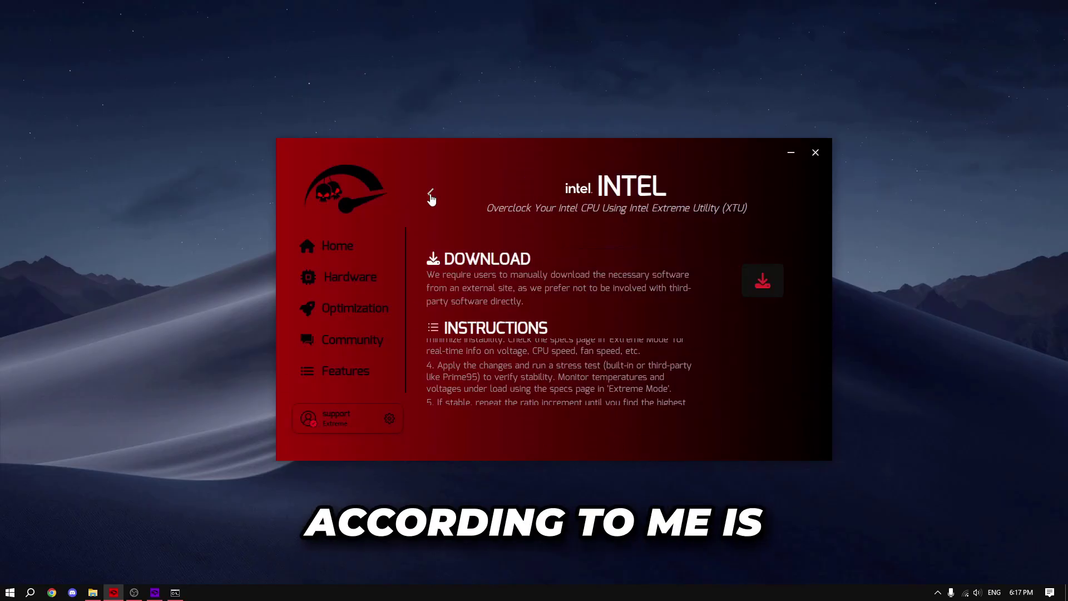
click(431, 195)
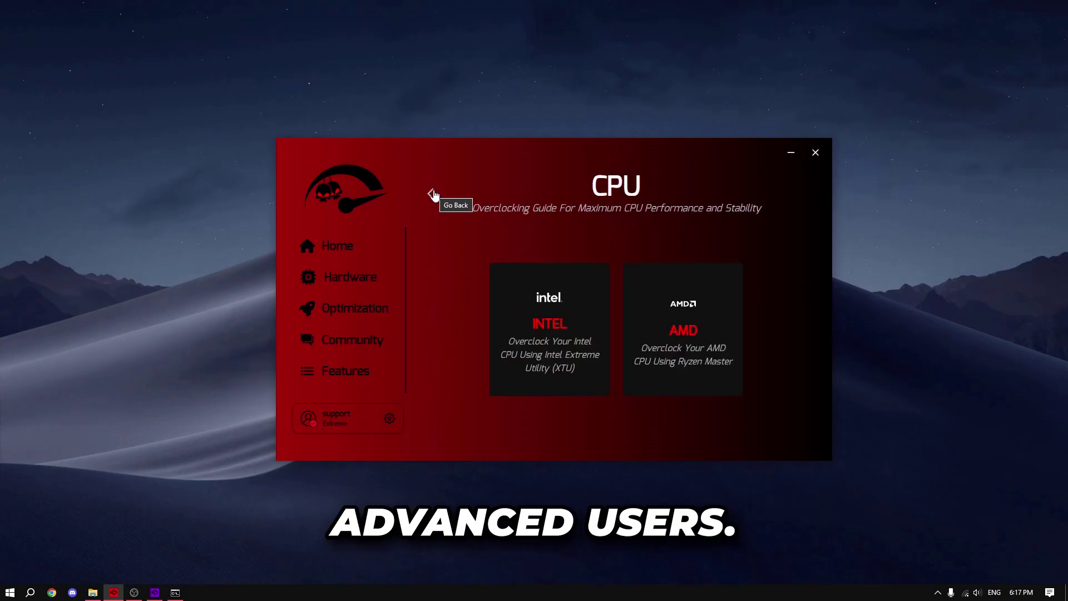
click(432, 194)
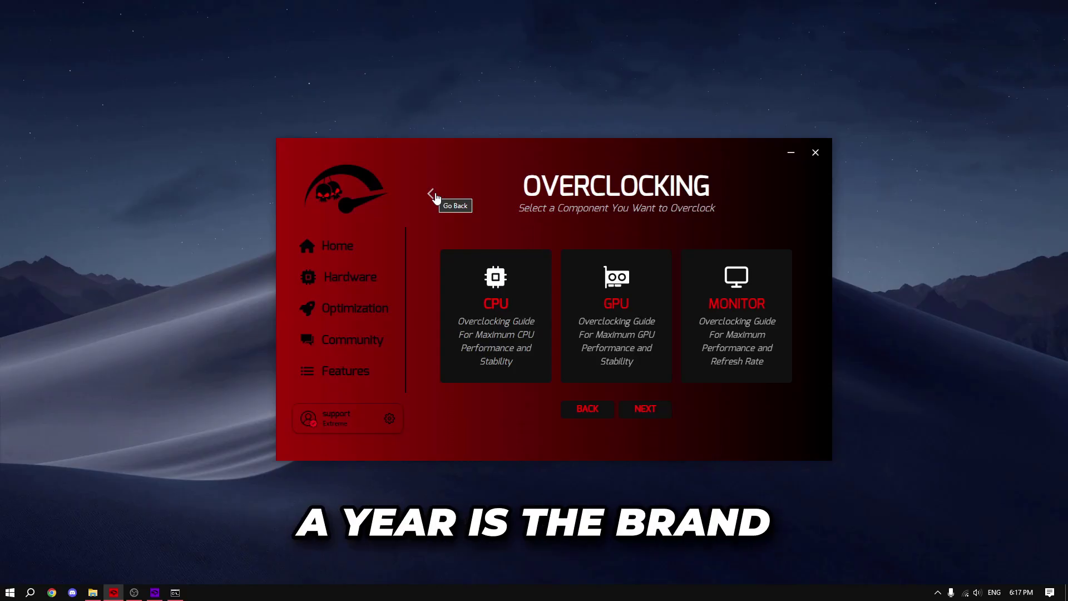
click(358, 346)
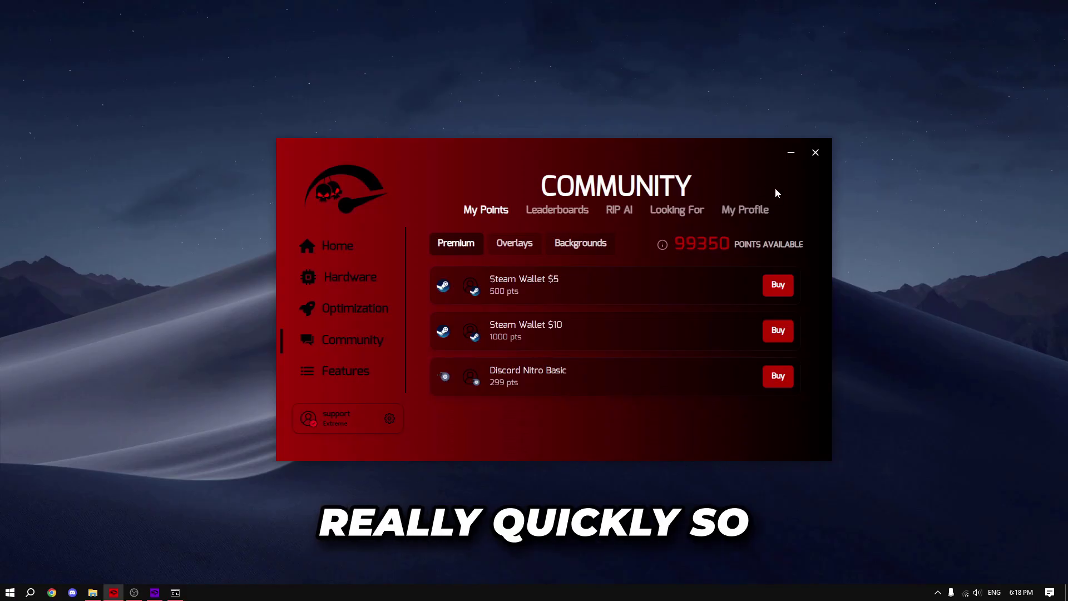
Highlight the Steam Wallet $5 and $10 prices and the Discord Nitro Basic reward names.
mouse_move(664, 249)
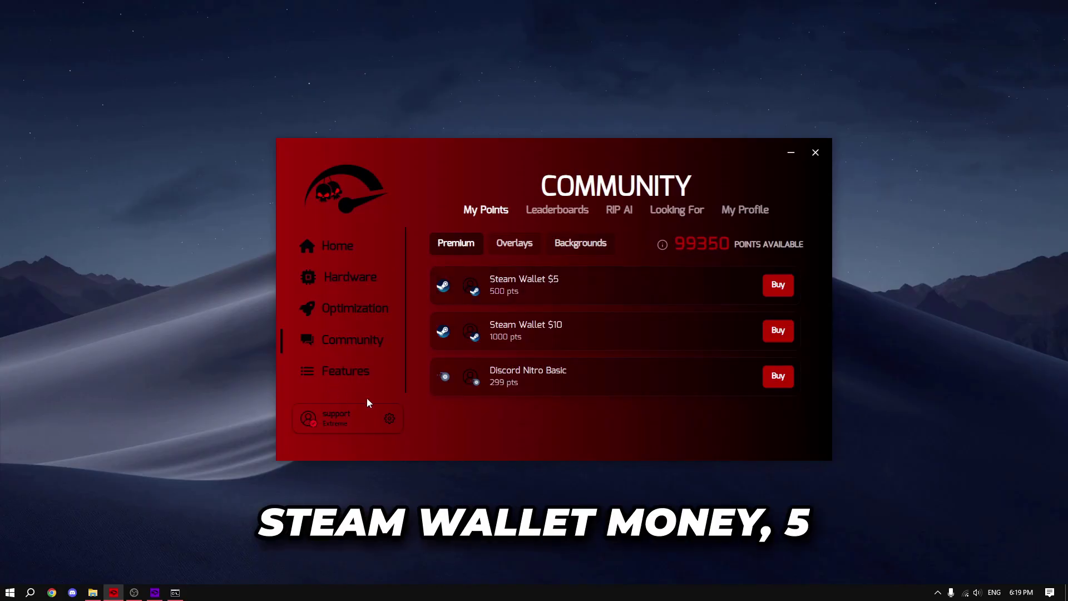
double_click(553, 279)
double_click(555, 325)
scroll(615, 333, down, 1)
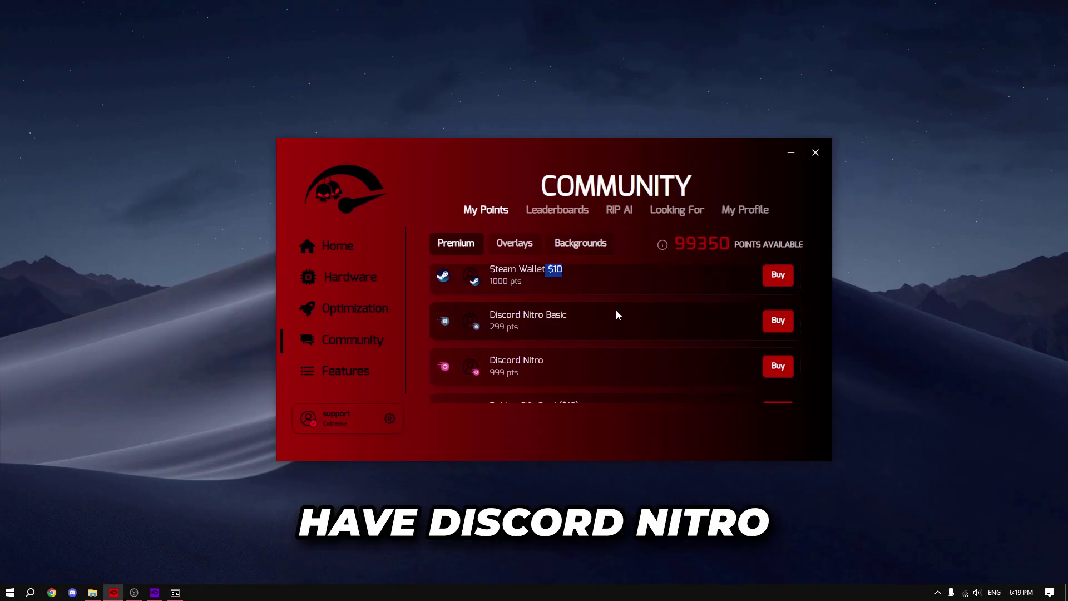
drag(615, 313, 522, 315)
drag(548, 360, 510, 361)
Mark the Fortnite gift card price and scroll through the rest of the Premium rewards.
scroll(520, 321, down, 2)
drag(579, 328, 495, 329)
drag(591, 376, 571, 376)
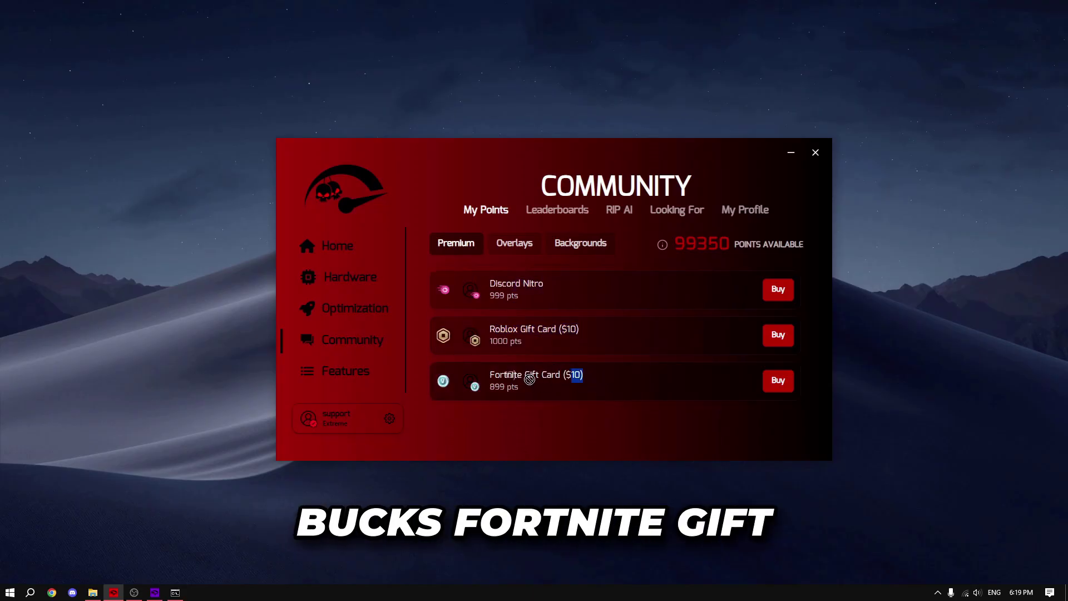
click(656, 348)
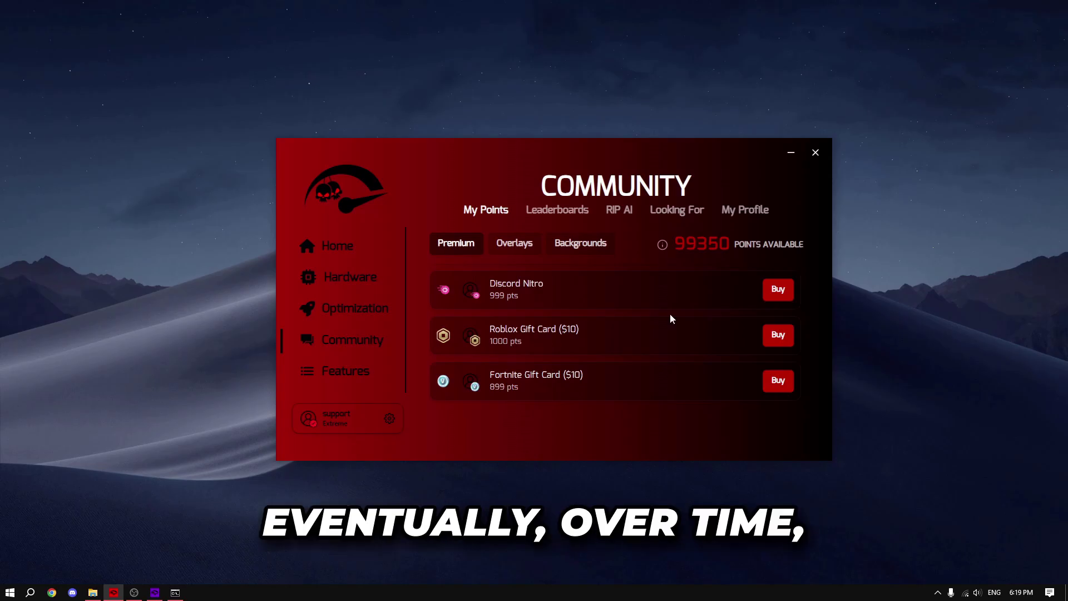
scroll(695, 314, down, 3)
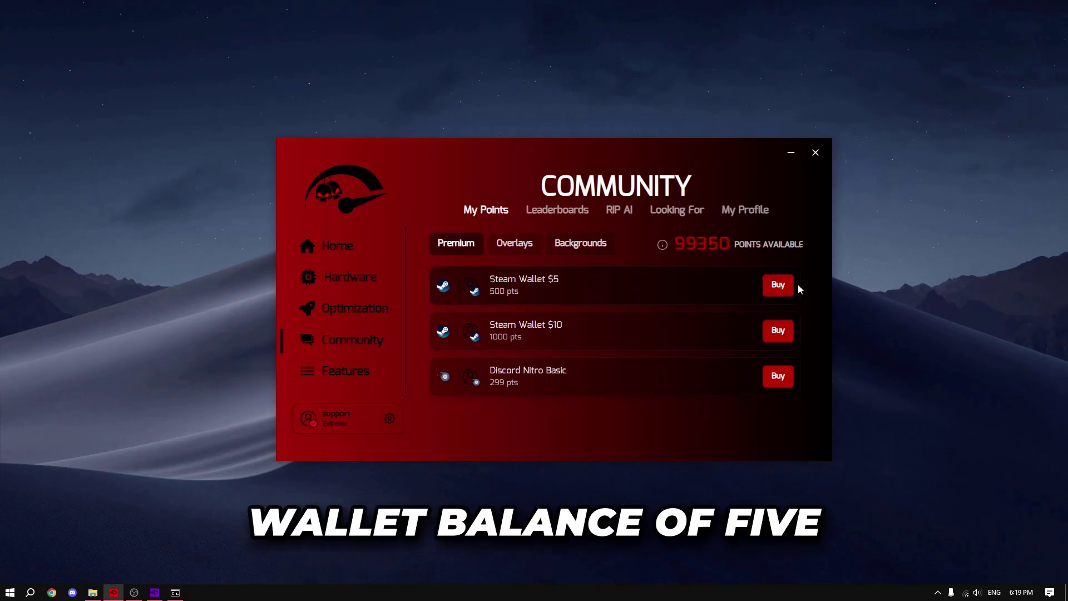
scroll(686, 316, down, 3)
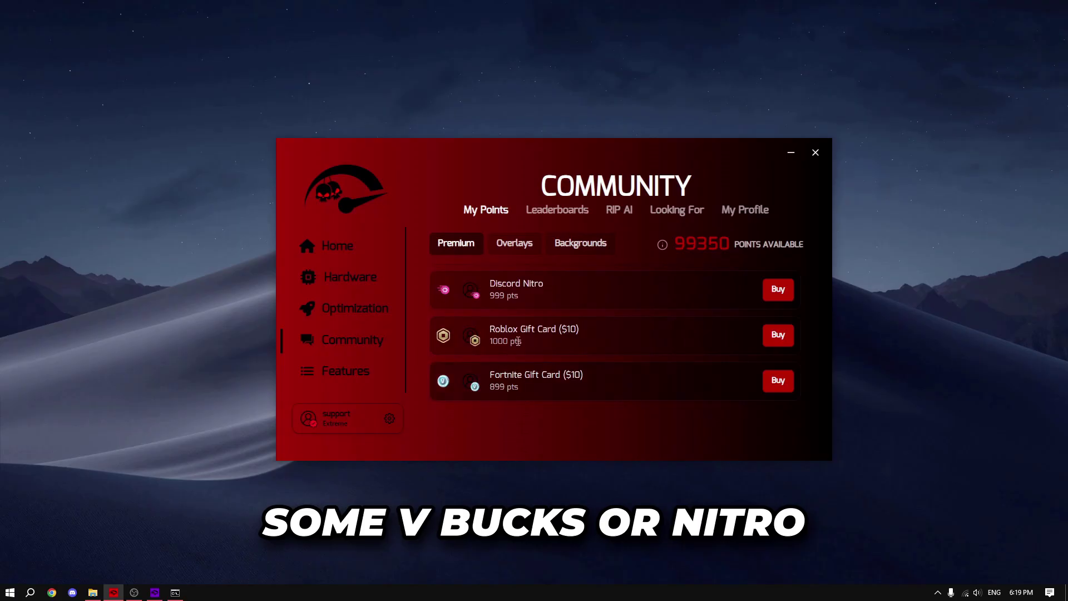
scroll(524, 336, up, 3)
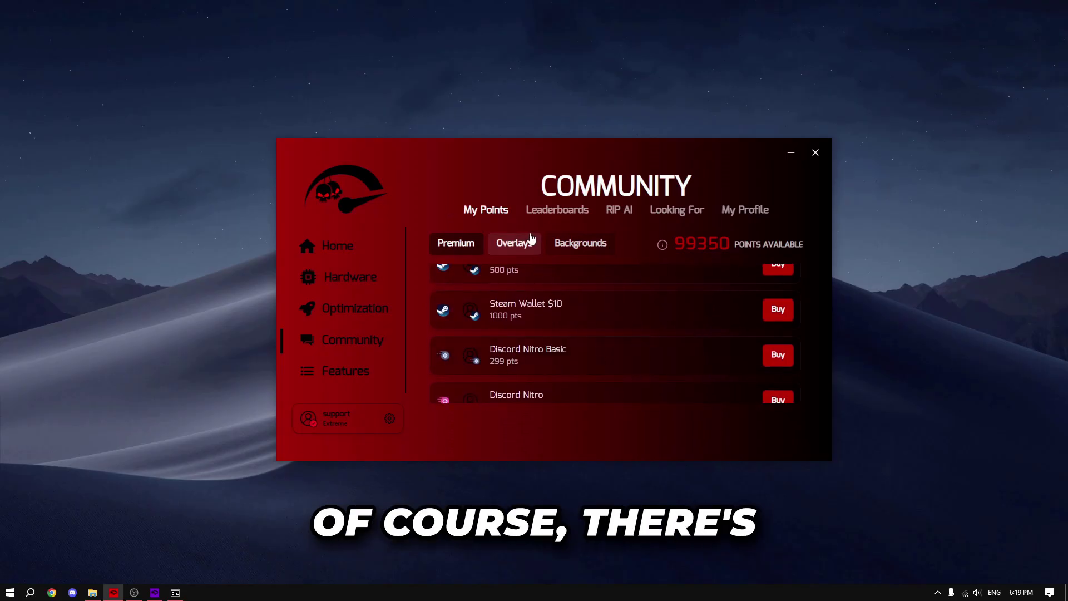
click(508, 243)
scroll(723, 317, up, 1)
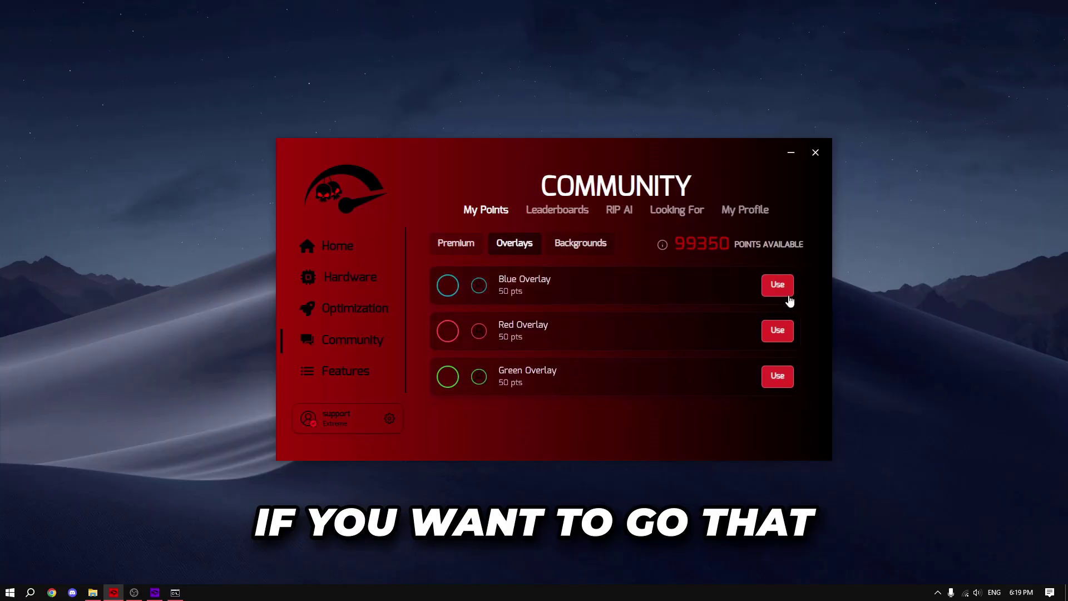
click(777, 285)
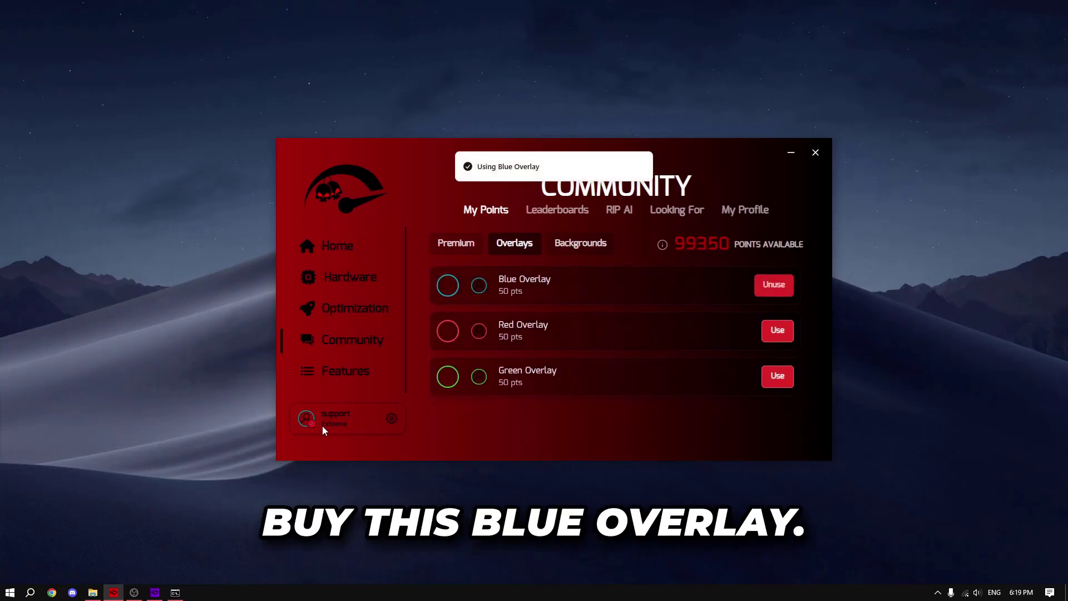
click(773, 284)
click(573, 242)
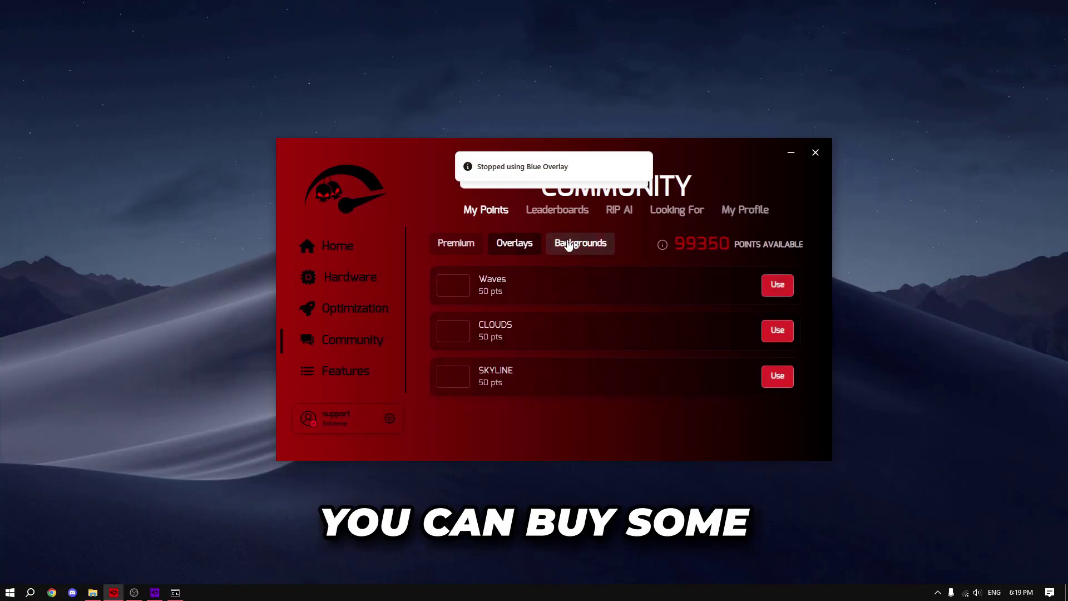
click(770, 332)
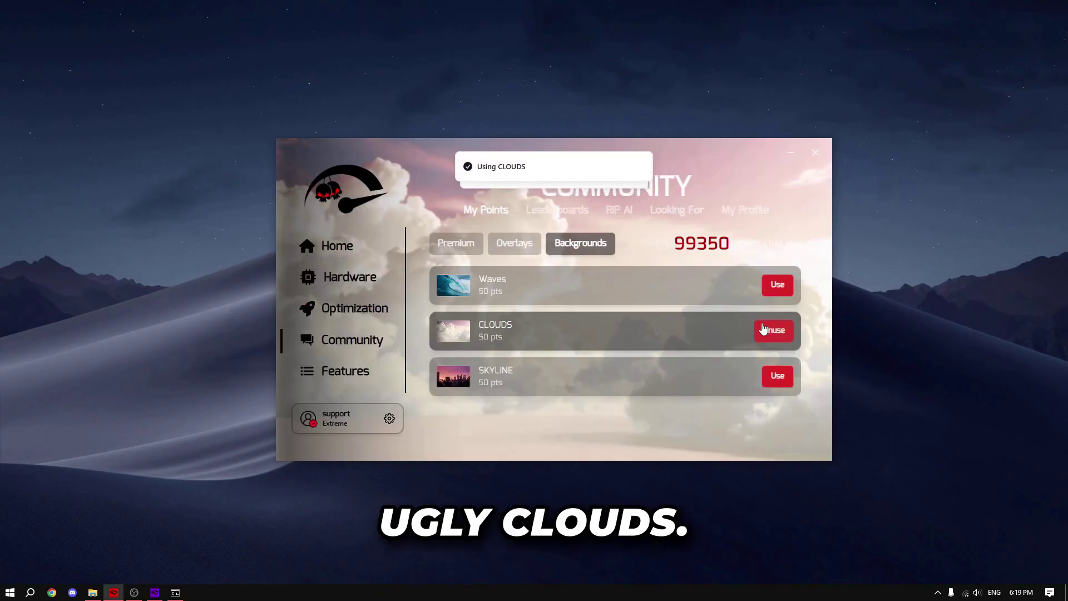
click(773, 330)
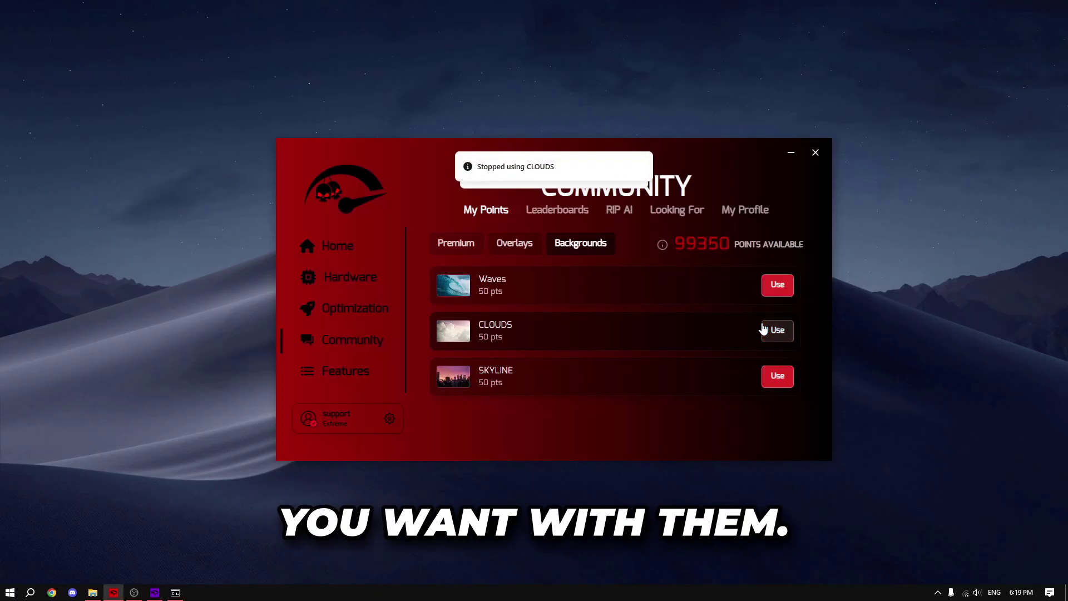
click(456, 243)
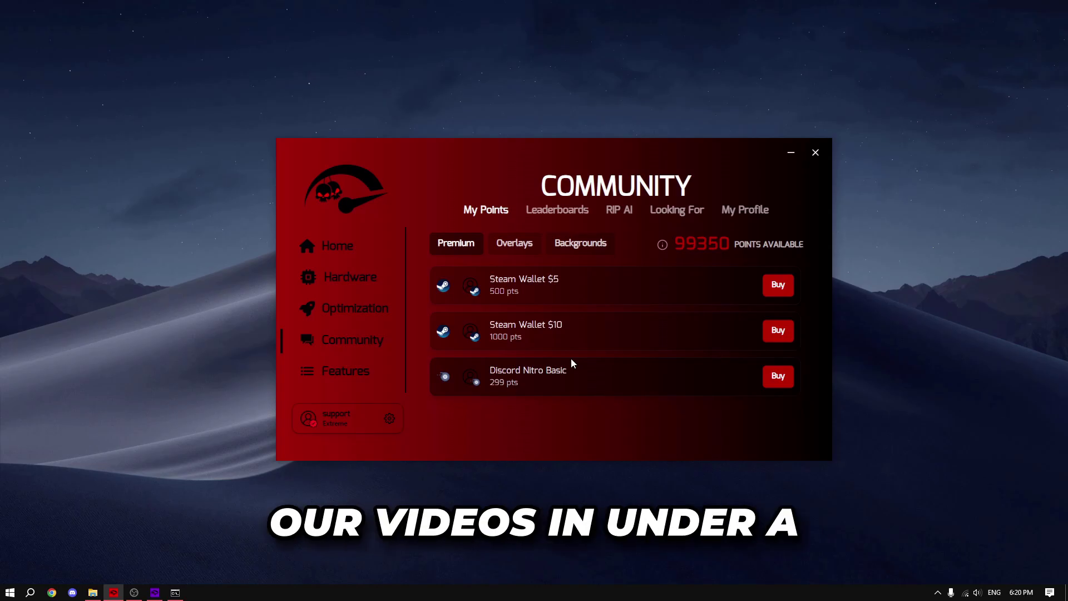
Show the Network leaderboard rankings, topped by a score of 1,053.
click(556, 209)
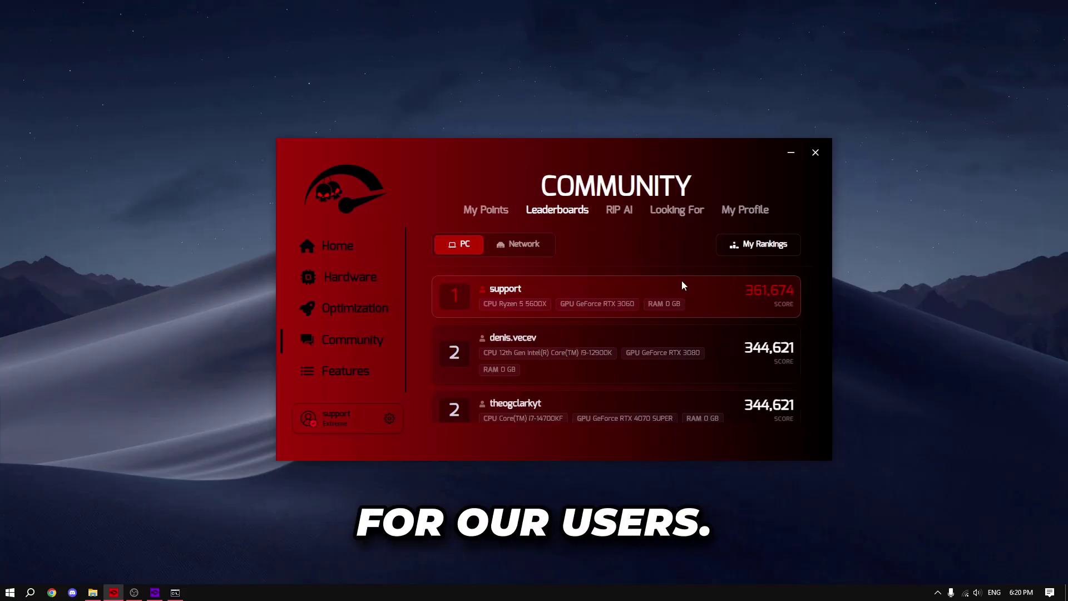
click(517, 244)
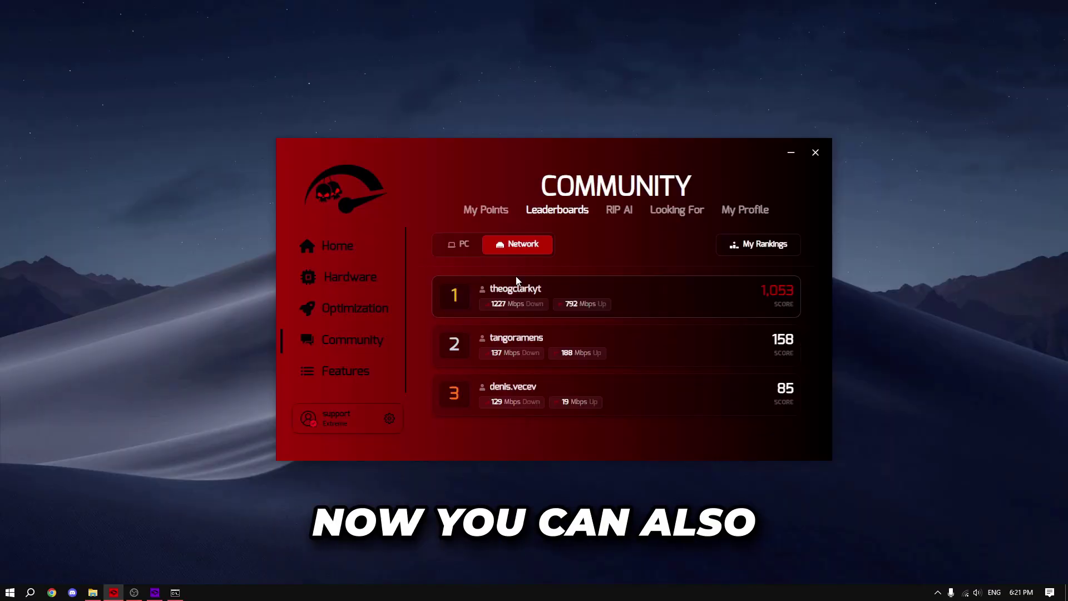
Run and submit the PC benchmark twice from My Rankings, reaching first place at 361,674.
click(773, 243)
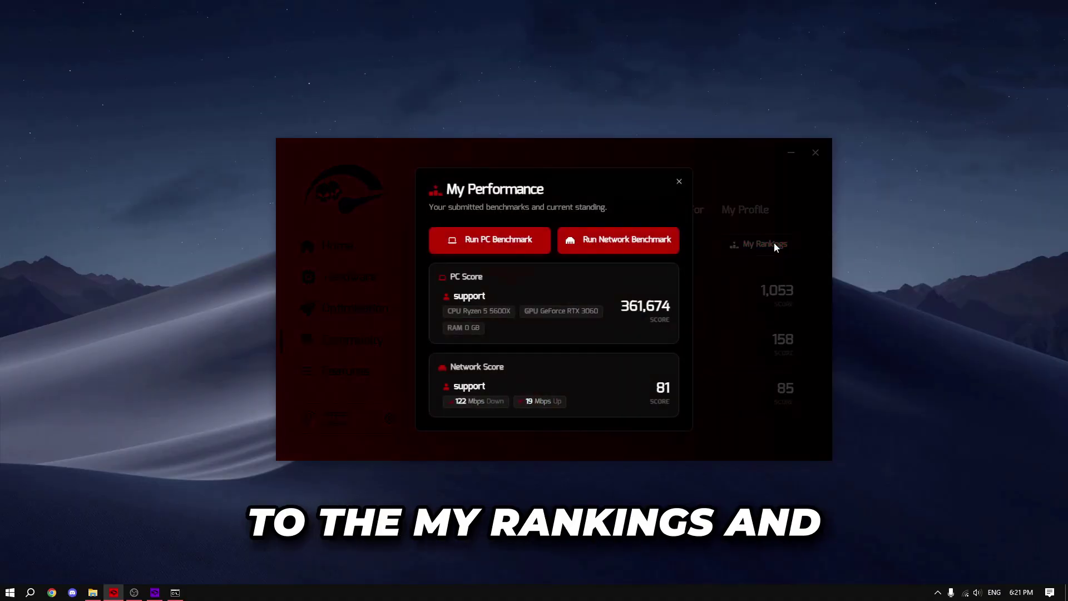
click(501, 240)
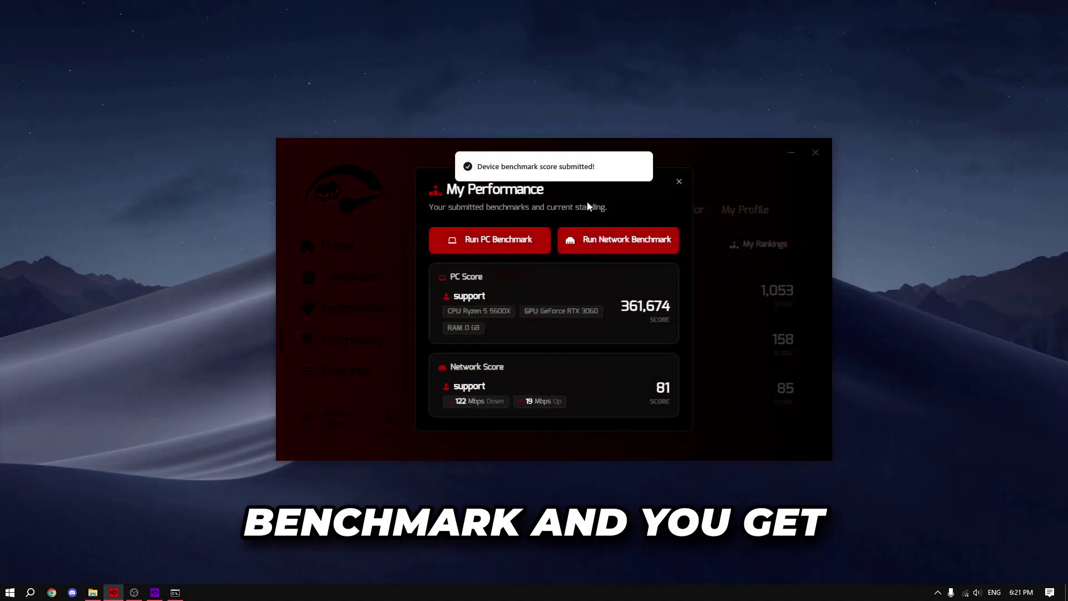
click(714, 243)
click(745, 244)
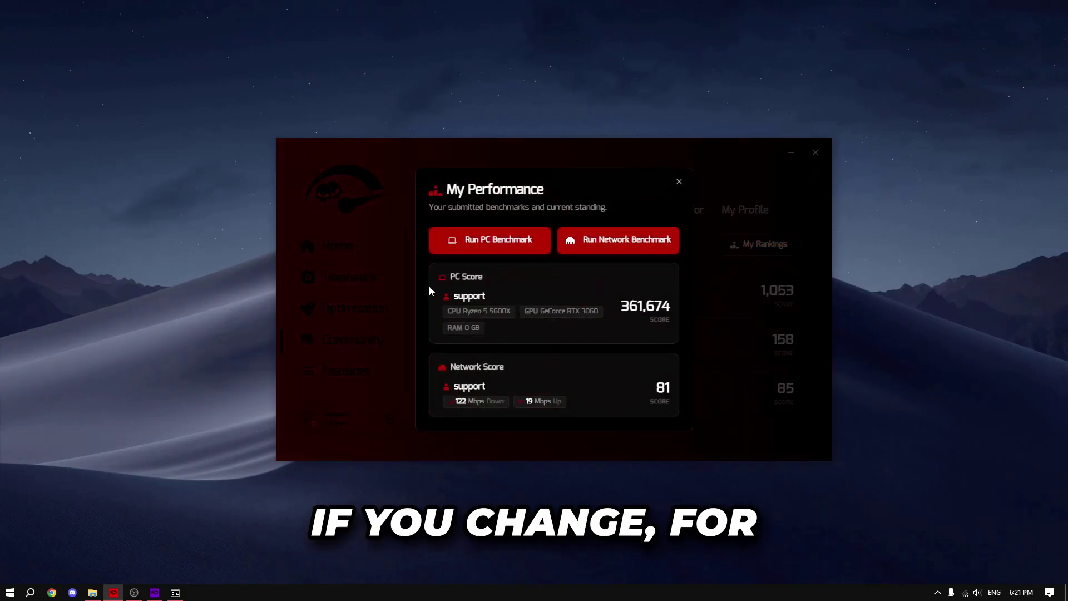
click(504, 242)
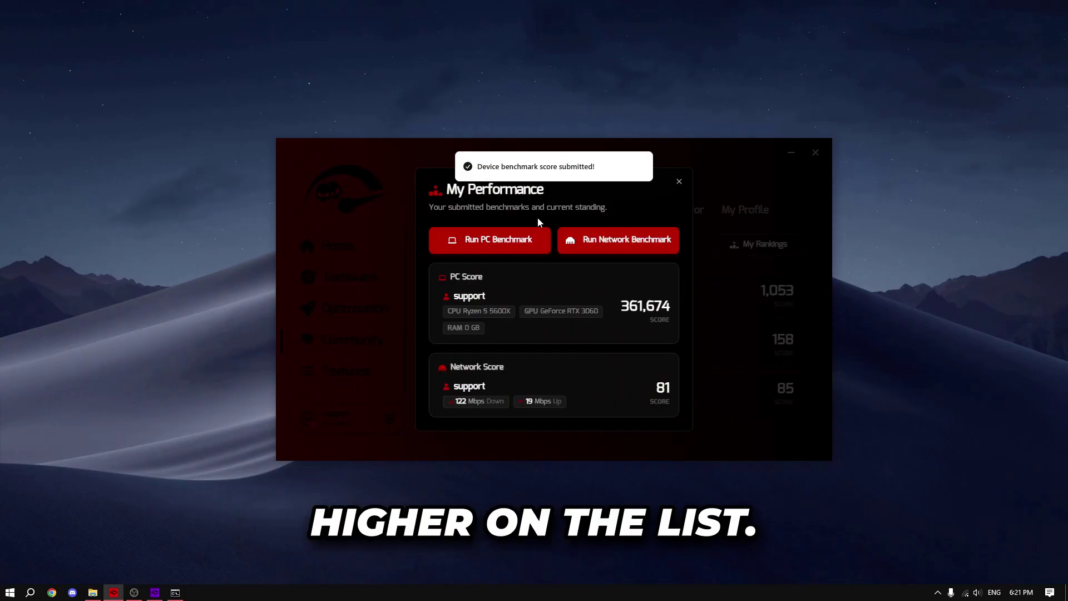
key(Escape)
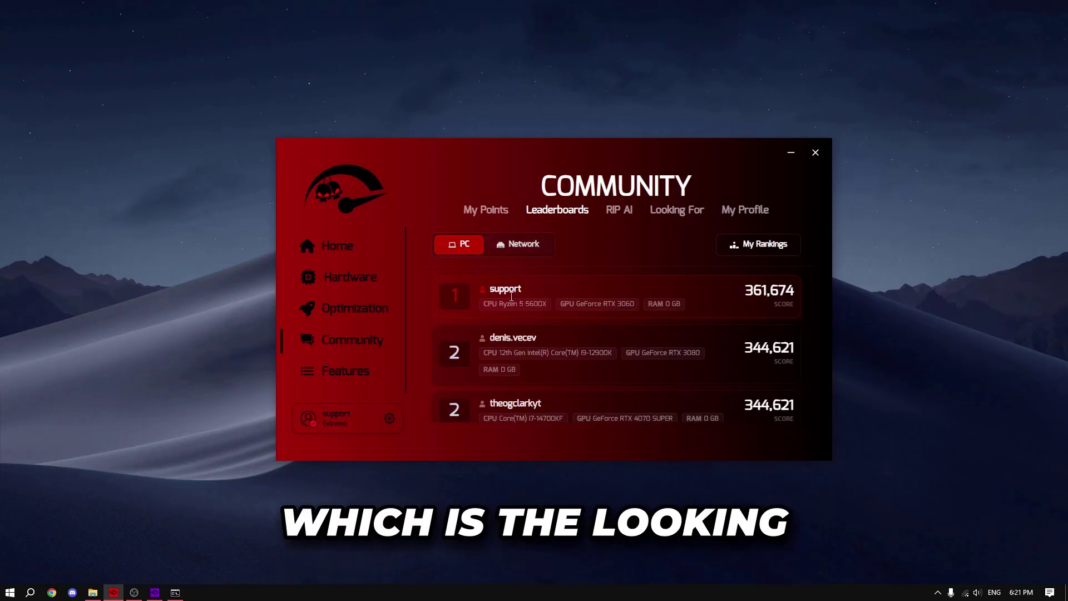
Start a new Looking For party post for Fortnite with 3 players needed.
click(665, 214)
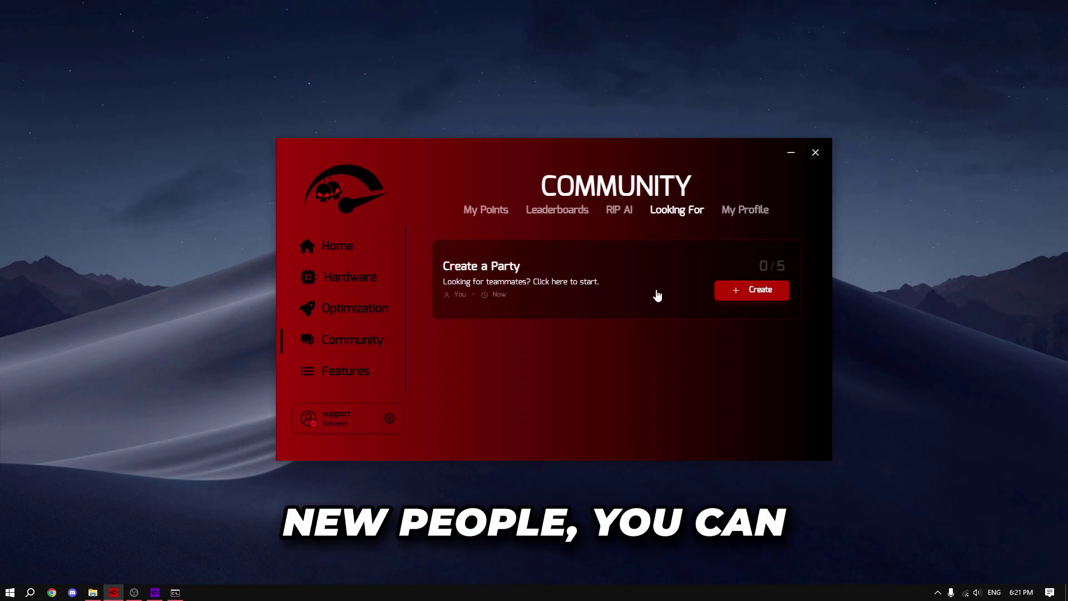
click(760, 294)
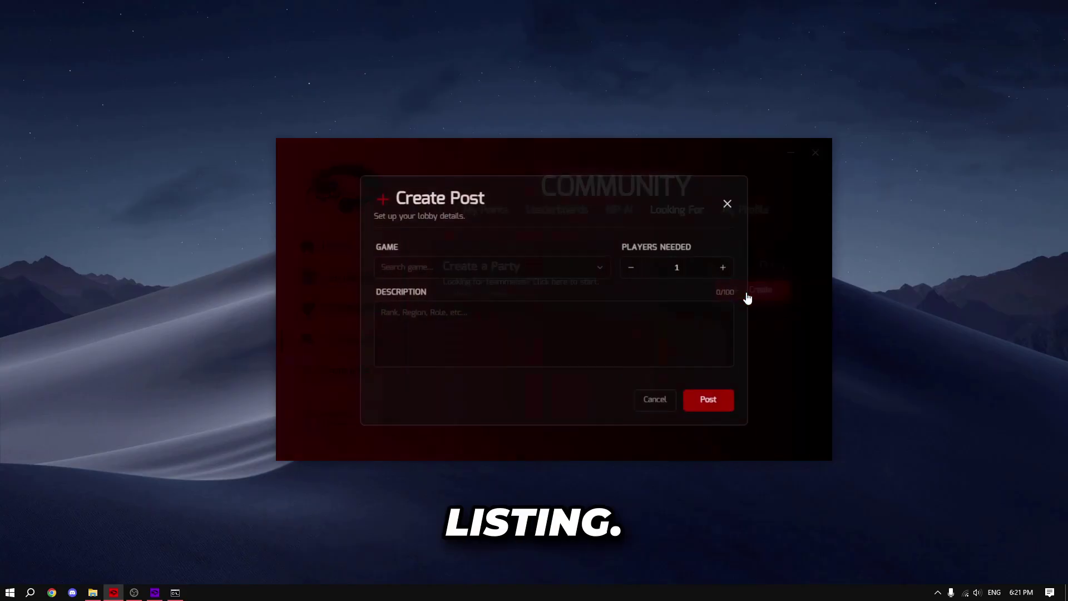
click(441, 261)
click(428, 289)
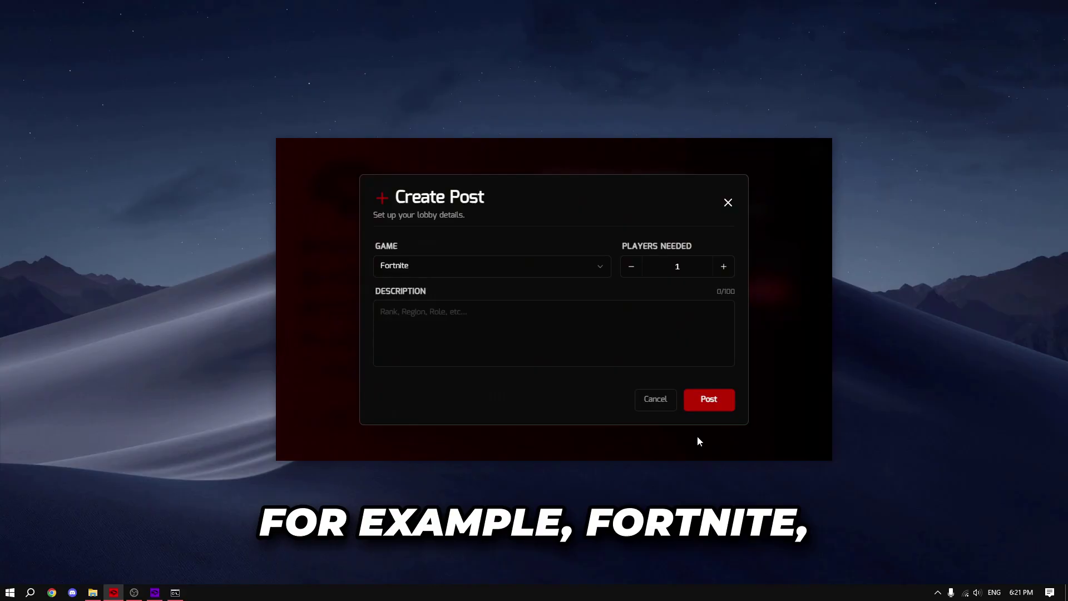
click(723, 267)
click(723, 266)
Describe it as 'I want to play squads I need 3 people dm me for more info', post it, and open chats.
click(482, 312)
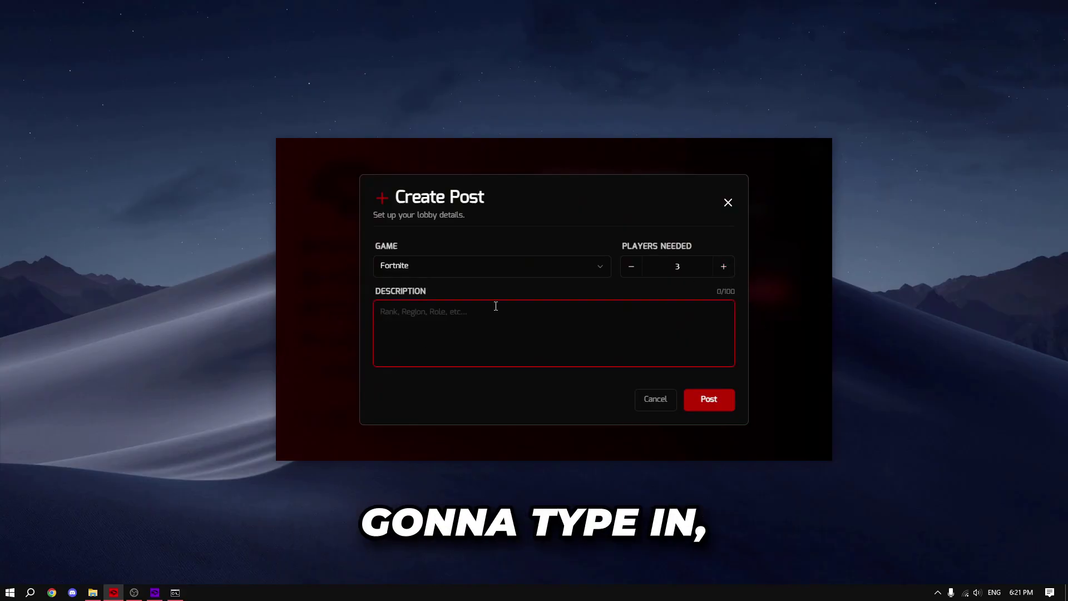
text(I want to play squads I need 3)
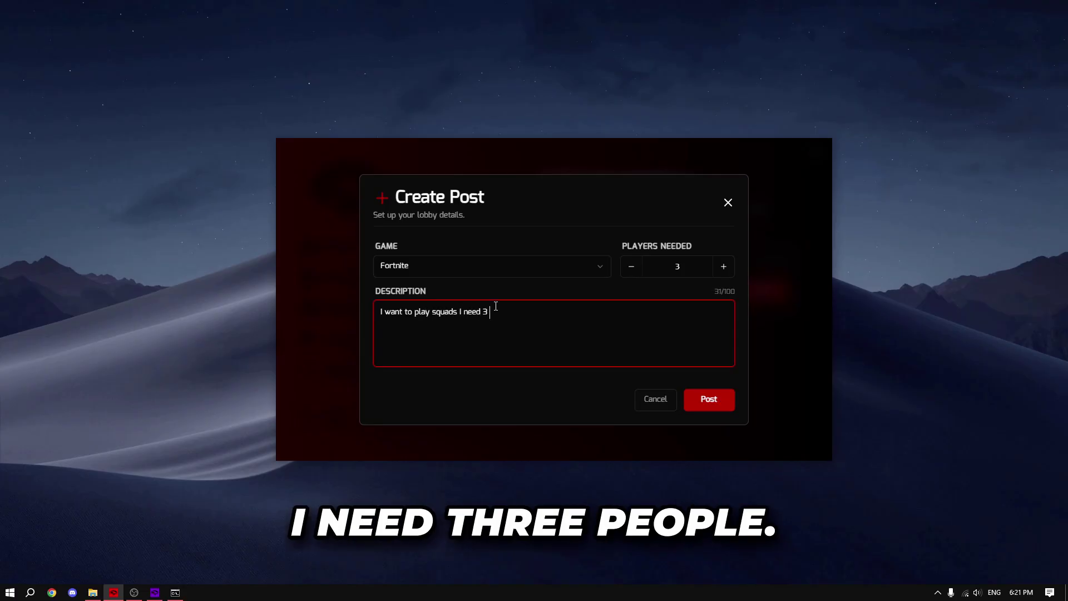
text( people dm me for )
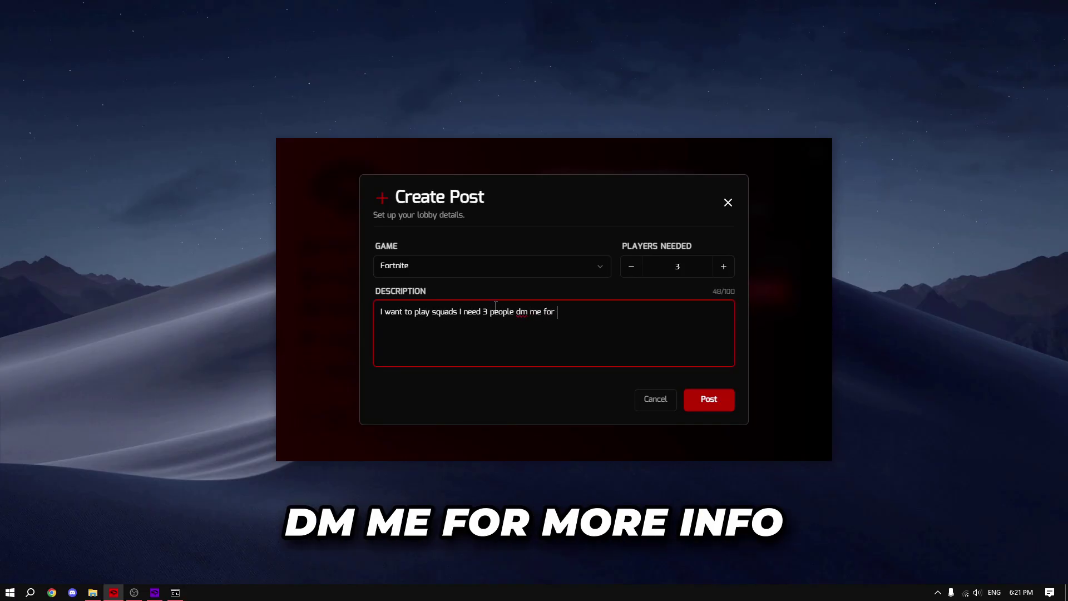
text(more info)
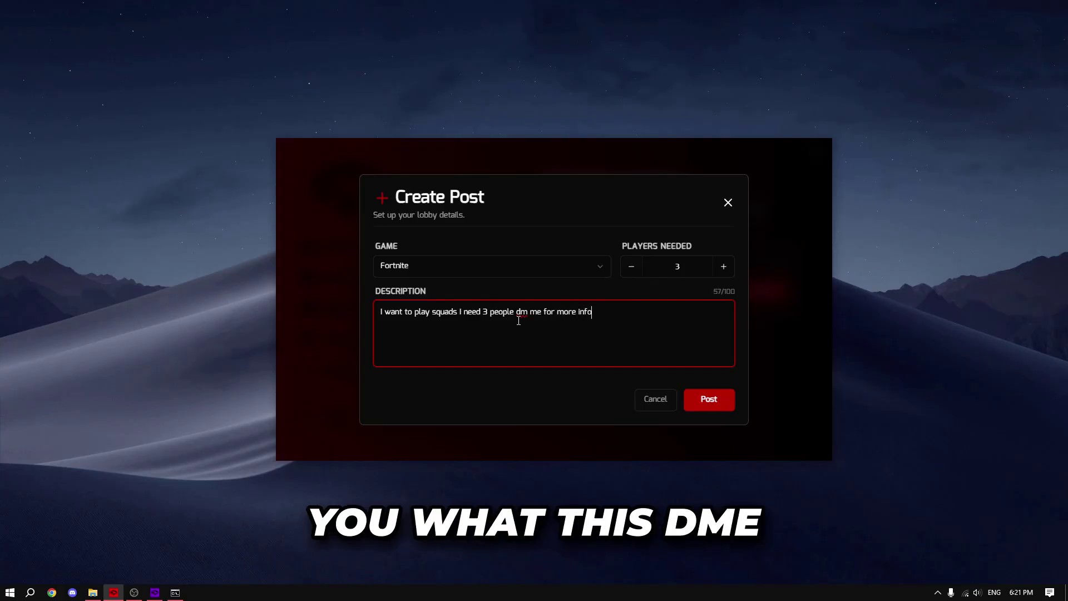
drag(516, 312, 538, 318)
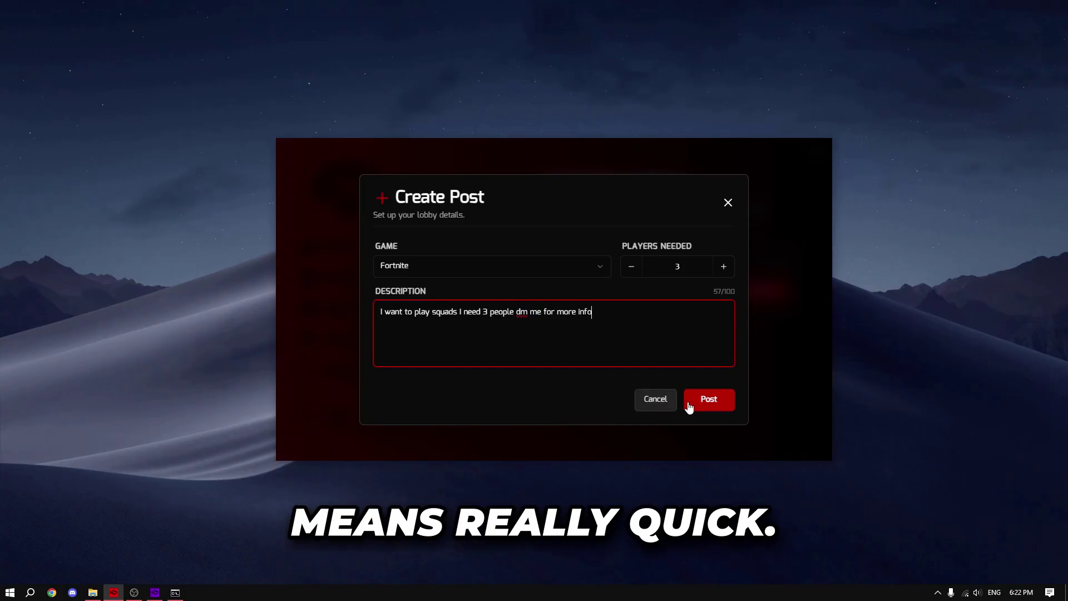
click(702, 405)
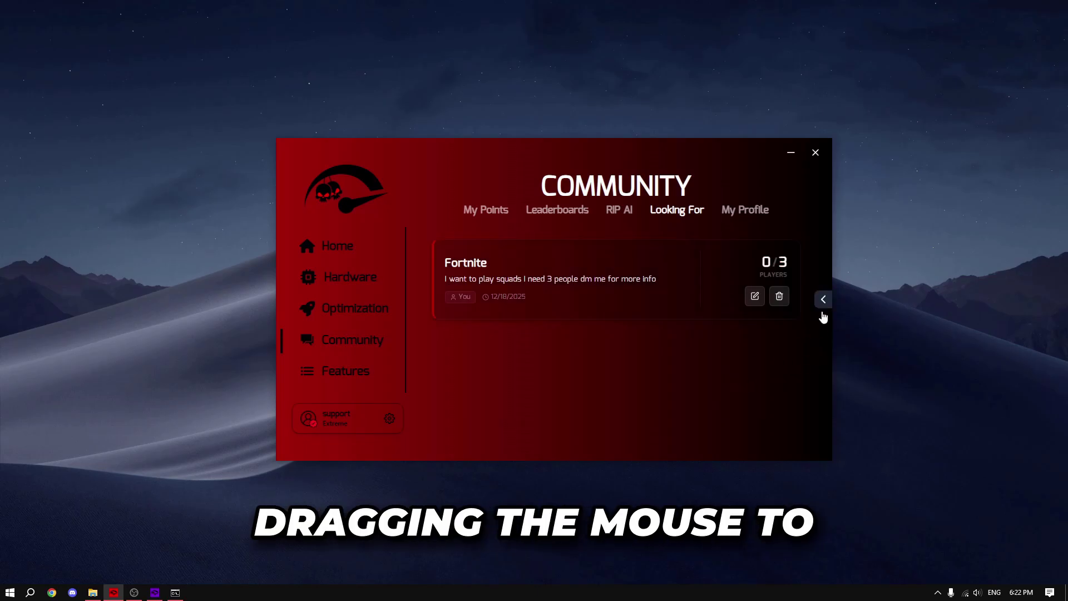
mouse_move(827, 294)
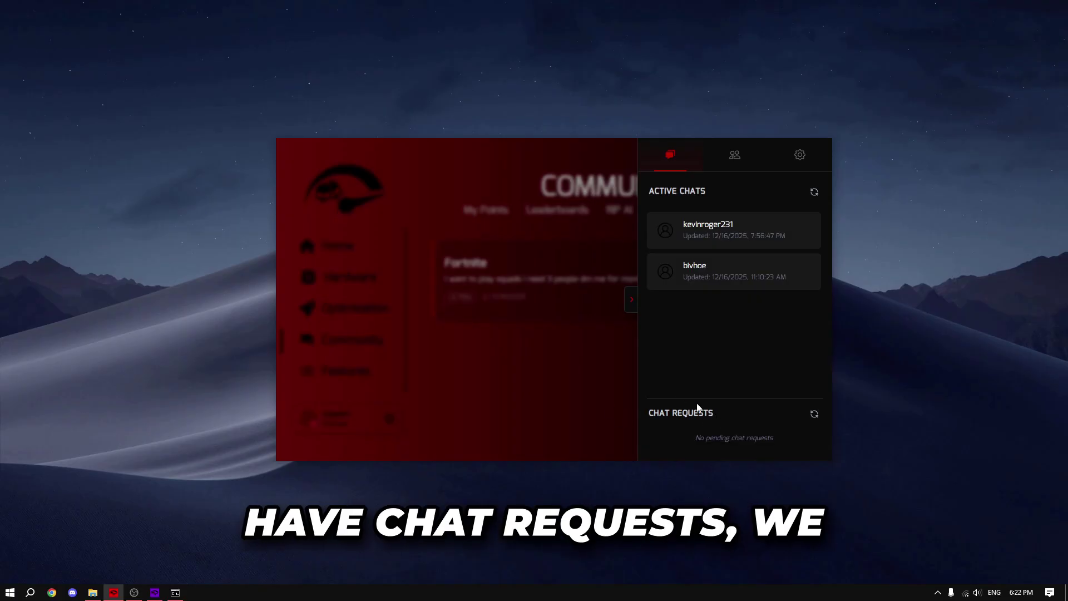
Switch between Find Friends and Active Chats, reopen the chat panel, and open the second chat.
click(734, 156)
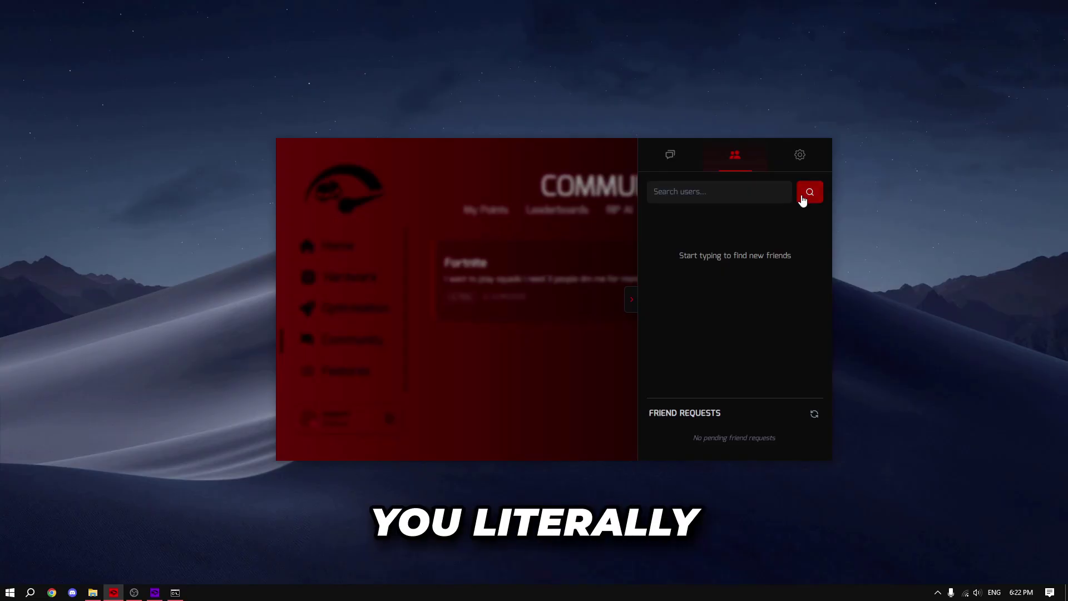
click(670, 154)
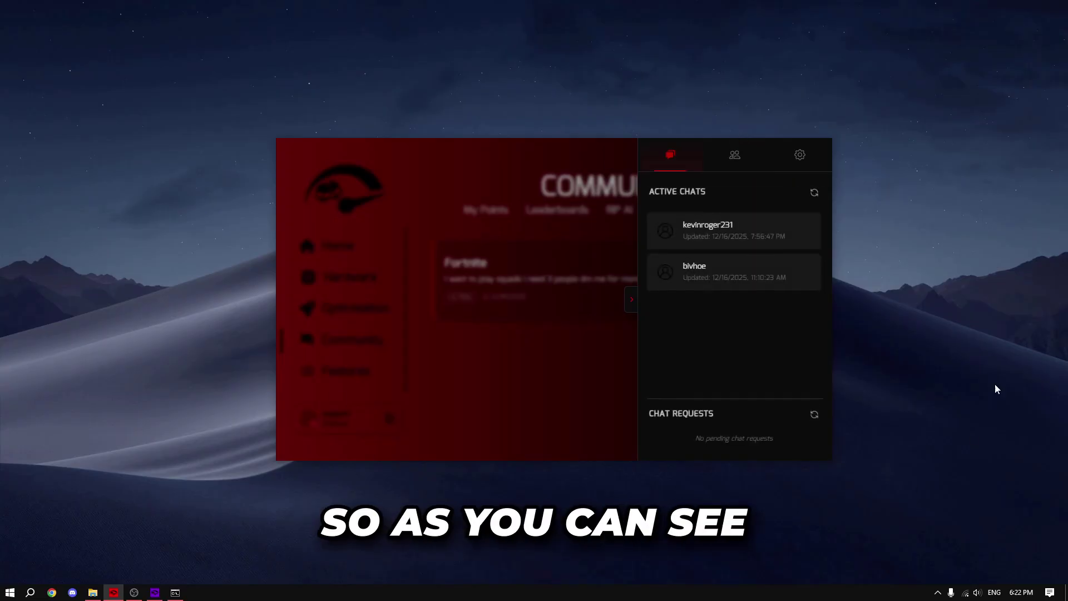
click(510, 245)
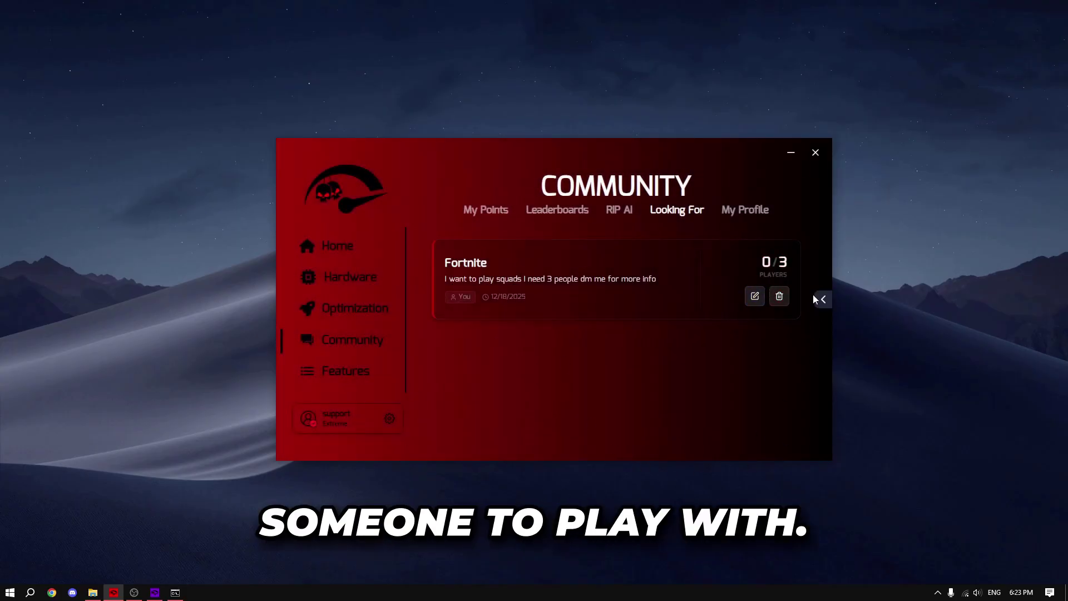
click(824, 300)
click(797, 278)
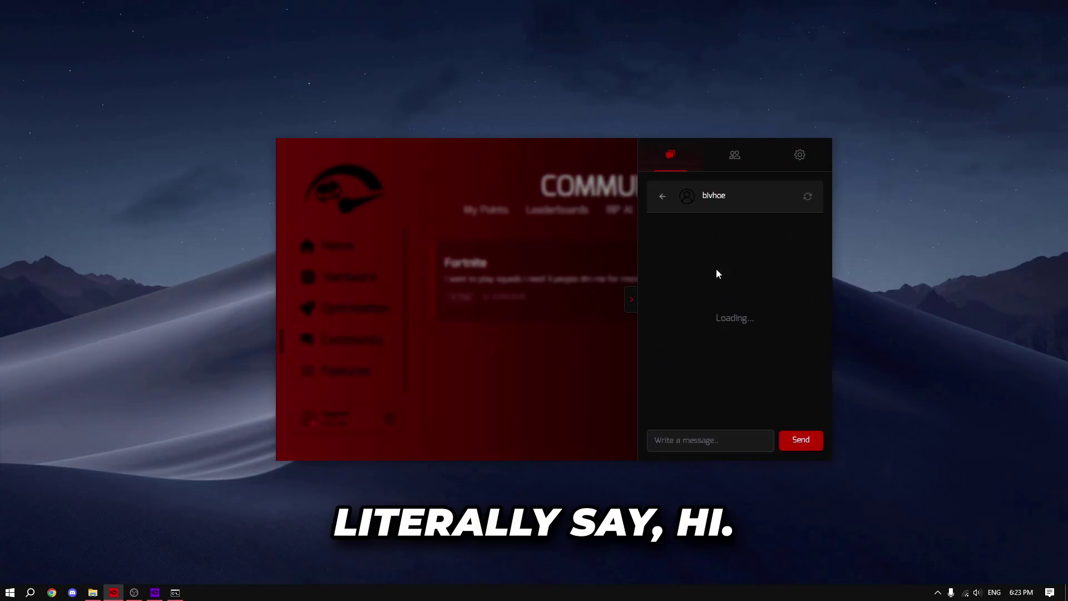
Send four 'hi' messages followed by 'whats ypur discord' to the chat partner.
click(752, 432)
text(hi)
key(Return)
text(hi)
key(Return)
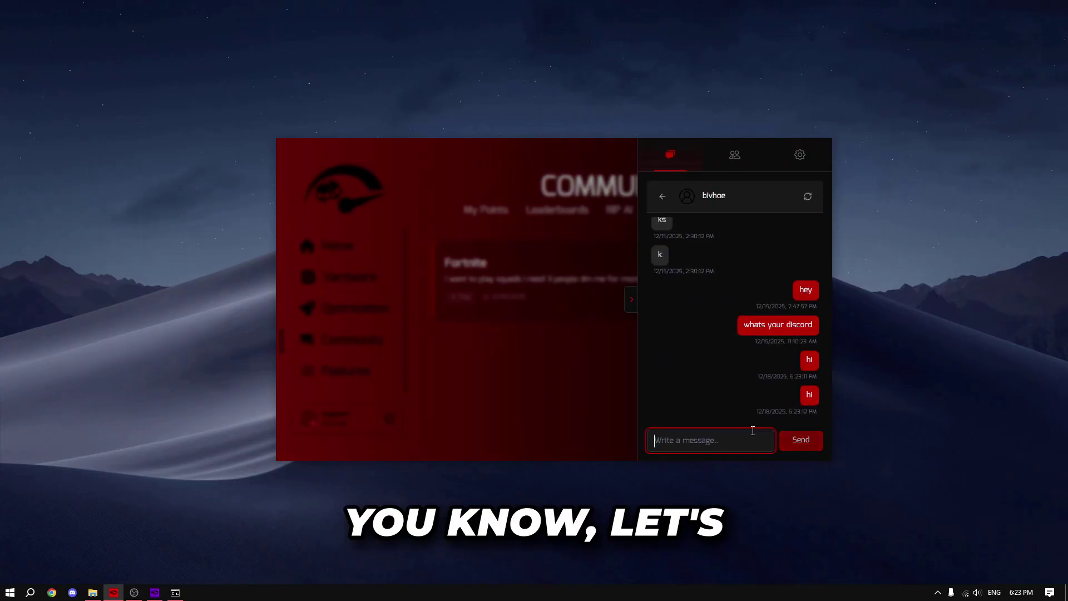
text(hi)
key(Return)
text(hi)
key(Return)
text(hi)
key(Return)
key(Return)
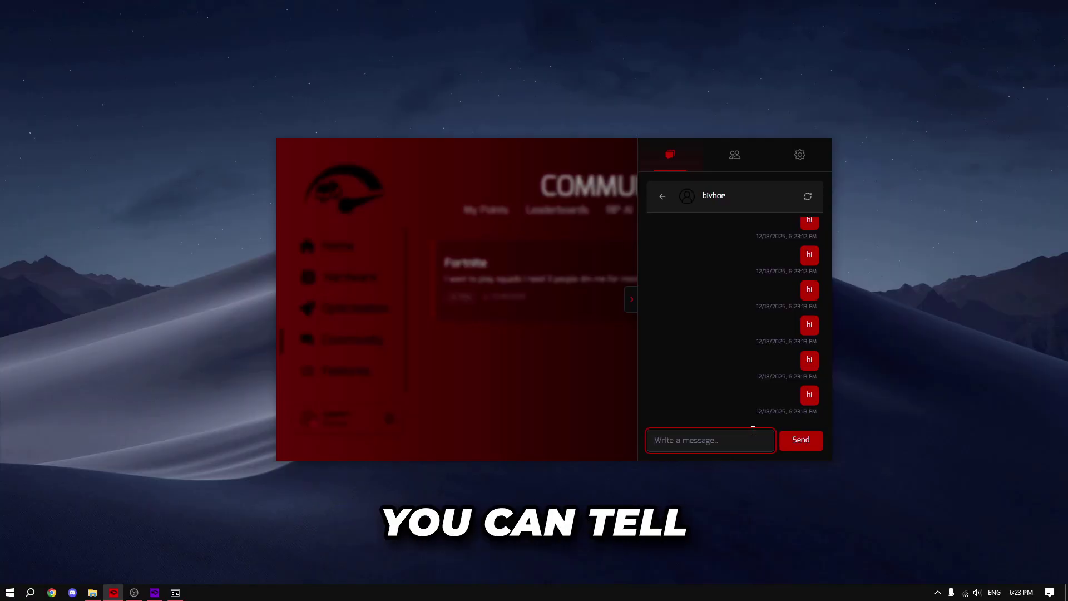
text(whats ypu)
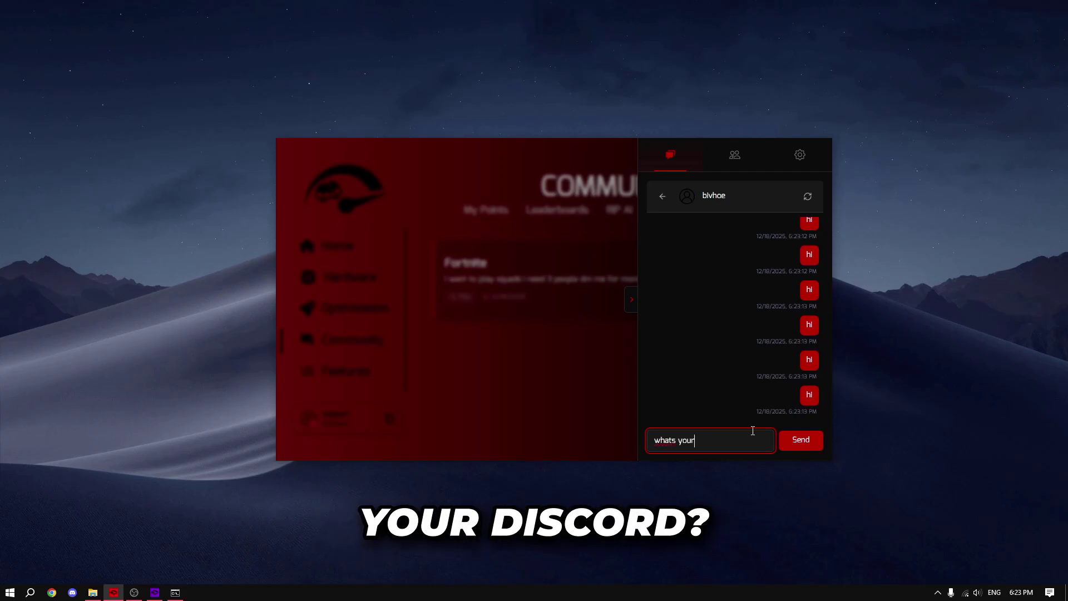
text(r discord)
key(Return)
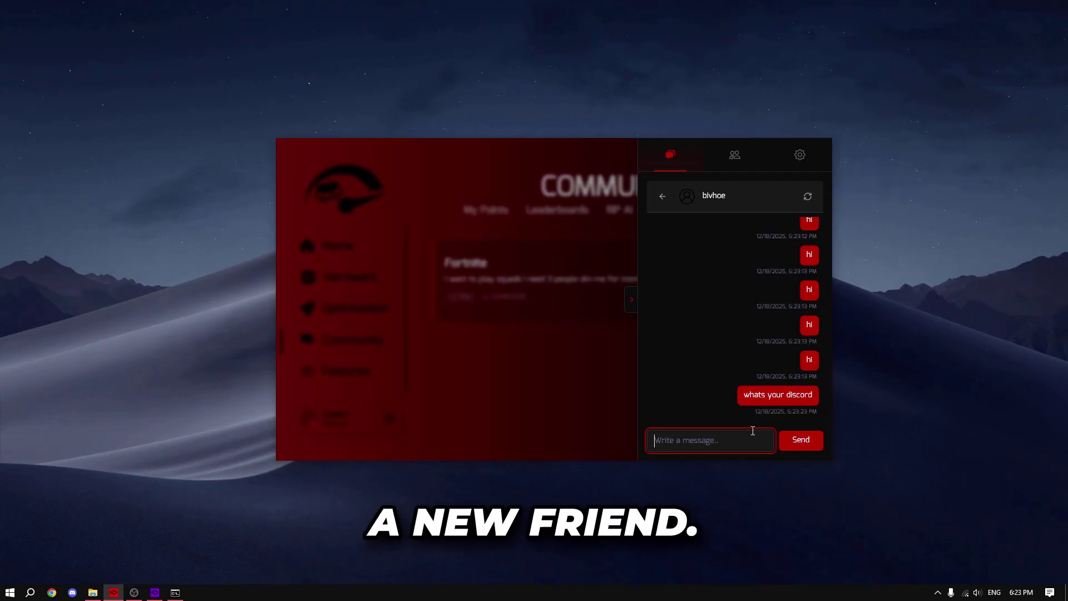
Close the chat panel, update the Fortnite post to 1/3 gathered players, then delete it.
click(661, 194)
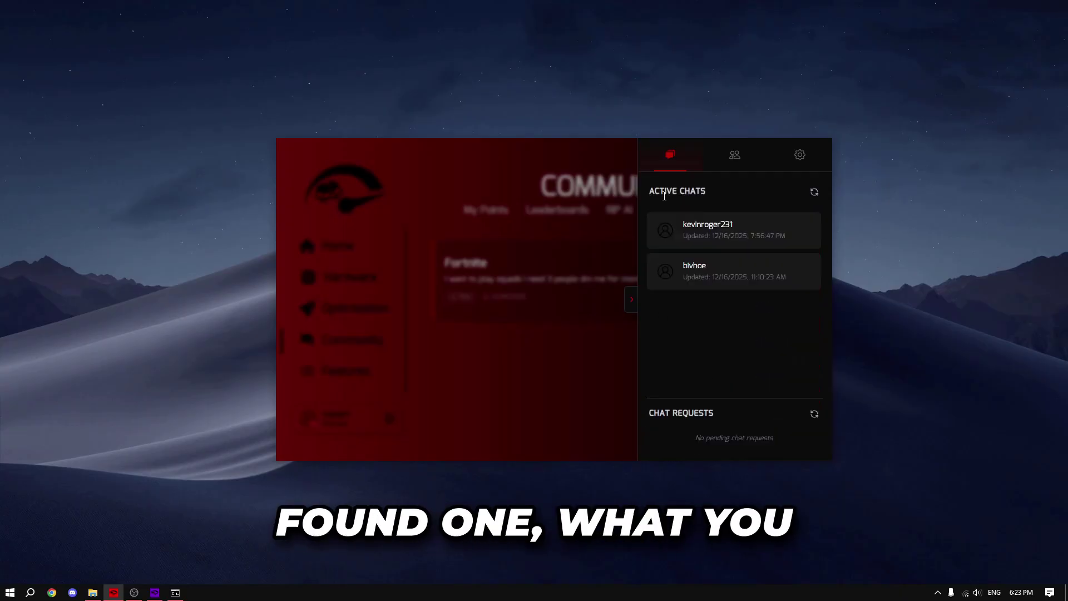
click(506, 258)
click(753, 295)
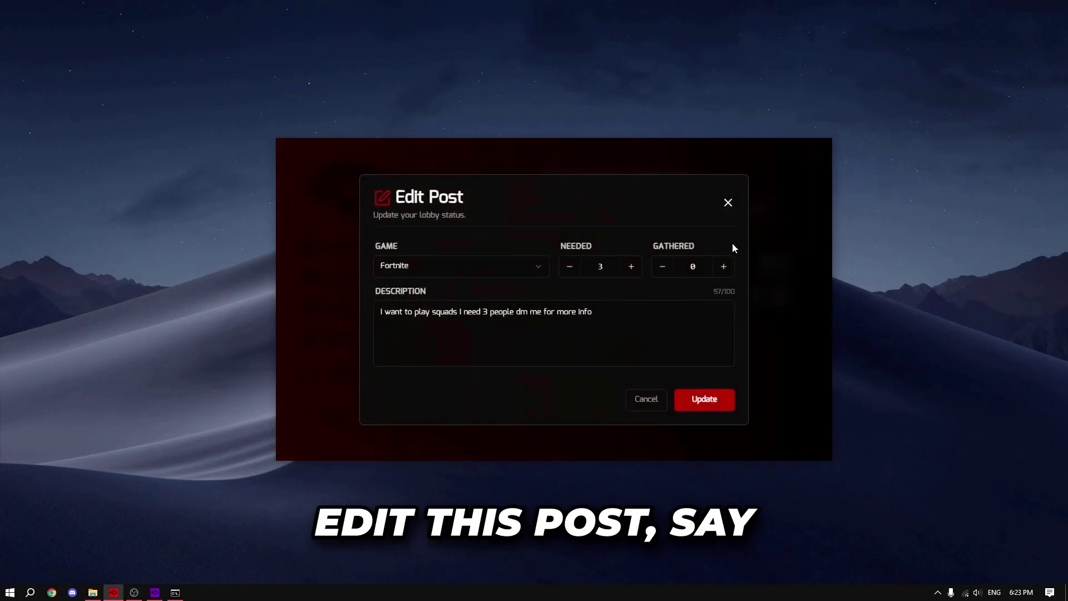
click(722, 266)
click(712, 402)
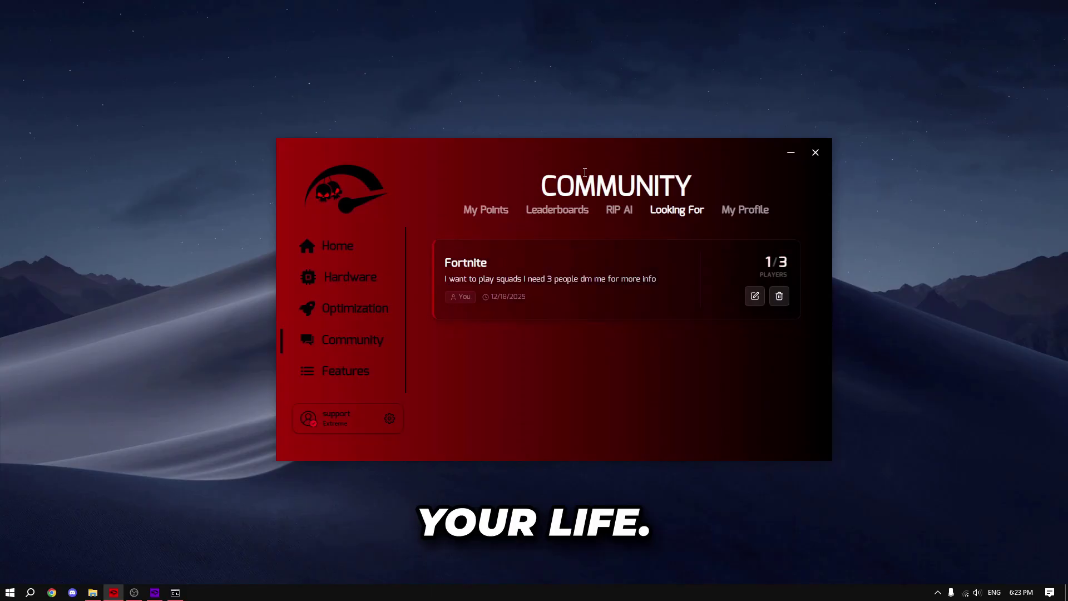
click(775, 298)
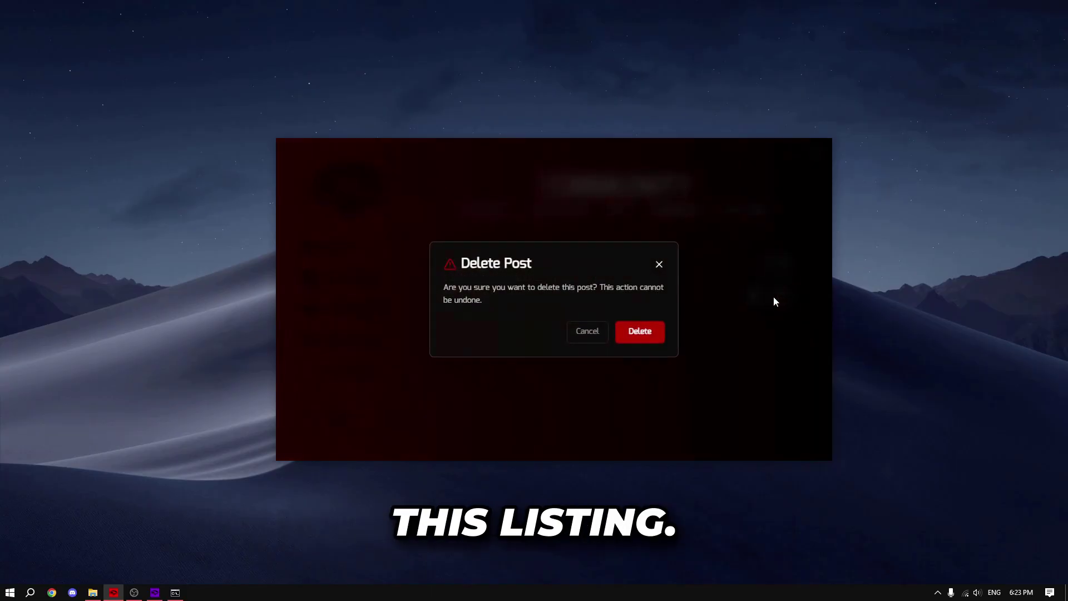
click(651, 331)
Search for new friends matching 'a' in the chat panel's Friends tab.
click(822, 304)
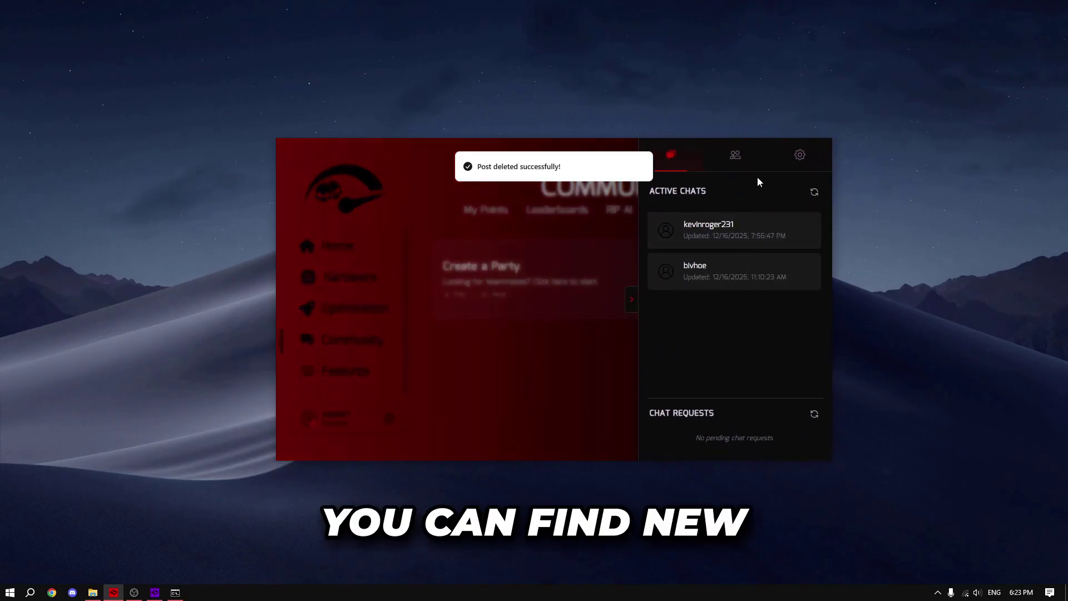
click(734, 155)
click(709, 193)
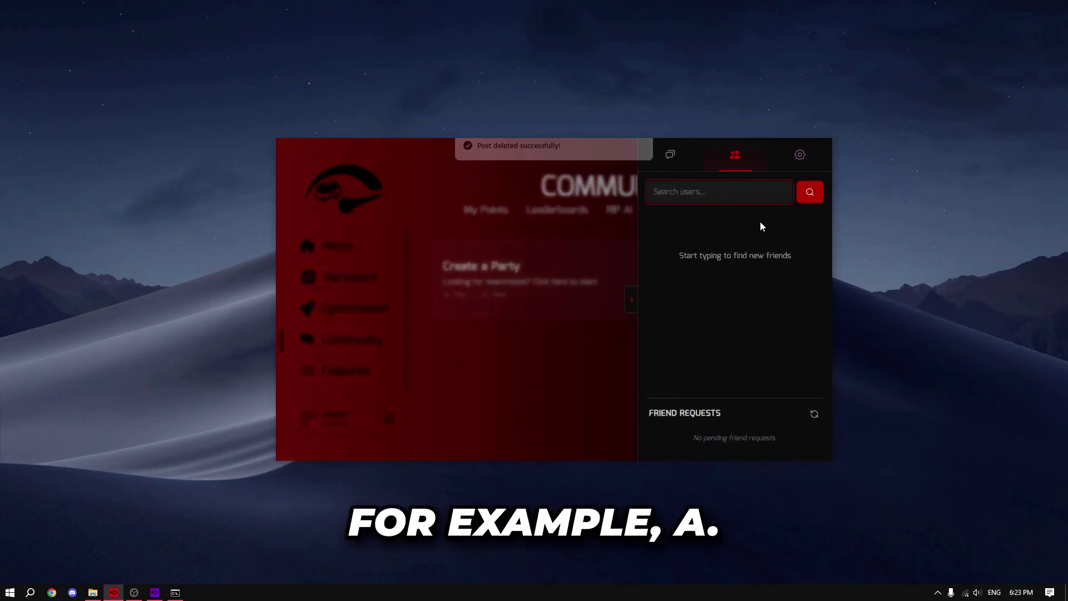
text(a)
scroll(777, 308, down, 2)
scroll(779, 299, down, 3)
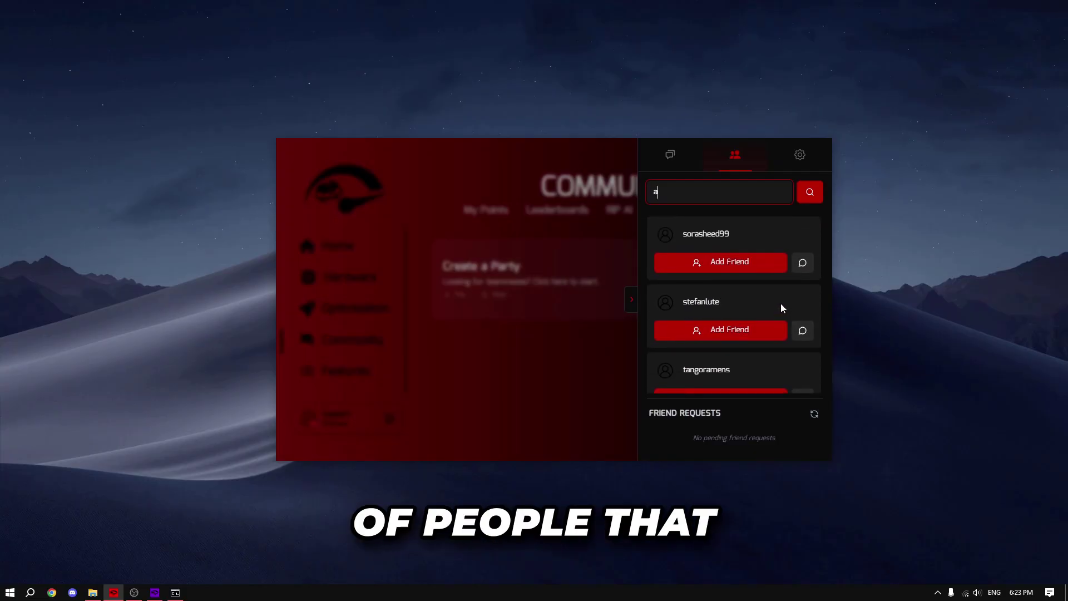
scroll(771, 269, down, 3)
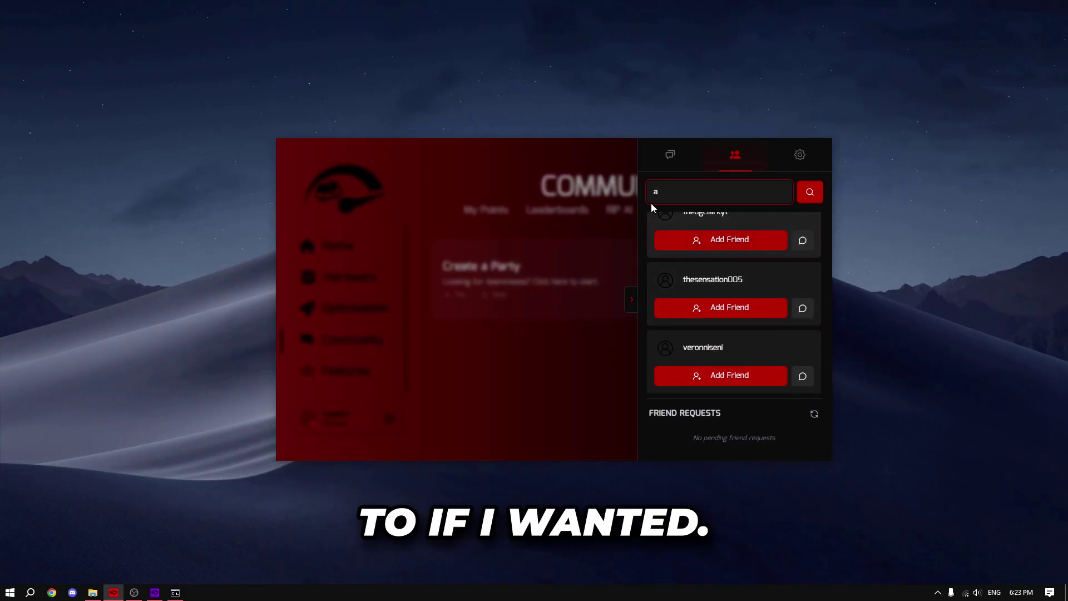
Start a chat with a found user, write 'hi', and close the chat panel.
click(802, 308)
click(714, 450)
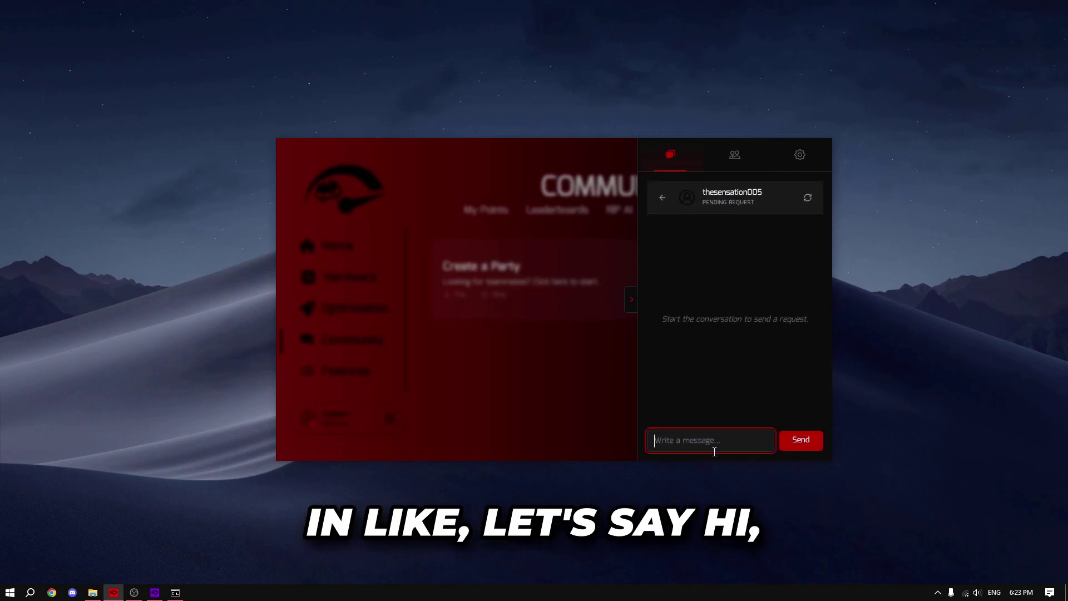
text(hi)
click(473, 348)
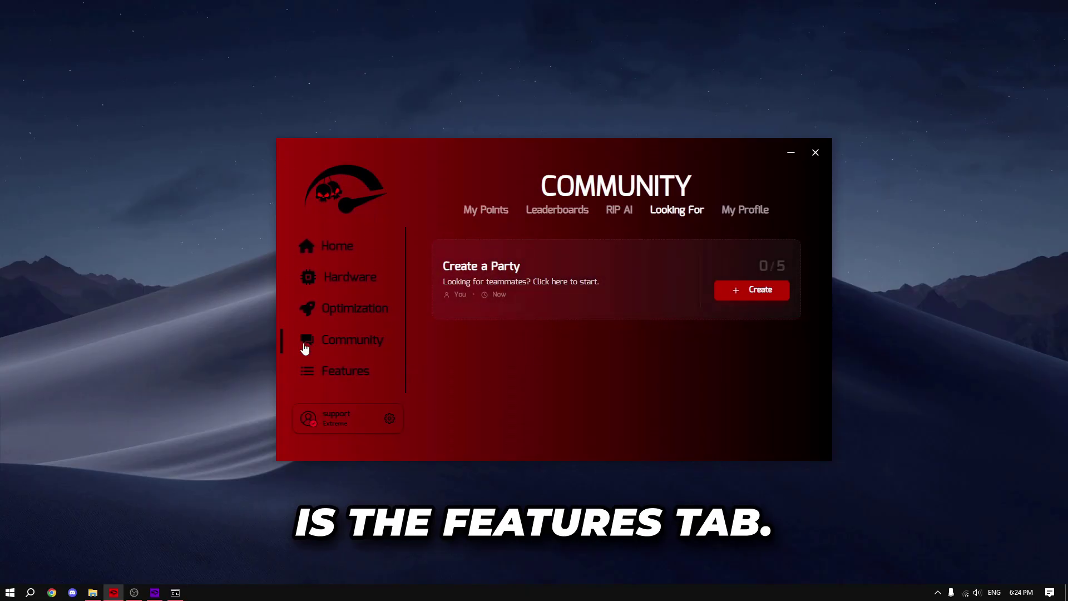
Browse the Features add-ons, then launch and stop the FPS Counter overlay.
click(334, 370)
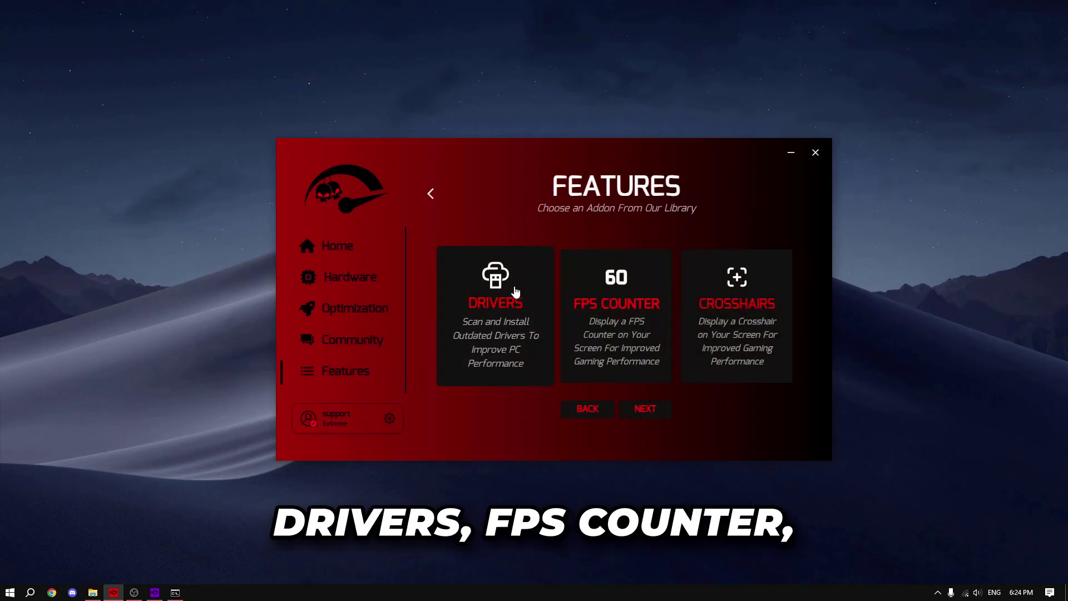
click(645, 409)
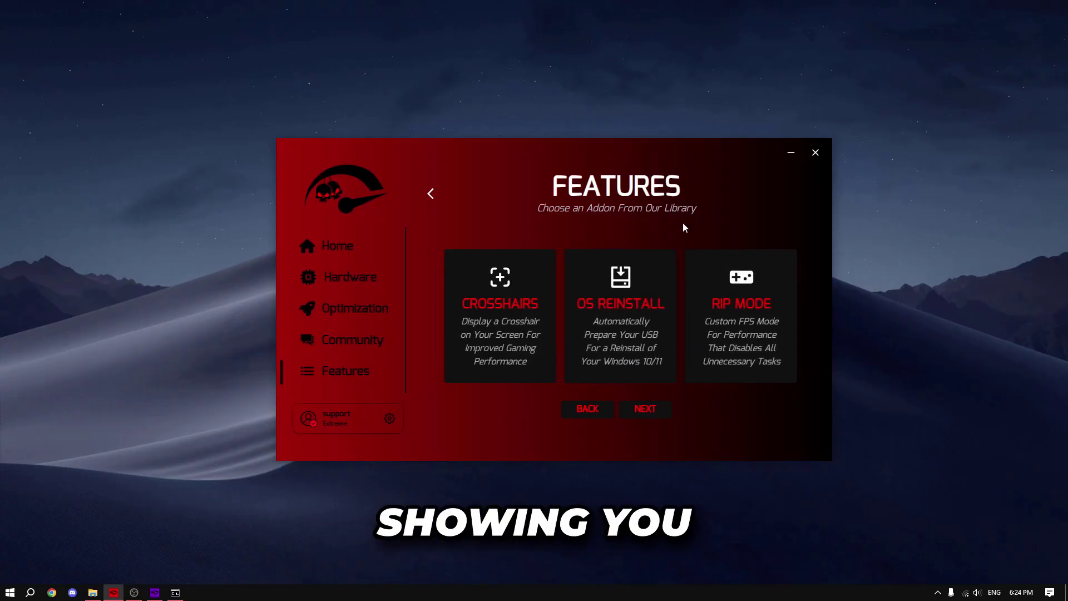
click(586, 418)
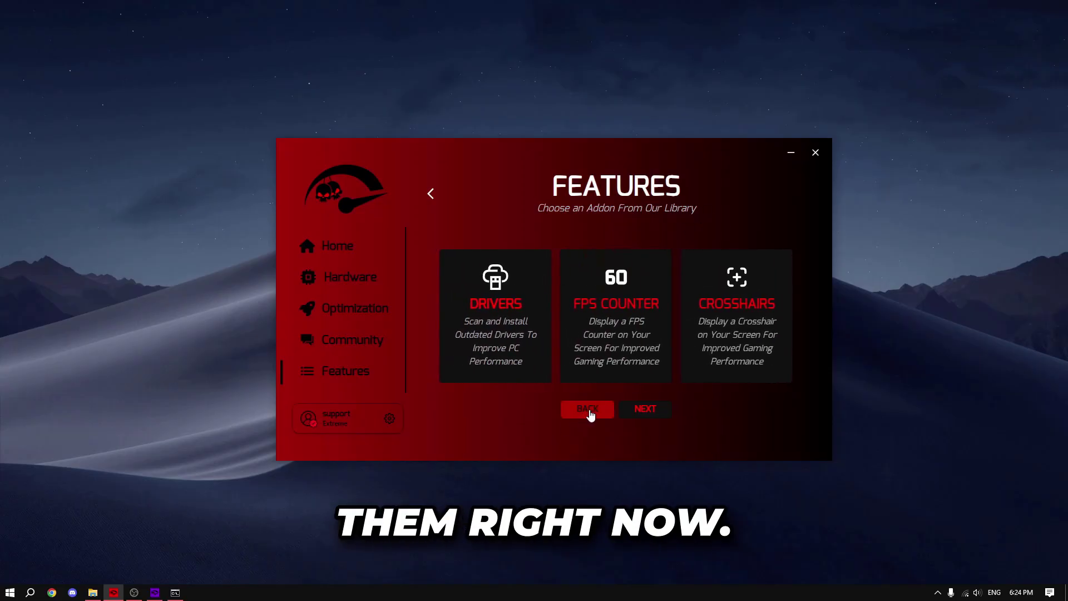
click(562, 324)
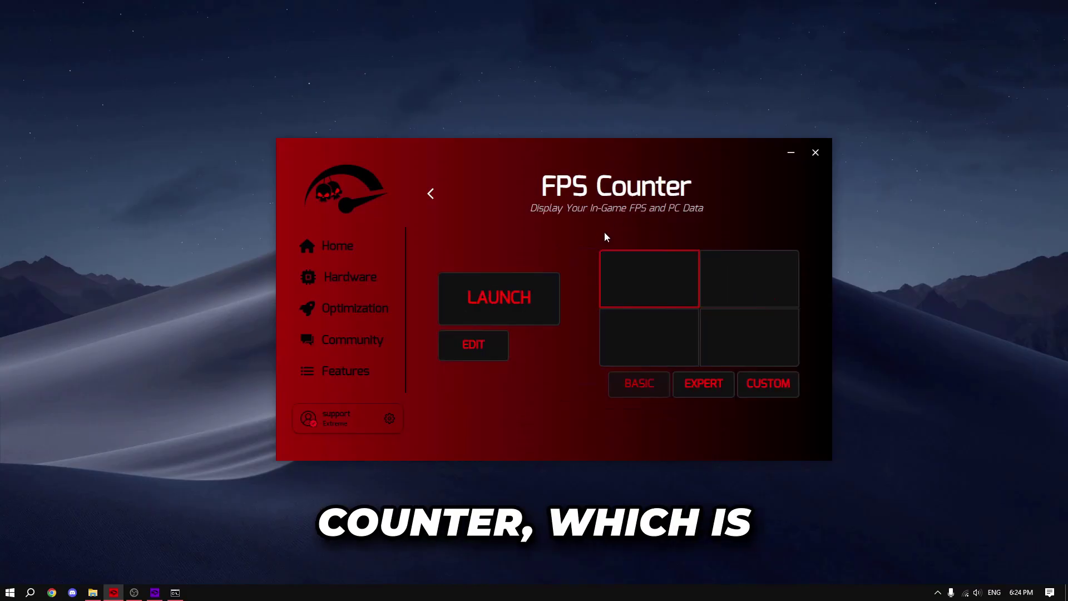
click(517, 301)
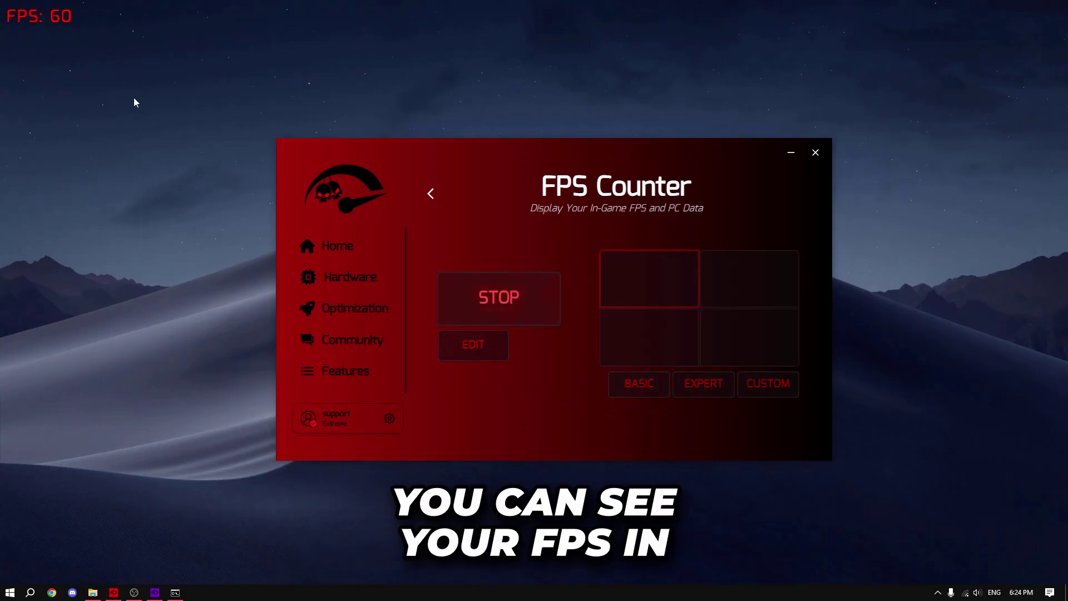
click(495, 295)
Try top-right, bottom-right and bottom-left counter positions, then open the Expert settings.
click(750, 278)
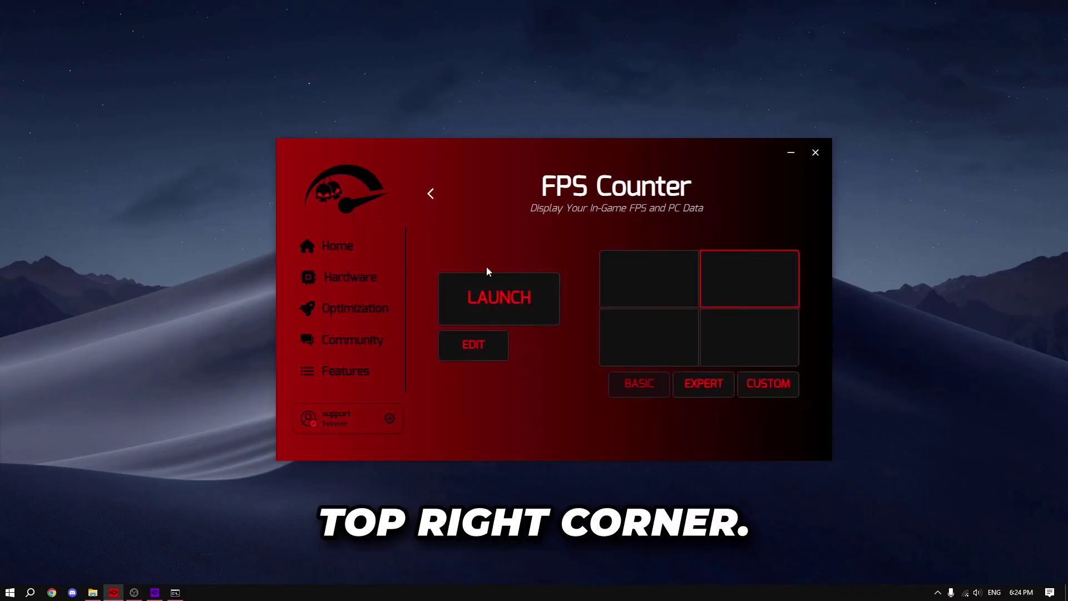
click(745, 337)
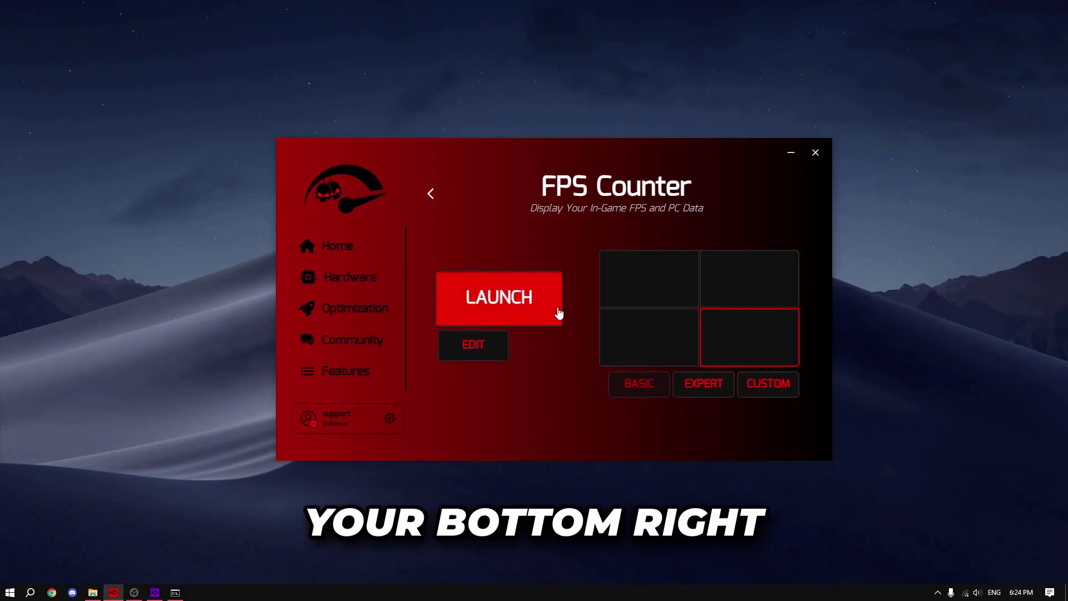
click(498, 297)
click(498, 300)
click(669, 334)
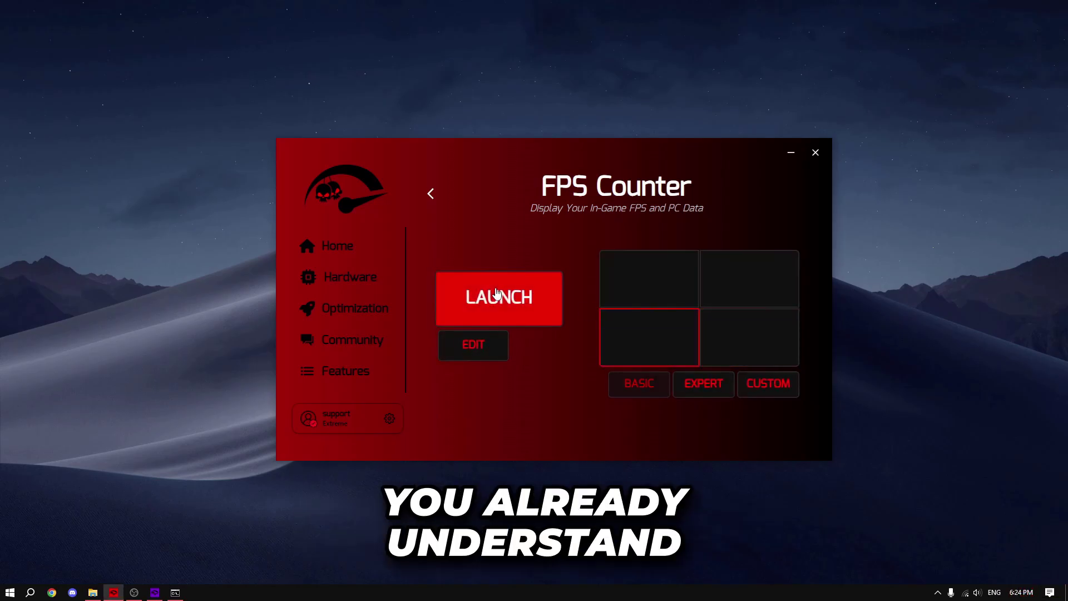
click(509, 291)
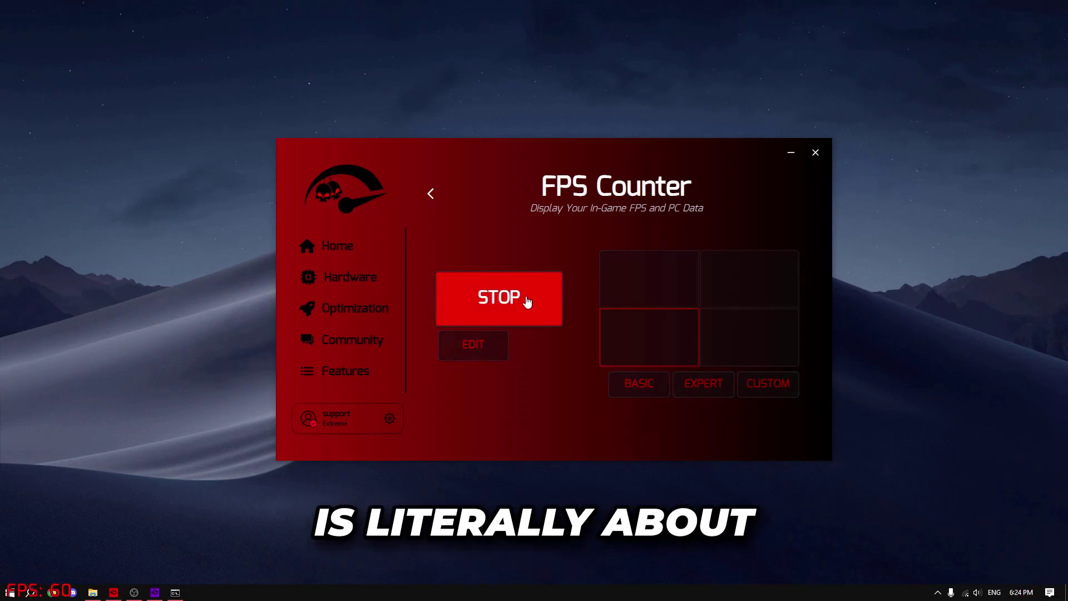
click(526, 299)
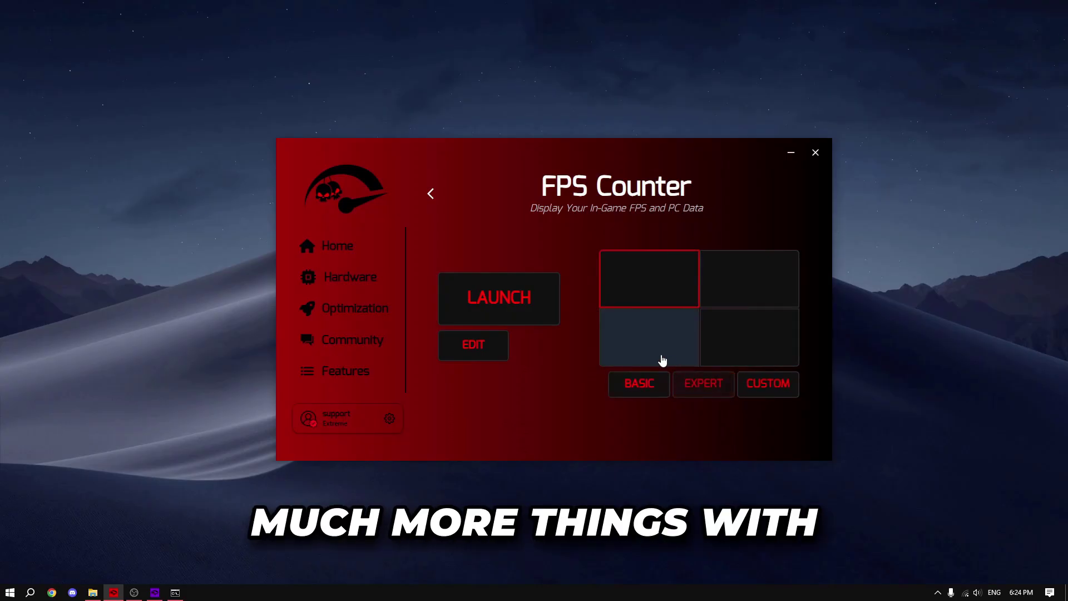
click(492, 357)
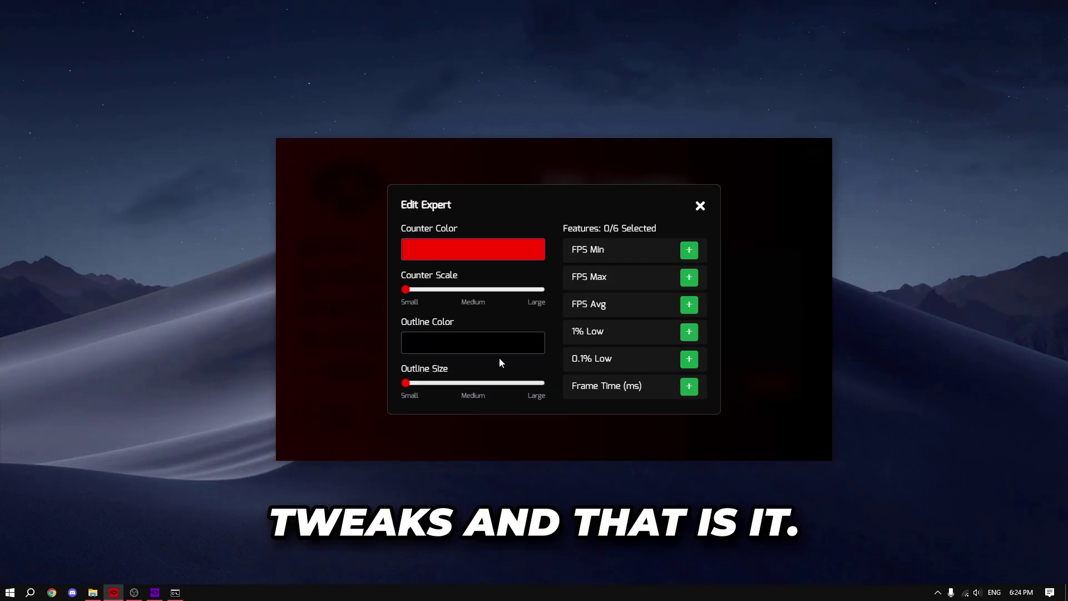
Enable FPS Min, Max, Avg, 1% Low, 0.1% Low and Frame Time expert statistics.
click(689, 250)
click(690, 278)
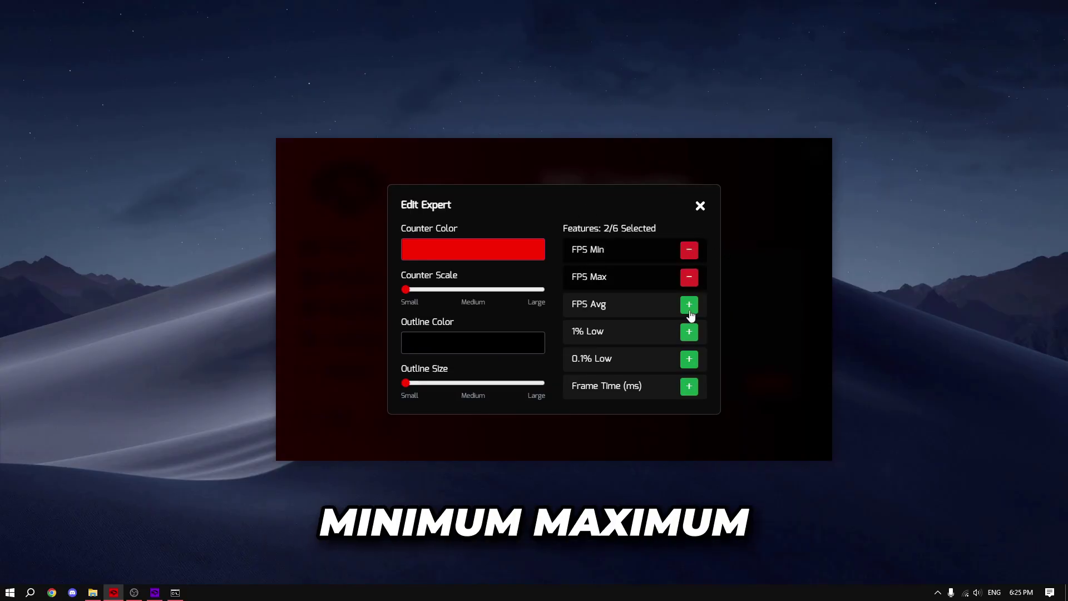
click(689, 306)
click(687, 335)
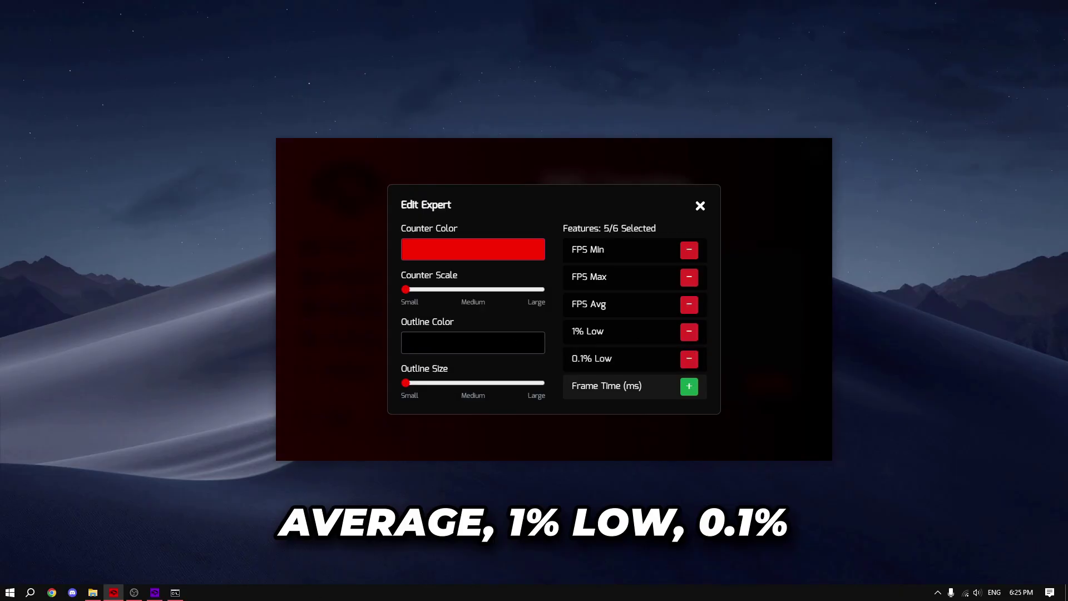
click(689, 359)
click(689, 387)
click(700, 205)
Test the overlay with all expert statistics, stop it, and open the Custom settings.
key(Return)
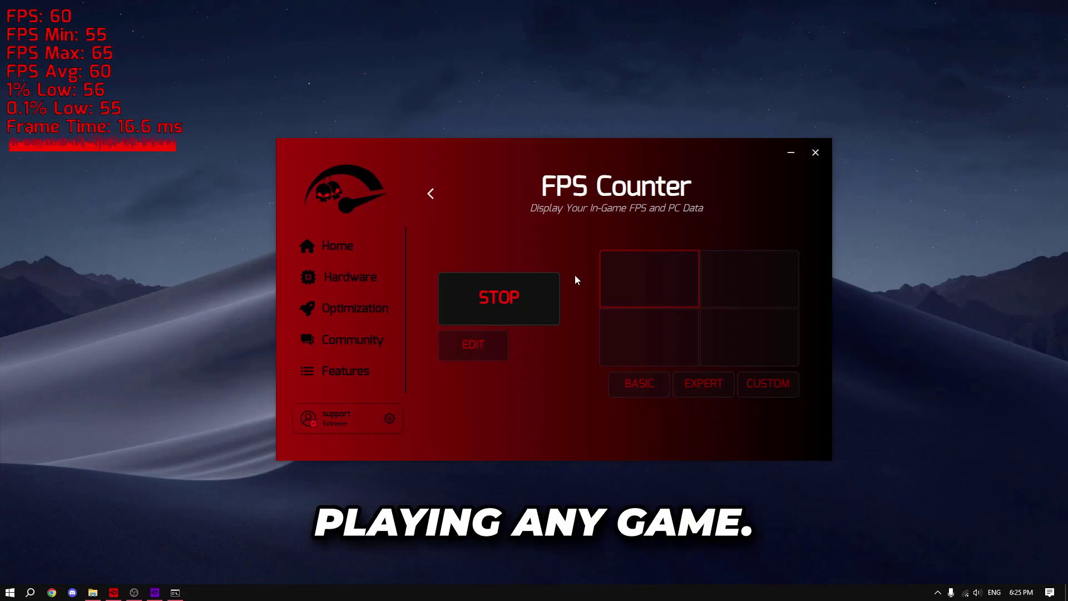
click(489, 322)
click(504, 345)
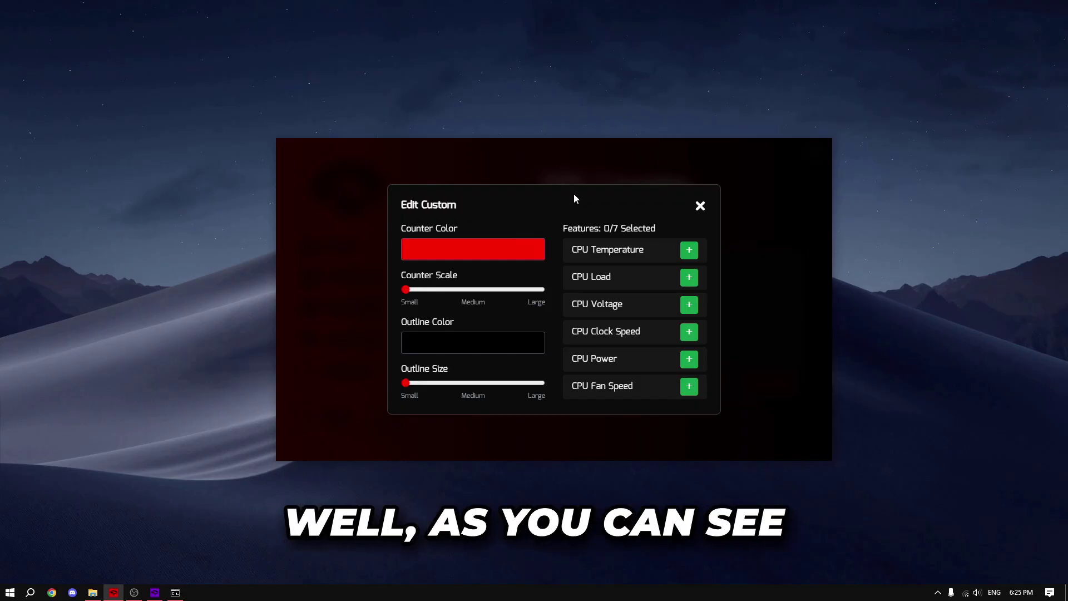
Add CPU Load, CPU Voltage, CPU Clock Speed, RAM Used, GPU Fan Speed and GPU Power.
click(689, 276)
click(689, 304)
click(689, 331)
scroll(672, 285, down, 2)
scroll(676, 289, down, 3)
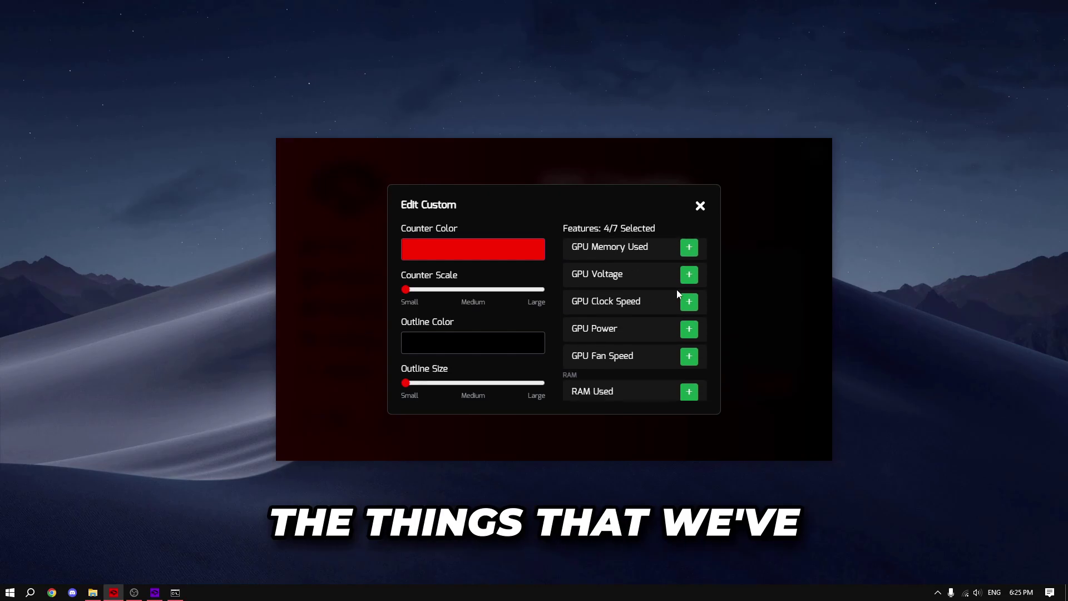
scroll(676, 289, down, 2)
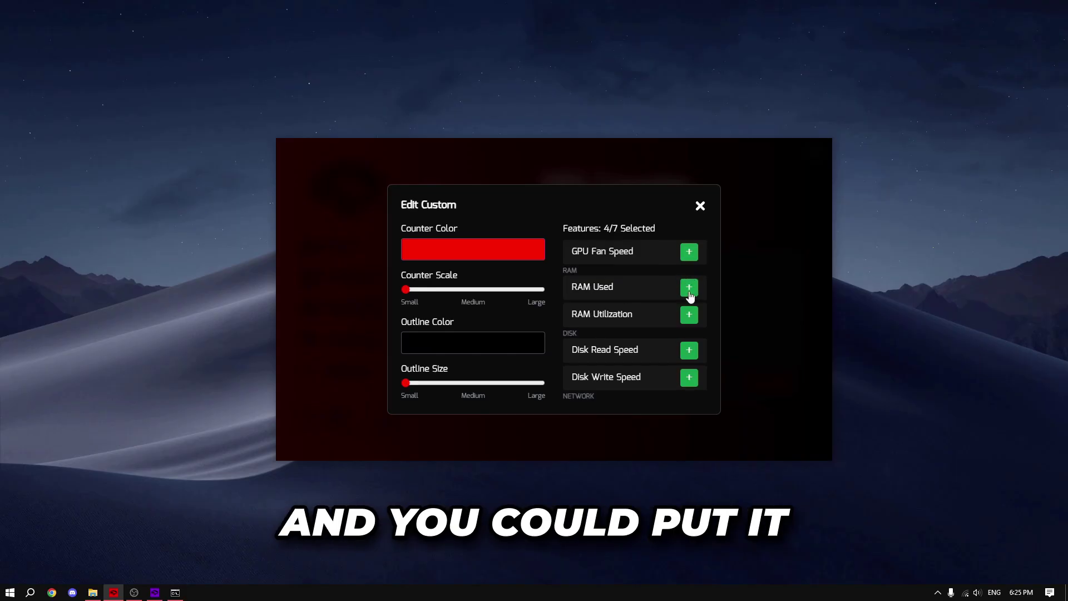
click(687, 287)
click(689, 253)
scroll(689, 278, up, 2)
click(689, 279)
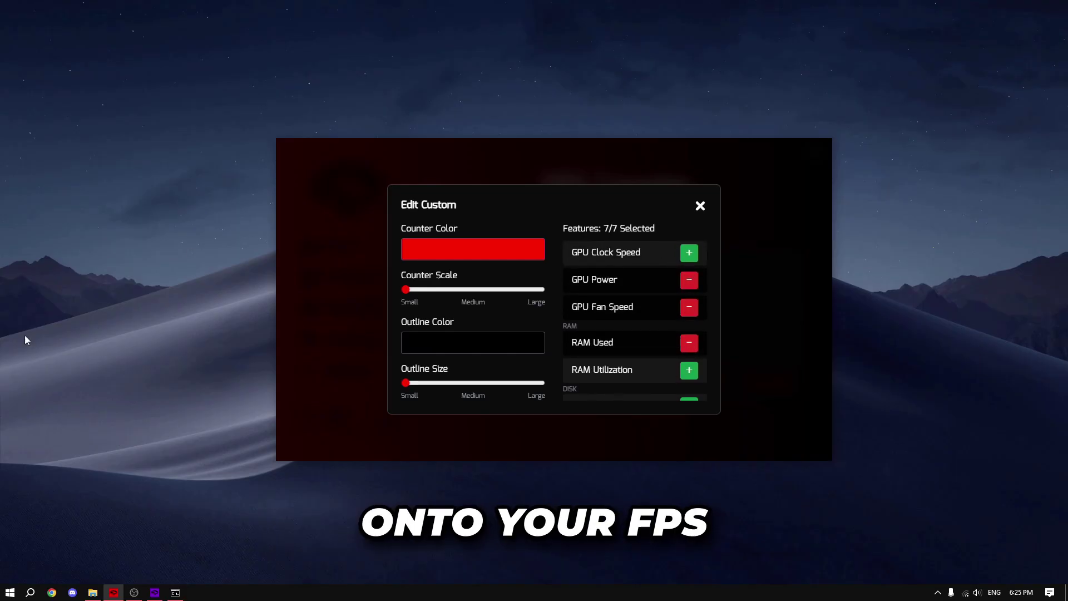
Set the counter colour to blue, scale to Large and outline size to Medium.
click(535, 255)
click(471, 374)
drag(472, 376, 484, 373)
click(552, 214)
click(473, 349)
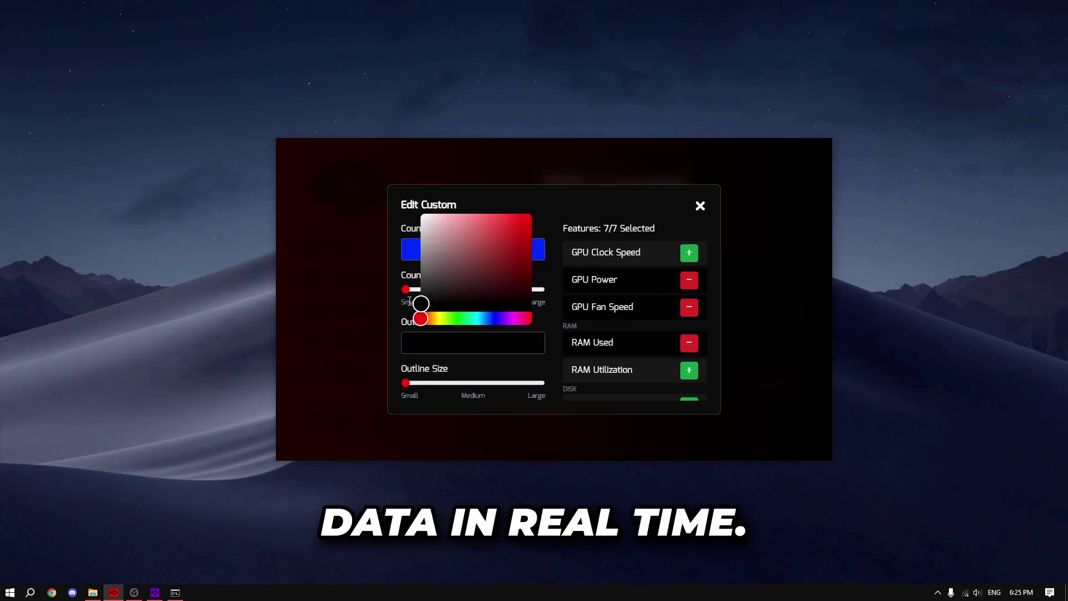
drag(409, 289, 541, 289)
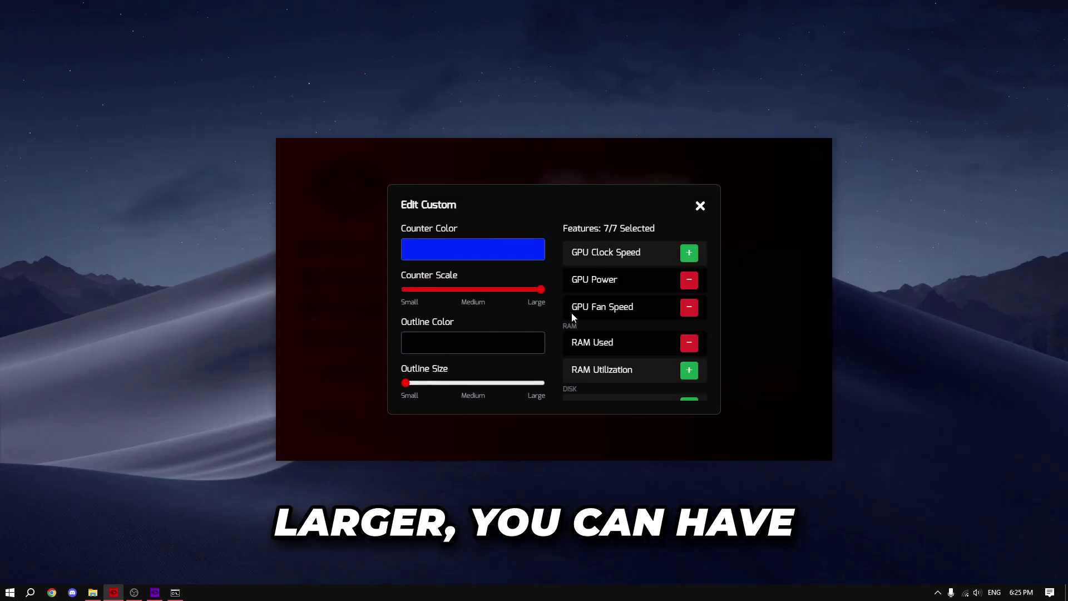
click(473, 382)
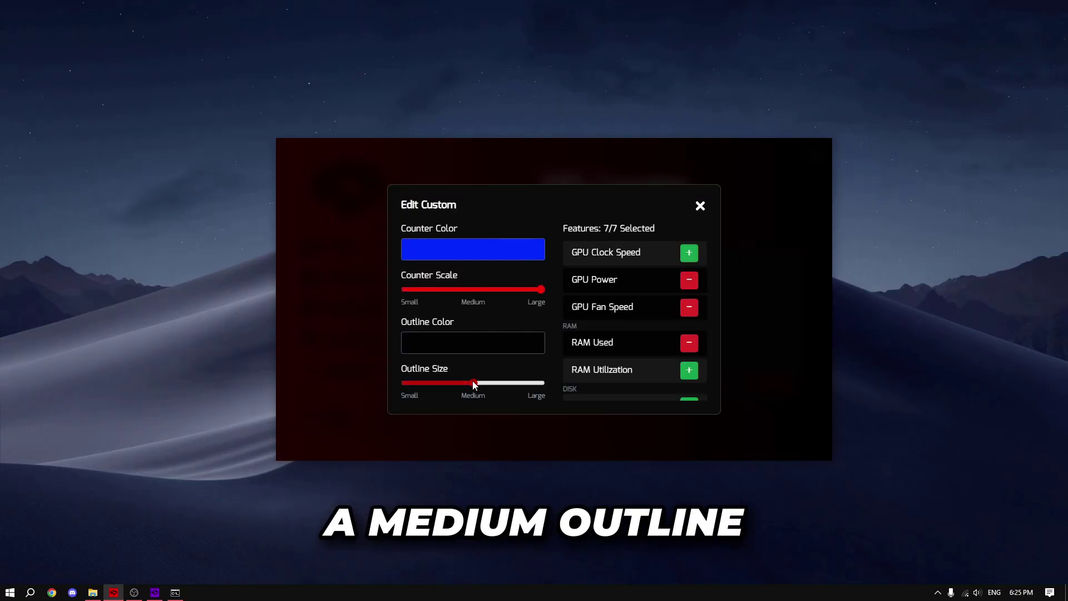
click(699, 207)
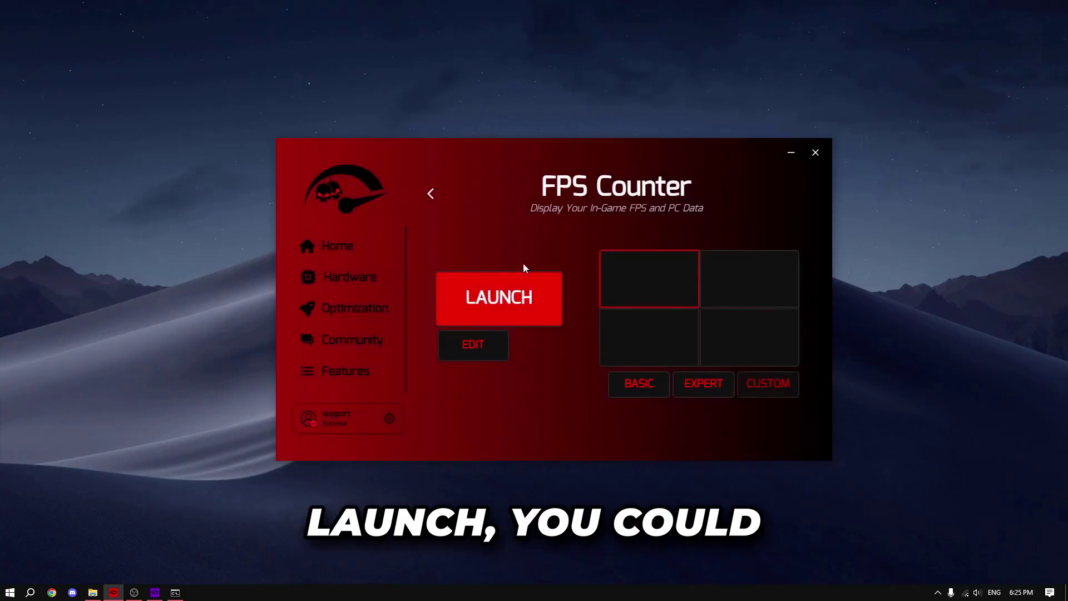
Launch the blue custom FPS overlay and nudge its window slightly lower-right.
click(503, 295)
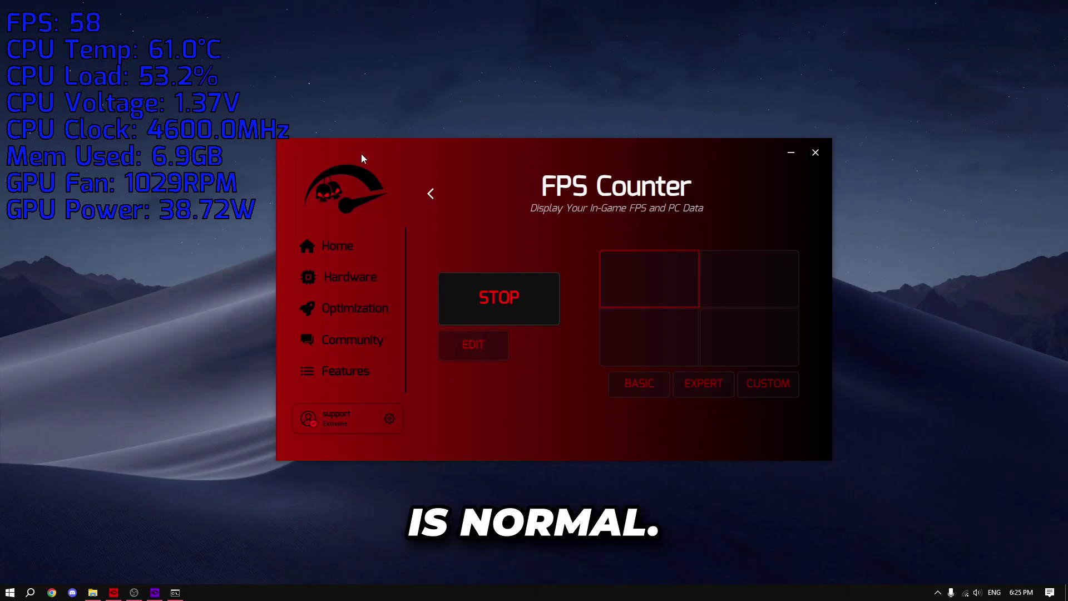
mouse_move(361, 157)
mouse_down()
mouse_move(90, 27)
mouse_move(172, 138)
mouse_move(460, 181)
mouse_move(418, 177)
mouse_move(31, 16)
mouse_move(400, 135)
mouse_move(369, 164)
mouse_up()
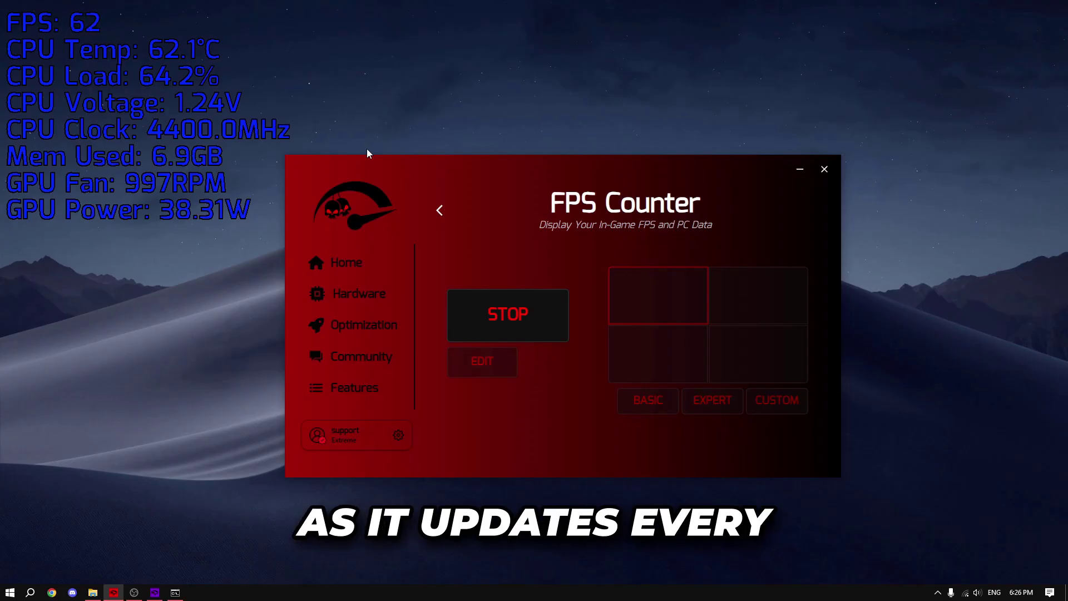
Open the Crosshairs feature from the library and move its window toward the upper left.
click(438, 210)
click(771, 338)
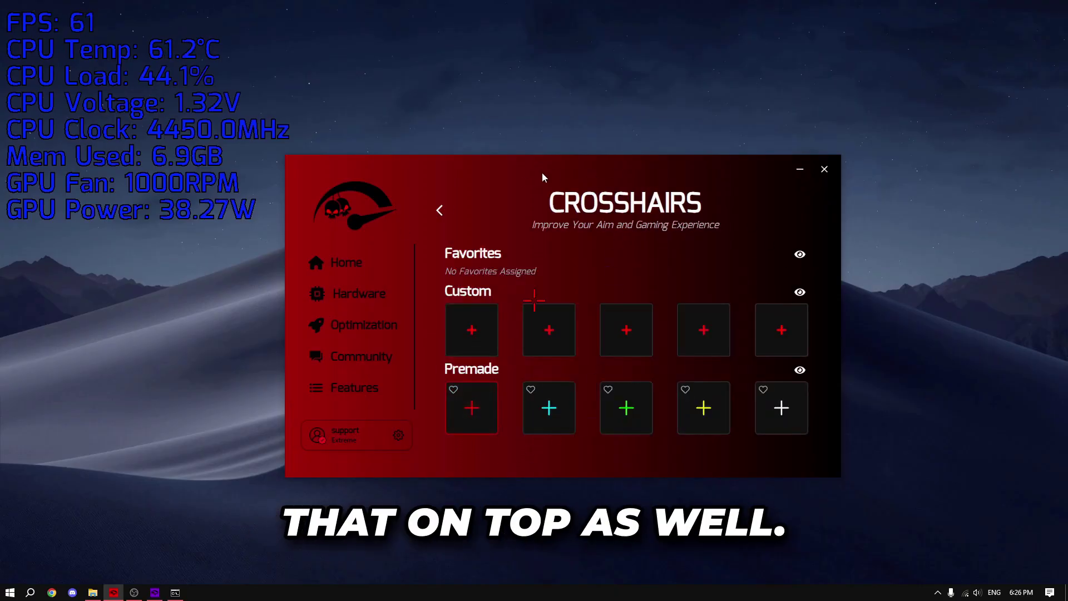
drag(542, 173, 564, 154)
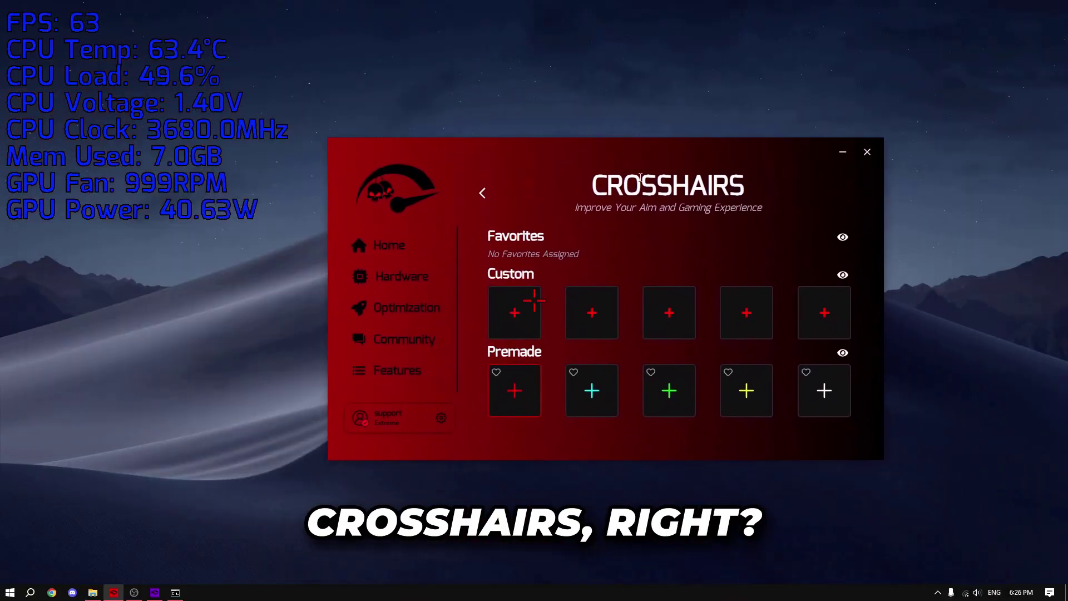
click(483, 194)
Create a blue custom crosshair named 'Idiot12345' with 153px-wide lines.
click(676, 284)
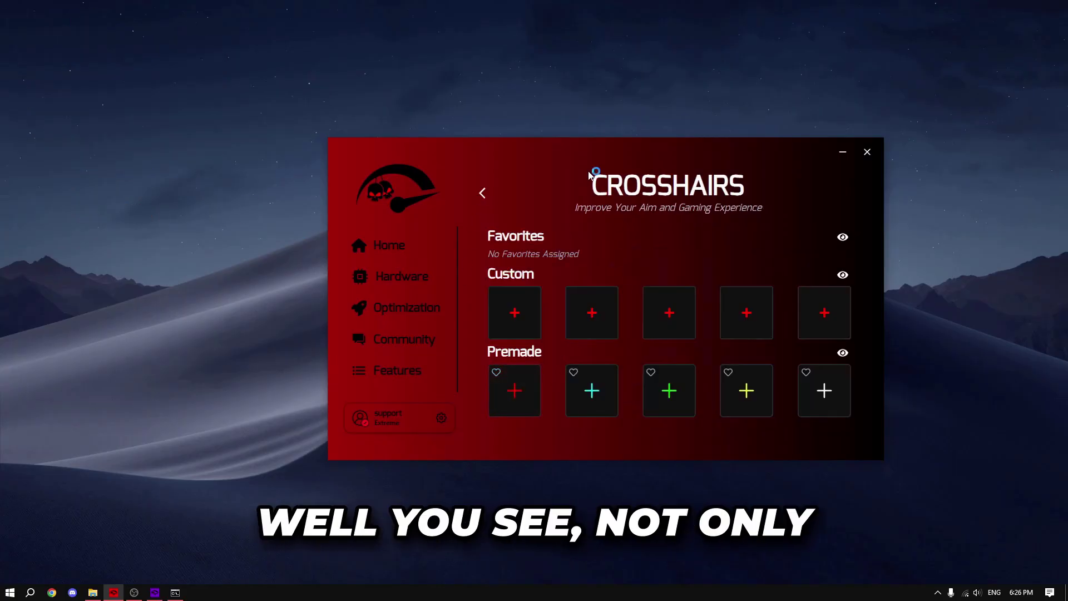
drag(589, 175, 520, 159)
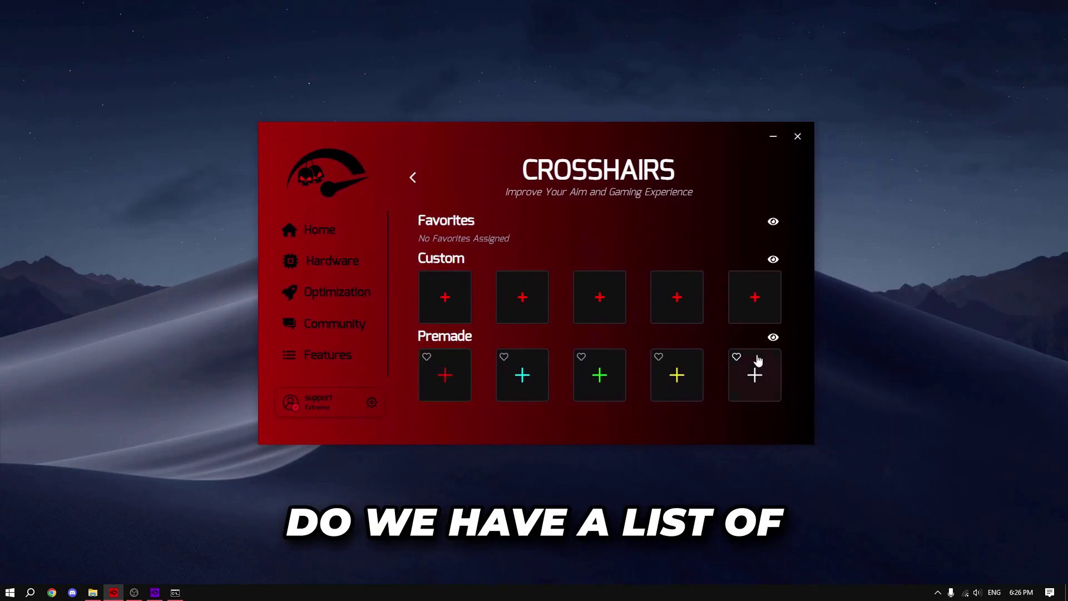
scroll(625, 337, down, 3)
scroll(626, 333, up, 3)
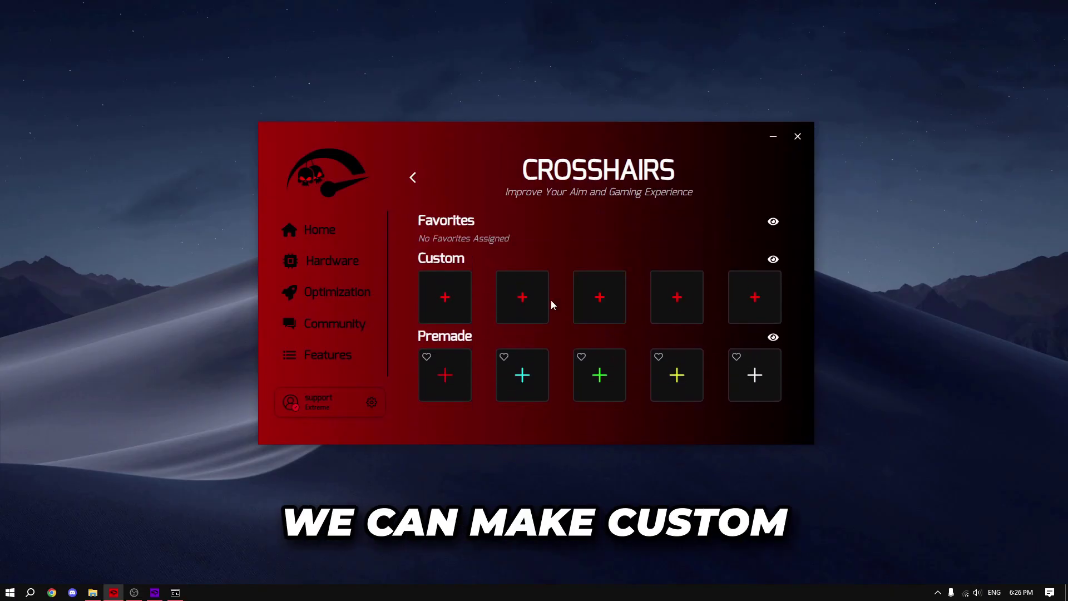
click(461, 303)
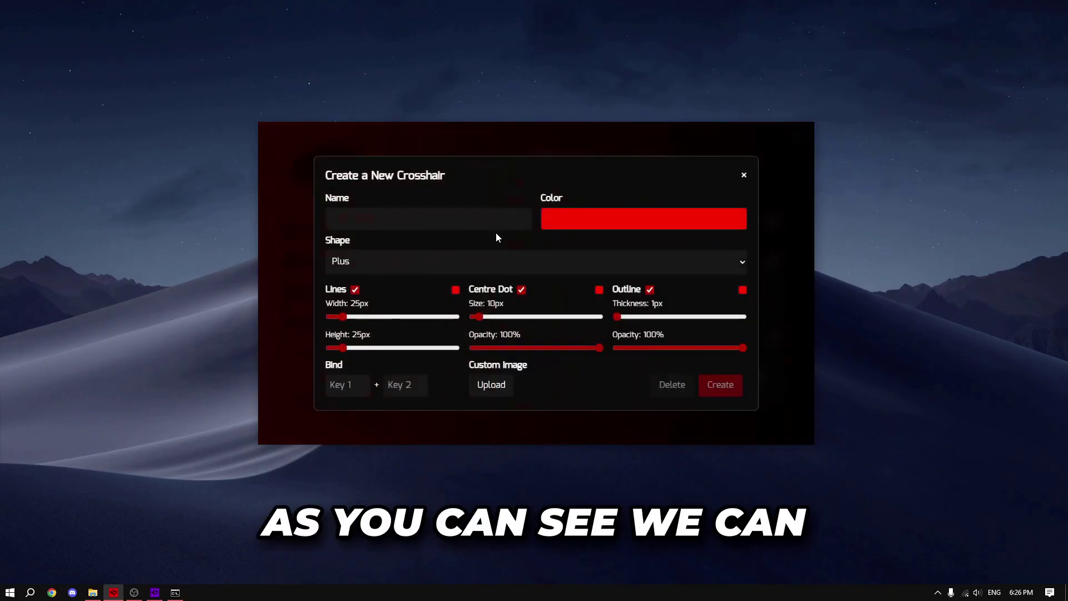
text(Idiot)
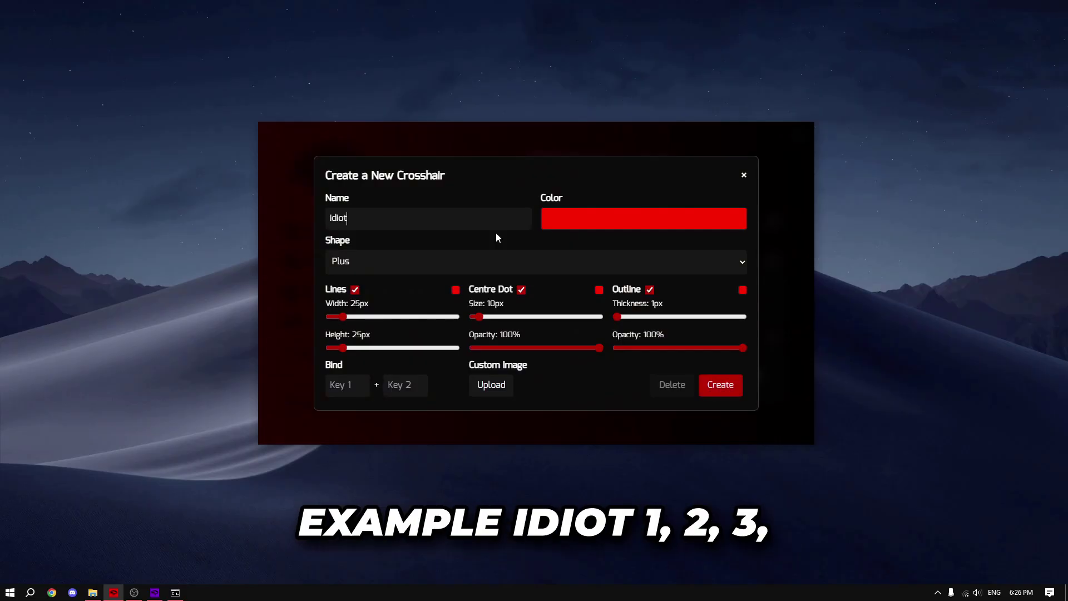
text(12345)
click(641, 217)
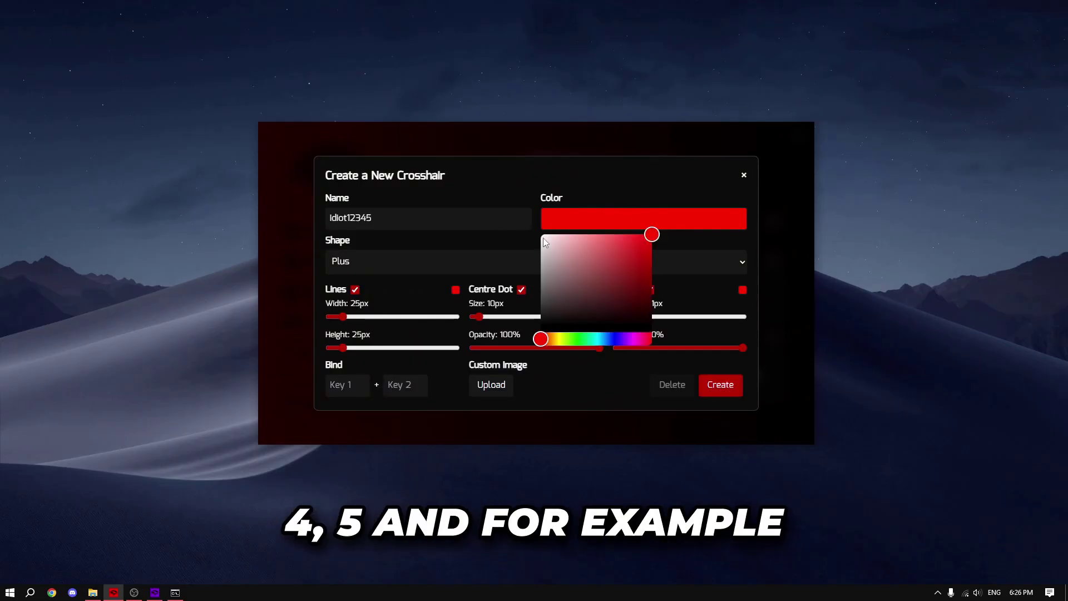
click(608, 339)
drag(343, 317, 424, 317)
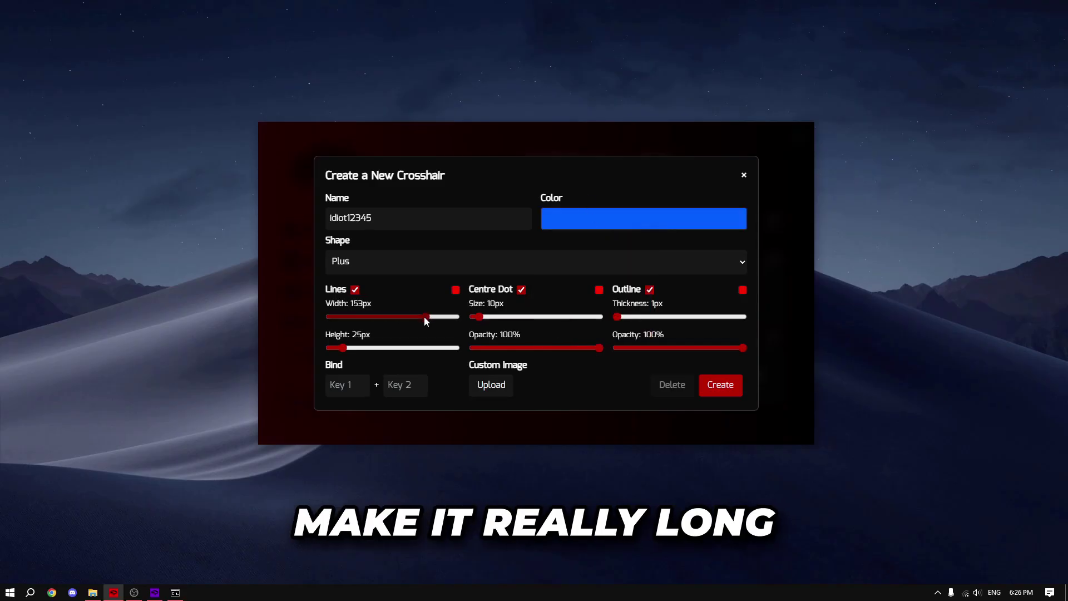
drag(343, 347, 385, 350)
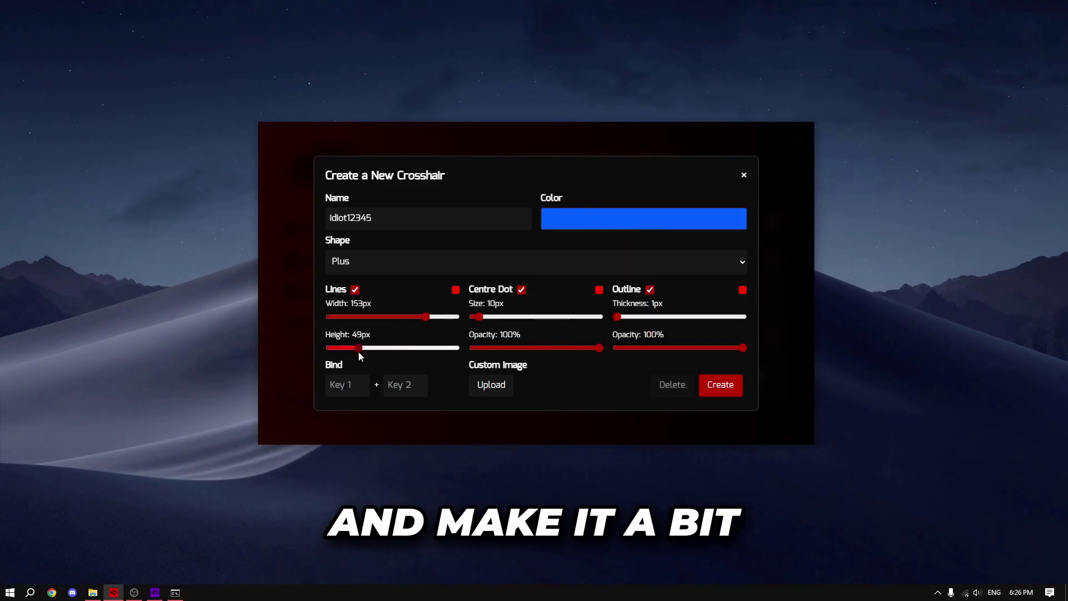
click(455, 289)
click(720, 384)
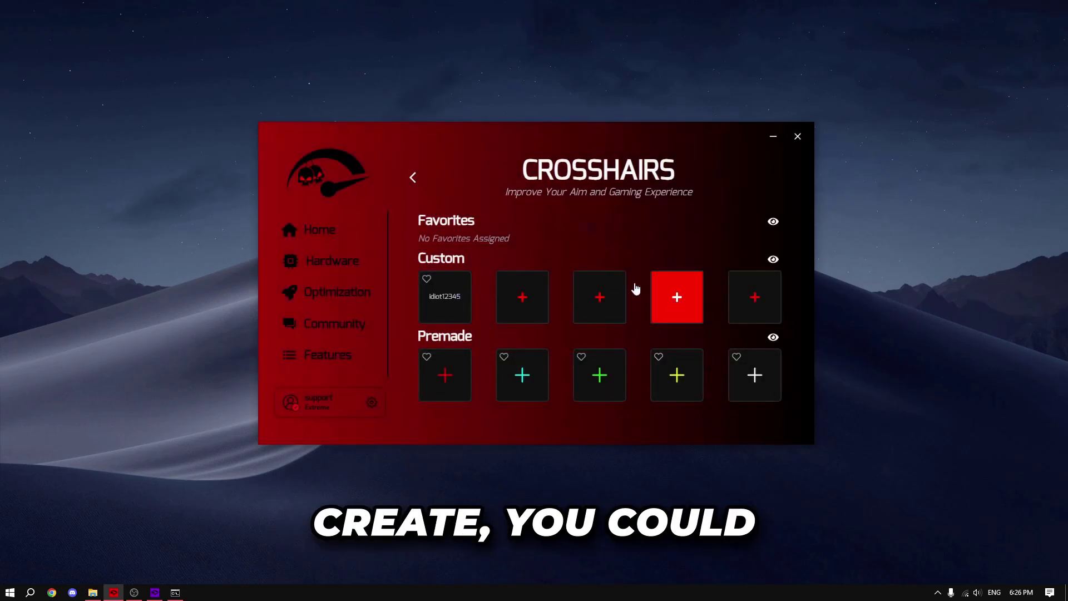
Display Idiot12345, then change it to an X shape without centre dot or outline.
click(445, 300)
drag(484, 146, 514, 181)
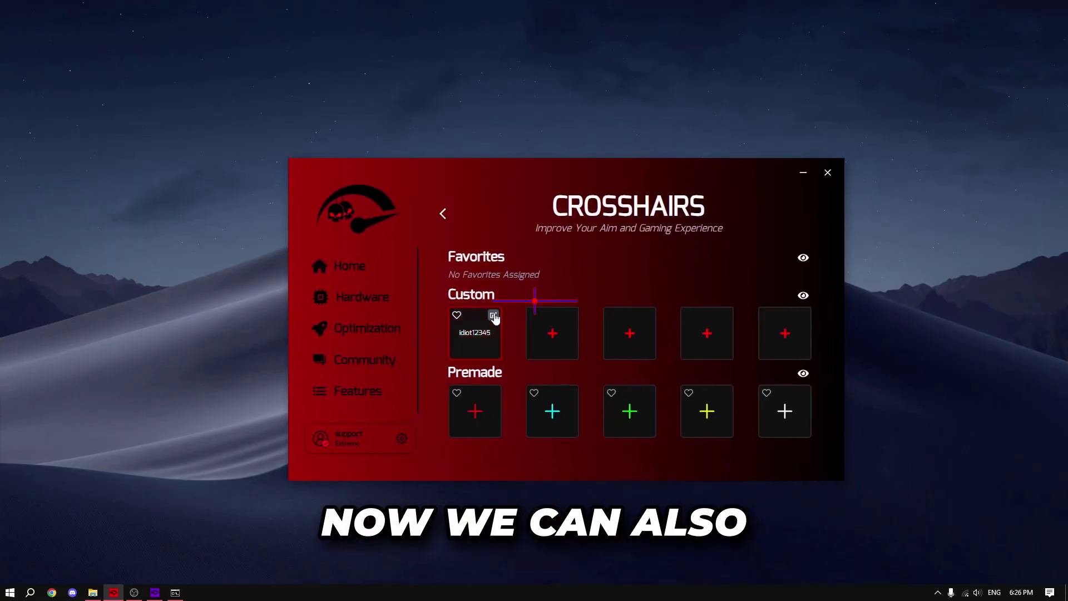
click(494, 316)
click(551, 327)
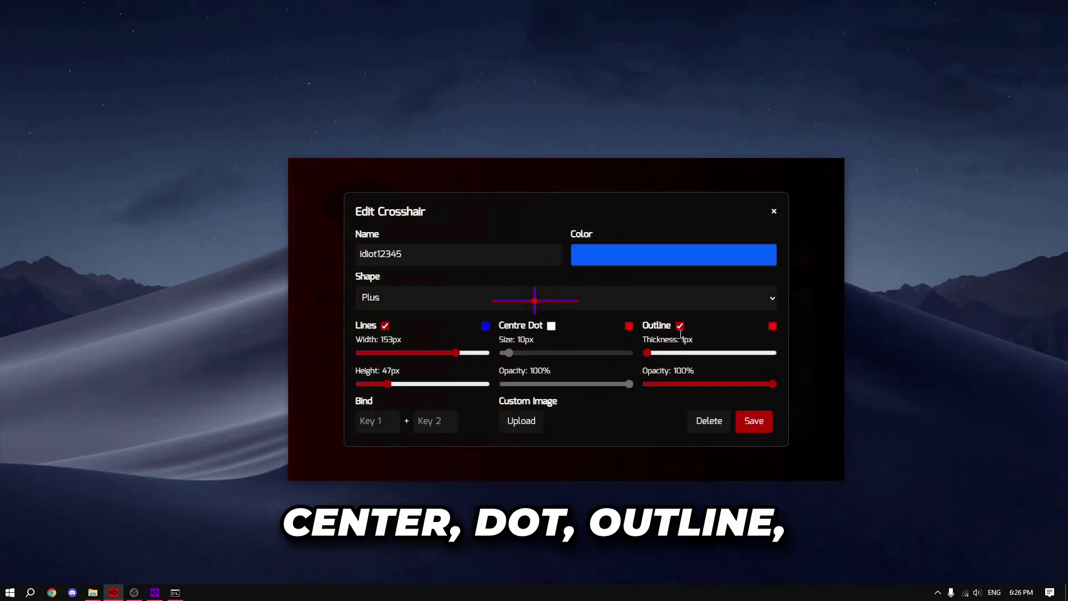
click(680, 328)
click(592, 294)
click(422, 361)
click(753, 421)
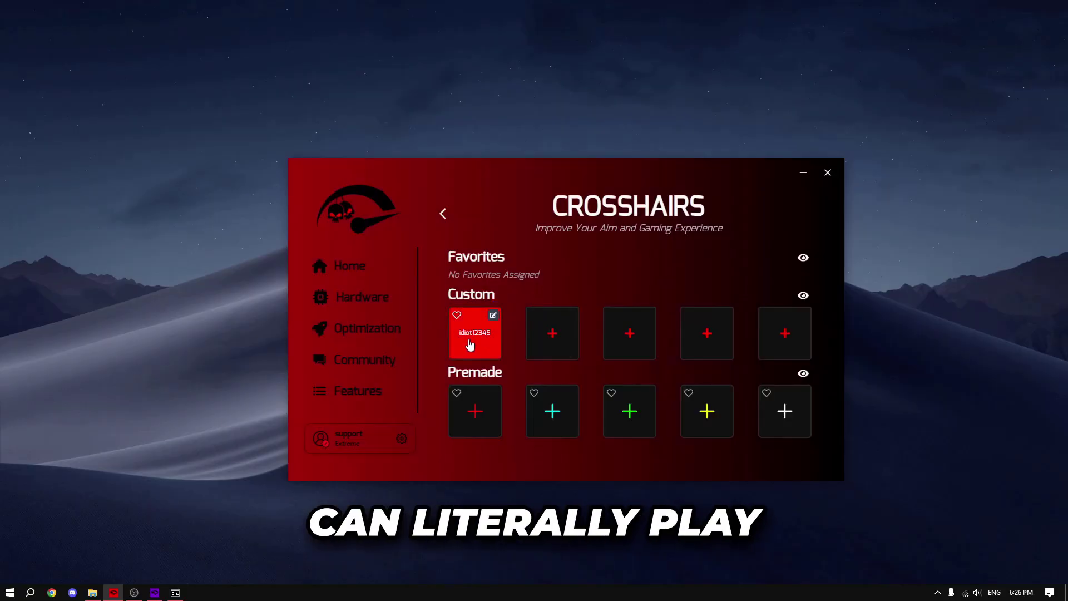
click(470, 345)
drag(502, 173, 531, 163)
Give Idiot12345 the 'Untitled design (8)' custom image, enlarge it, save and display it.
click(504, 320)
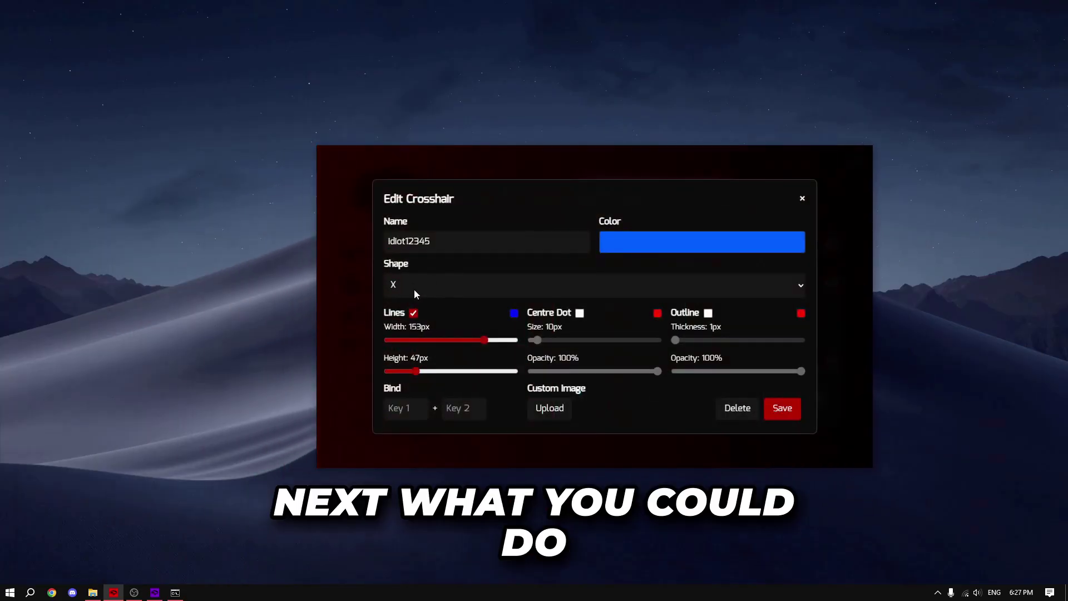
click(550, 407)
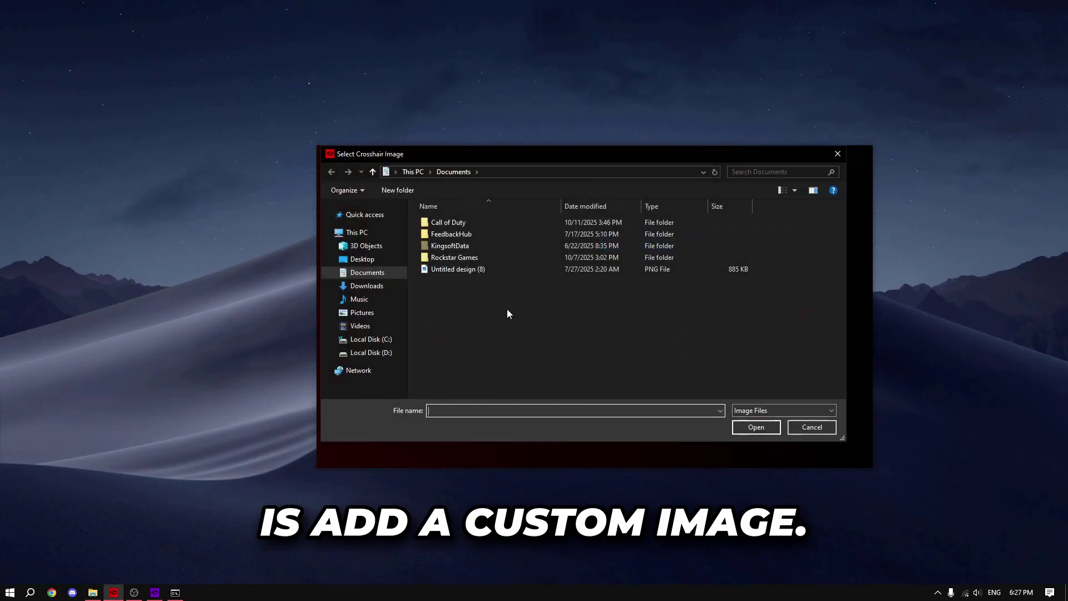
click(478, 269)
click(756, 426)
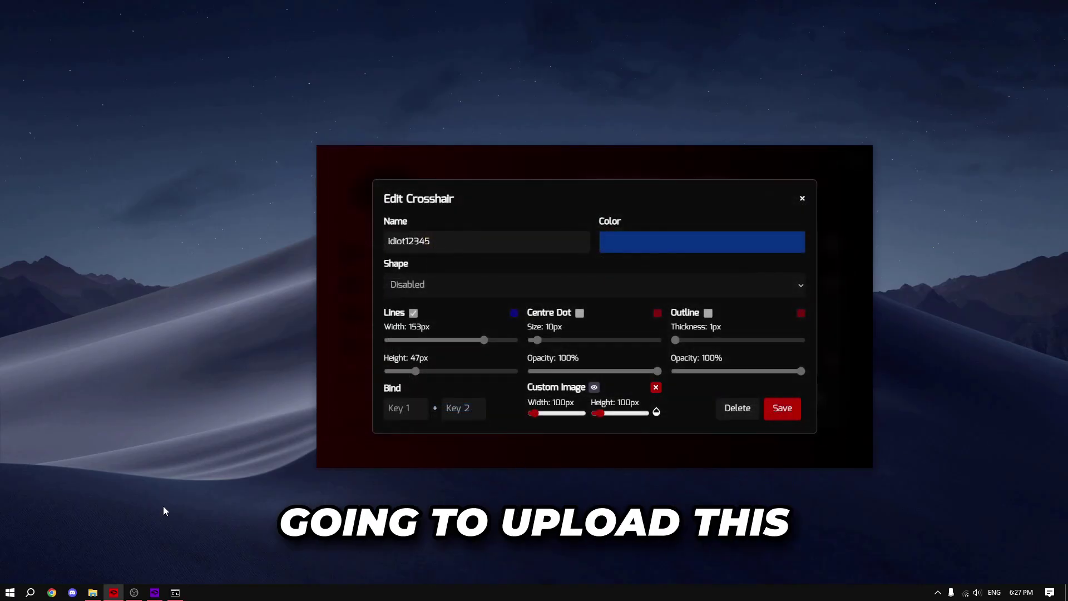
click(584, 385)
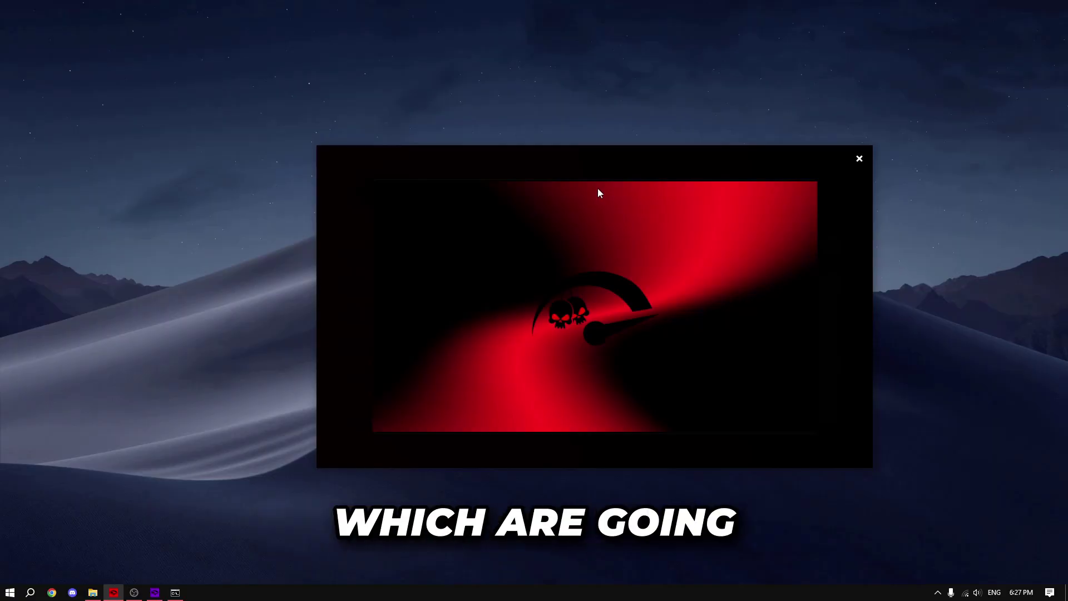
click(859, 159)
drag(534, 413, 624, 415)
mouse_move(656, 411)
click(781, 408)
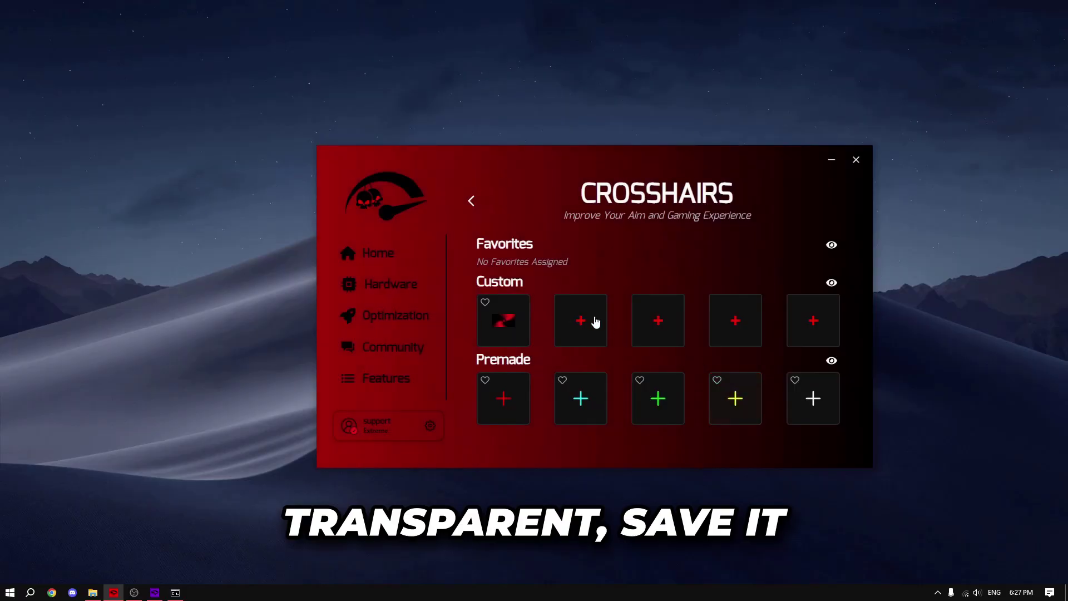
click(508, 323)
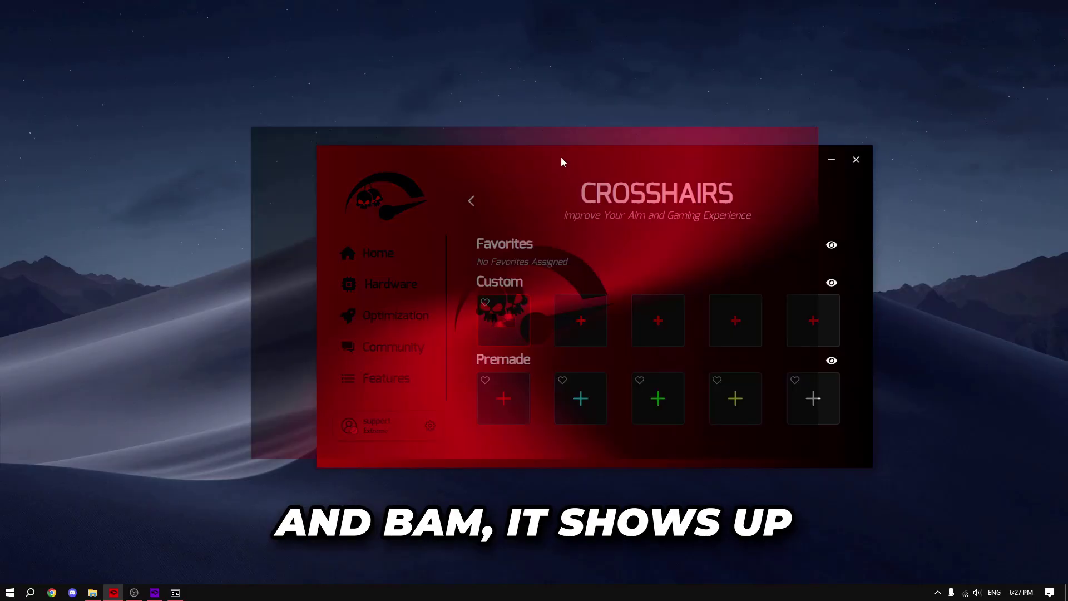
Widen the crosshair's custom image further and save the change.
drag(560, 156, 545, 199)
click(507, 359)
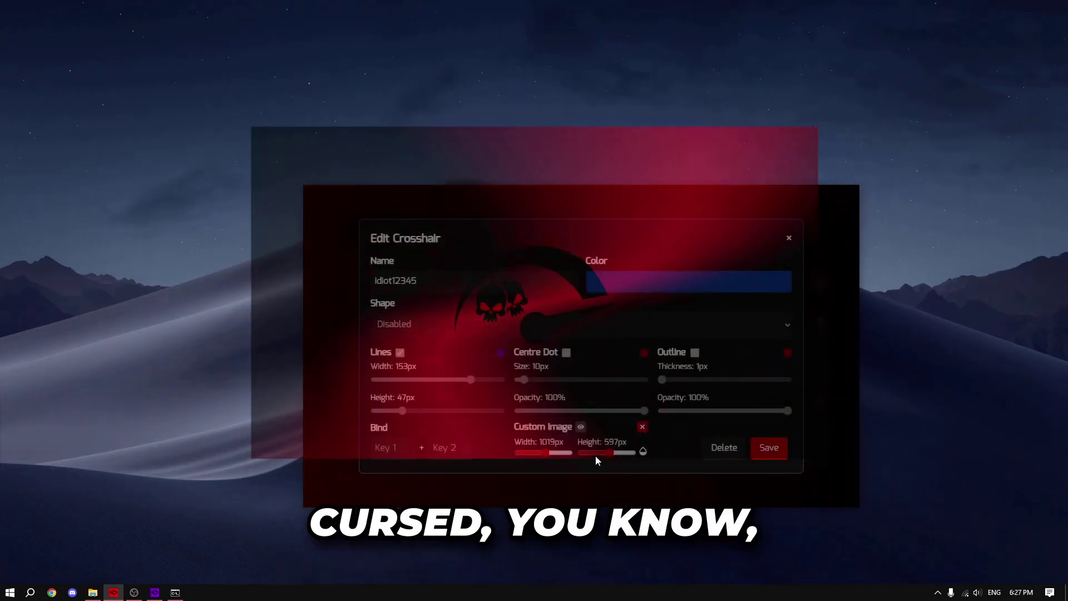
drag(545, 451, 550, 451)
click(776, 447)
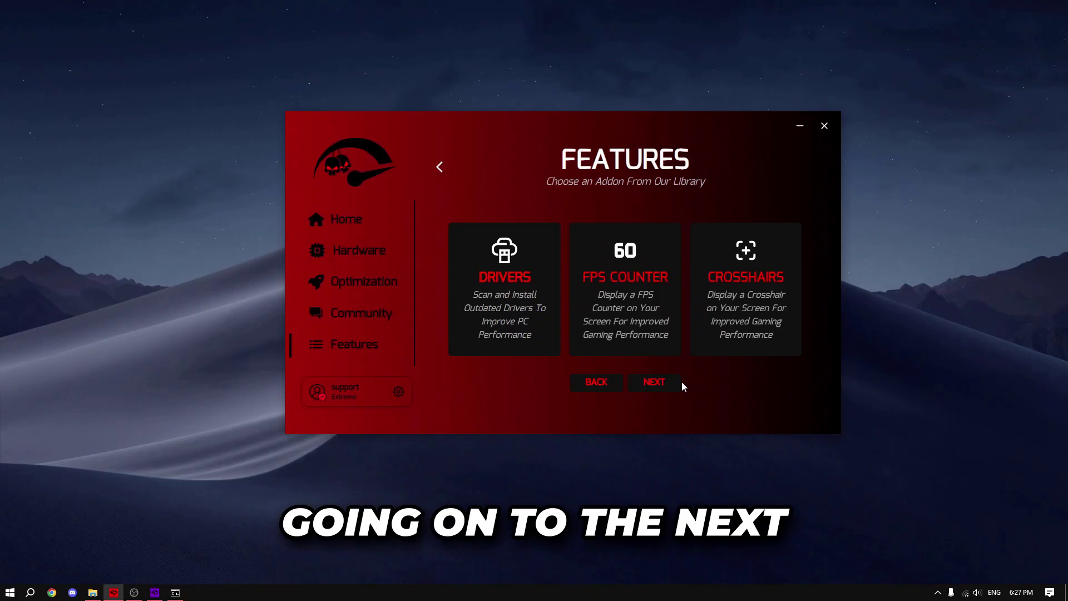
Advance to the next add-ons, open OS Reinstall, and check the available USB drives.
click(655, 383)
click(612, 309)
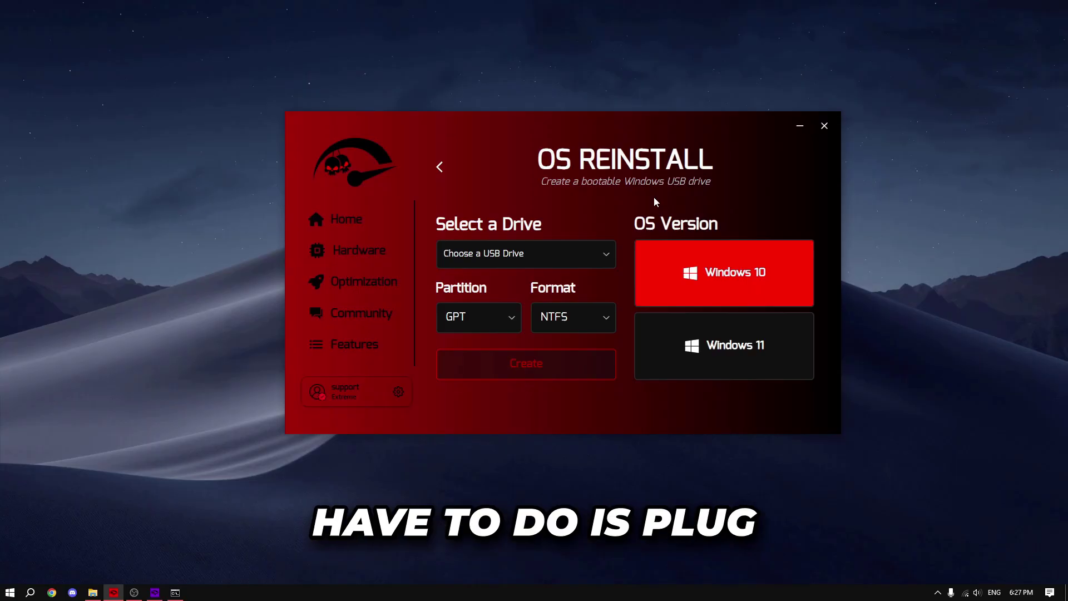
click(525, 253)
click(506, 172)
Keep GPT partition scheme and NTFS format, and choose Windows 10.
click(460, 317)
click(459, 318)
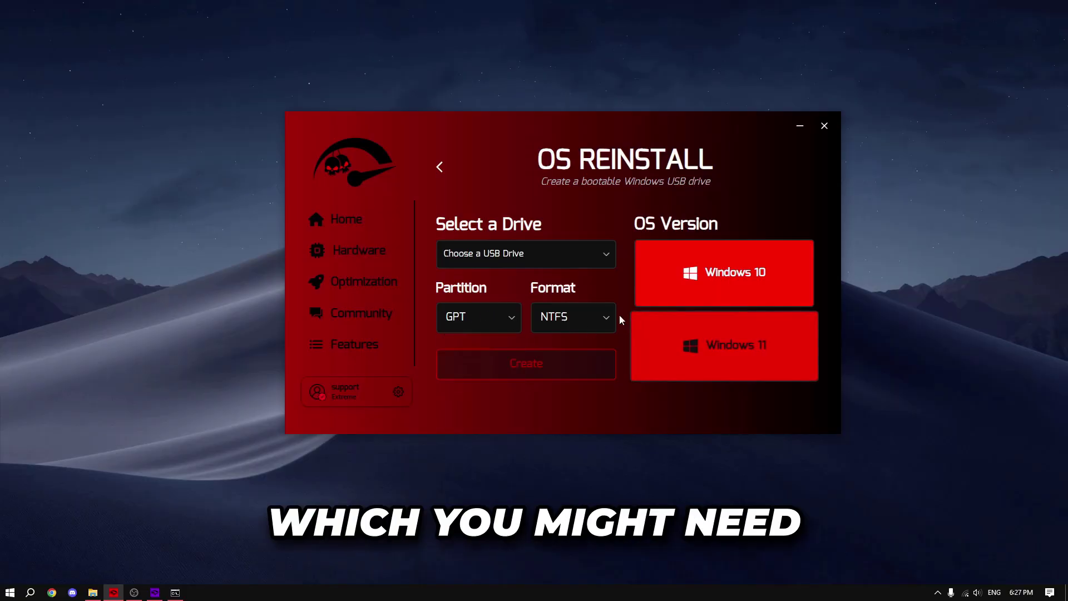
click(584, 322)
click(533, 288)
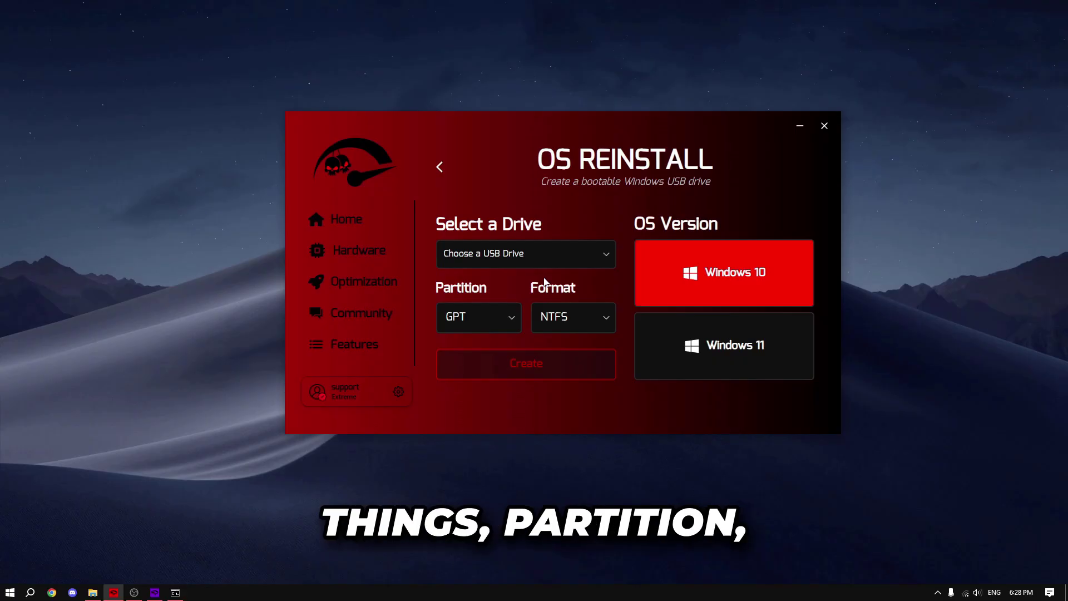
click(738, 255)
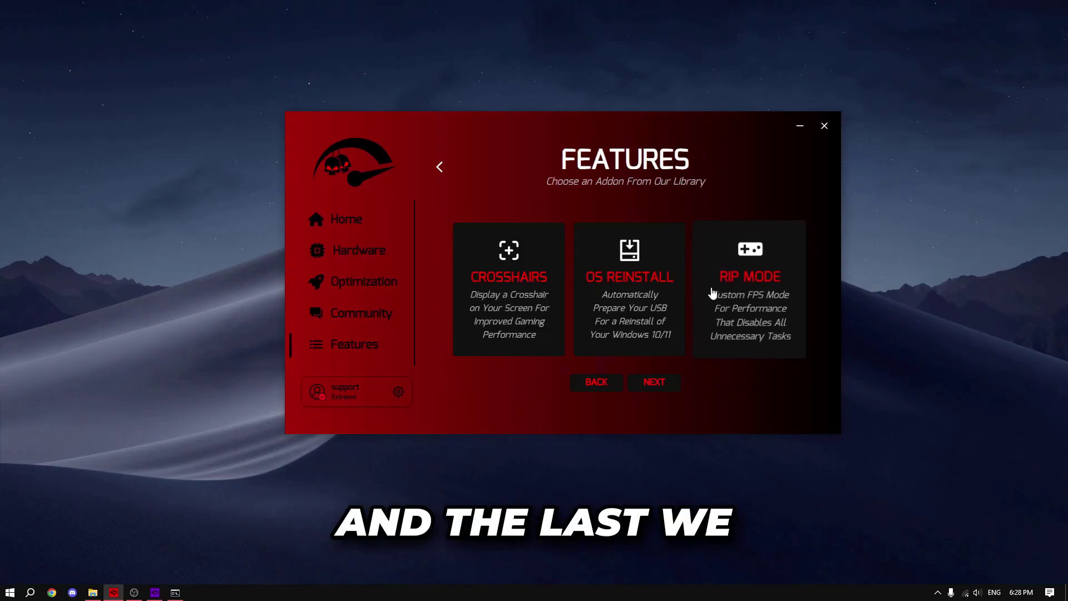
Open the RIP Mode page alongside Task Manager's live Memory performance view.
click(714, 290)
right_click(269, 592)
click(305, 547)
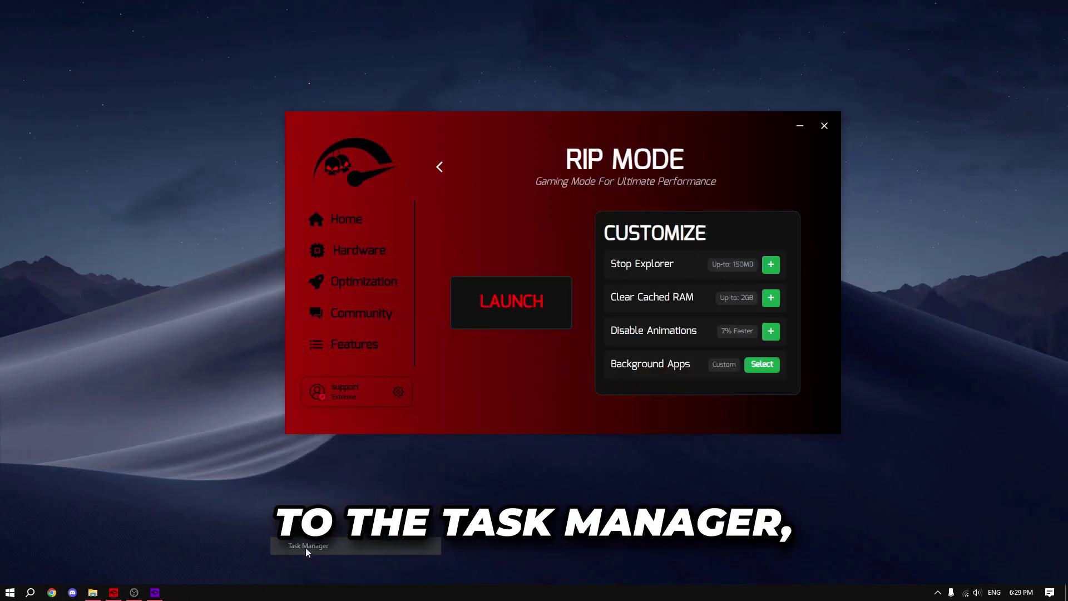
click(121, 182)
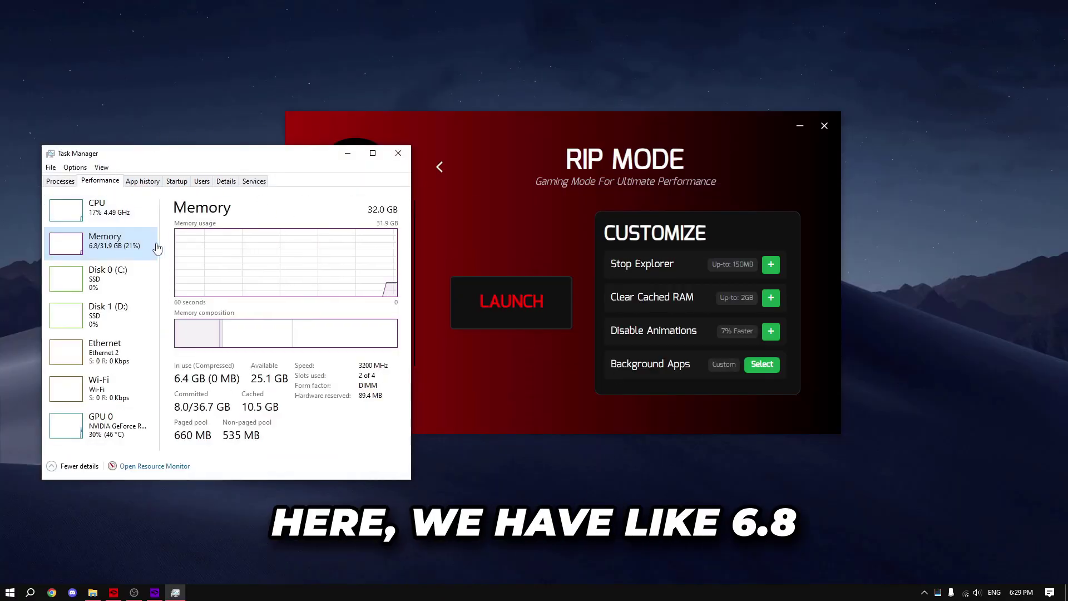
Add Clear Cached RAM to RIP Mode and launch it while watching Task Manager.
click(765, 298)
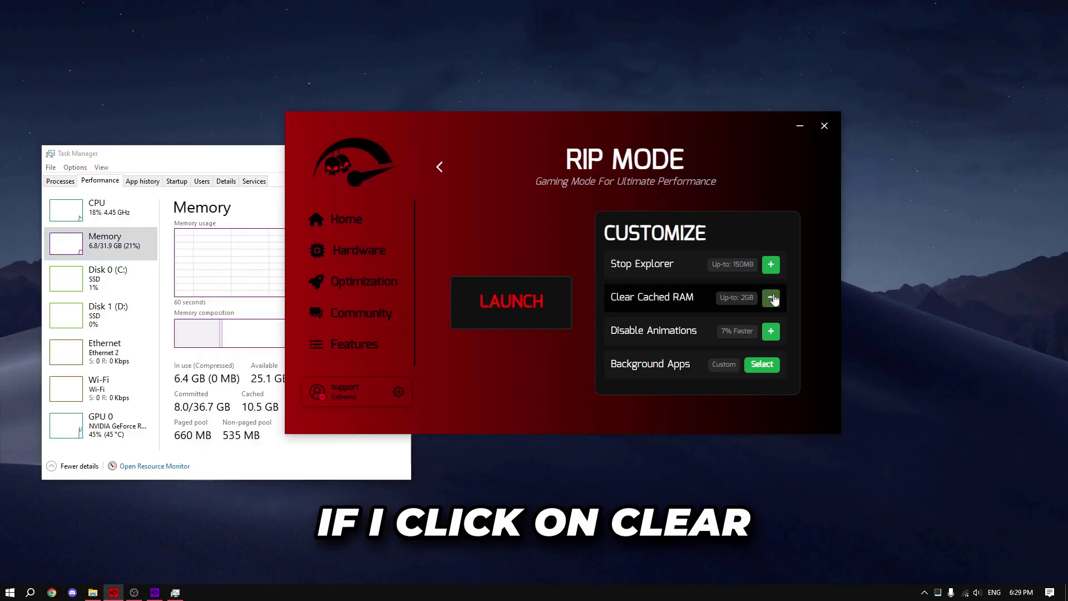
click(511, 301)
click(118, 249)
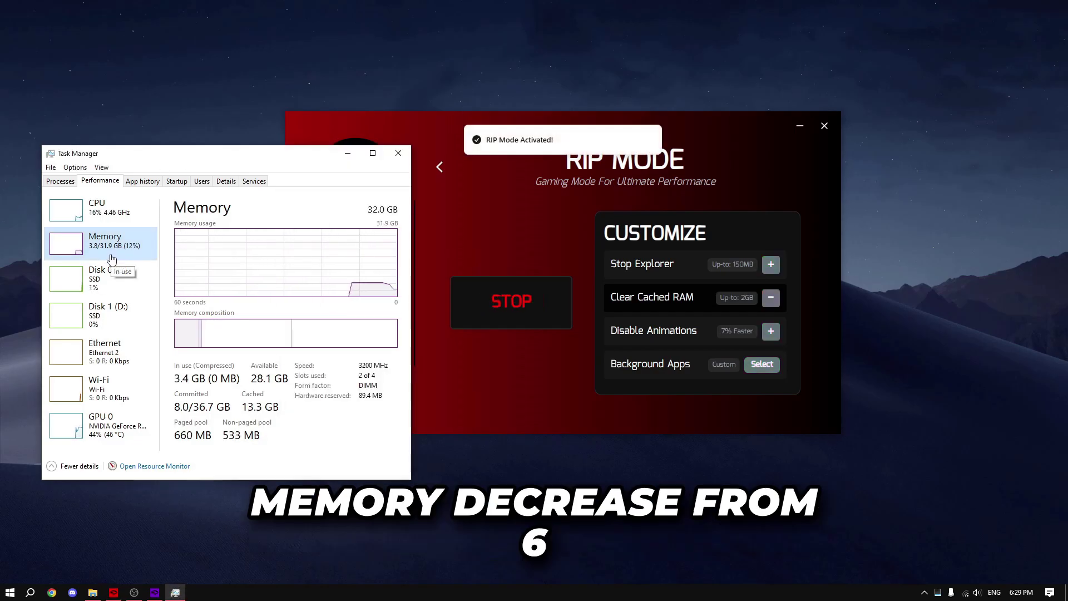
Confirm memory use fell from 6.8 GB to about 3.9 GB, then close Task Manager.
right_click(111, 257)
click(118, 249)
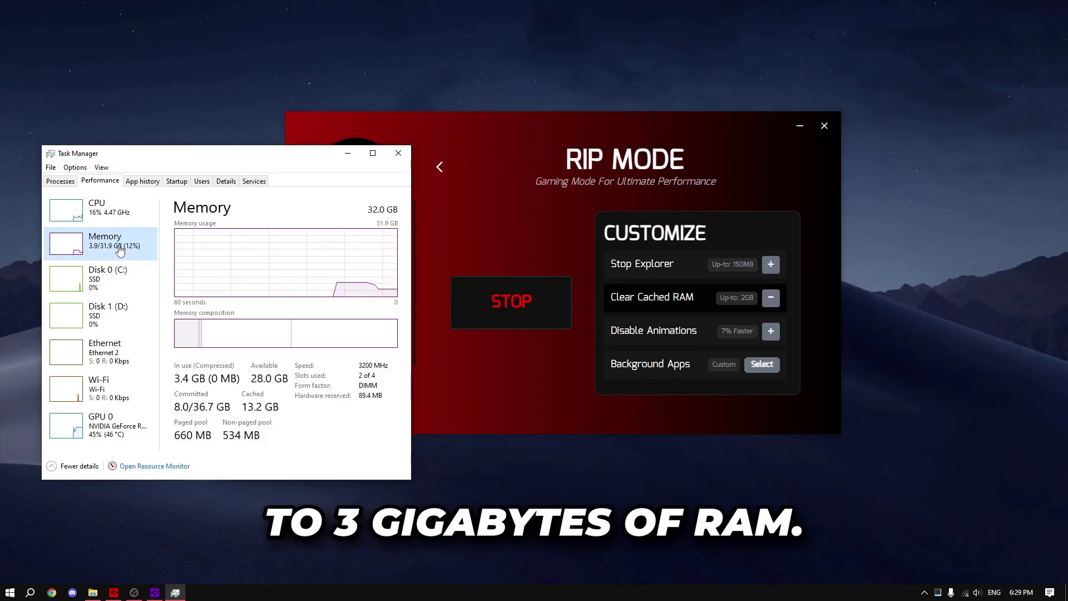
right_click(119, 250)
click(141, 240)
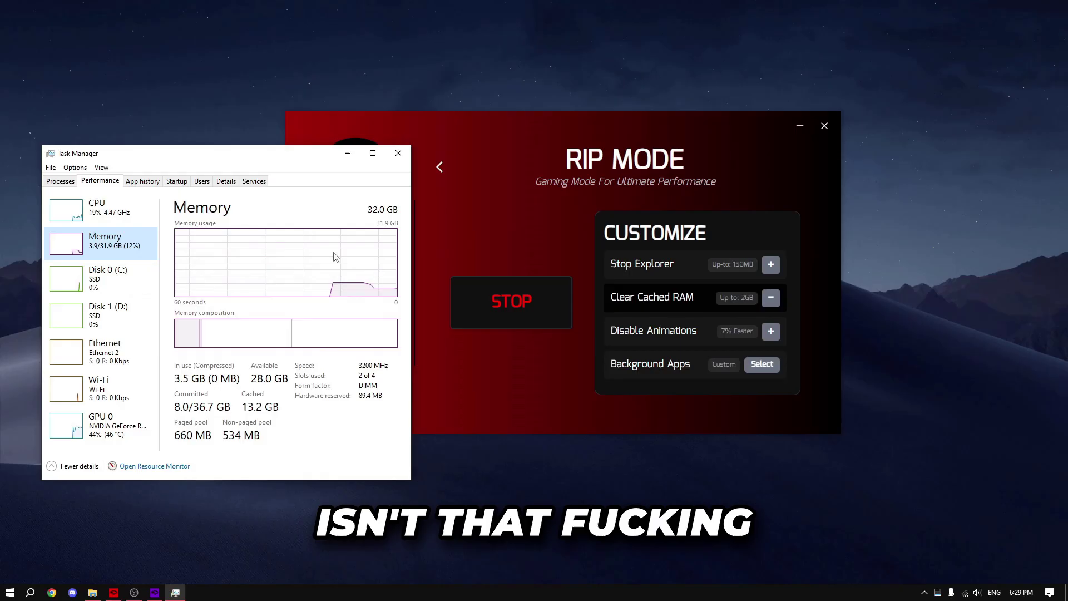
click(398, 152)
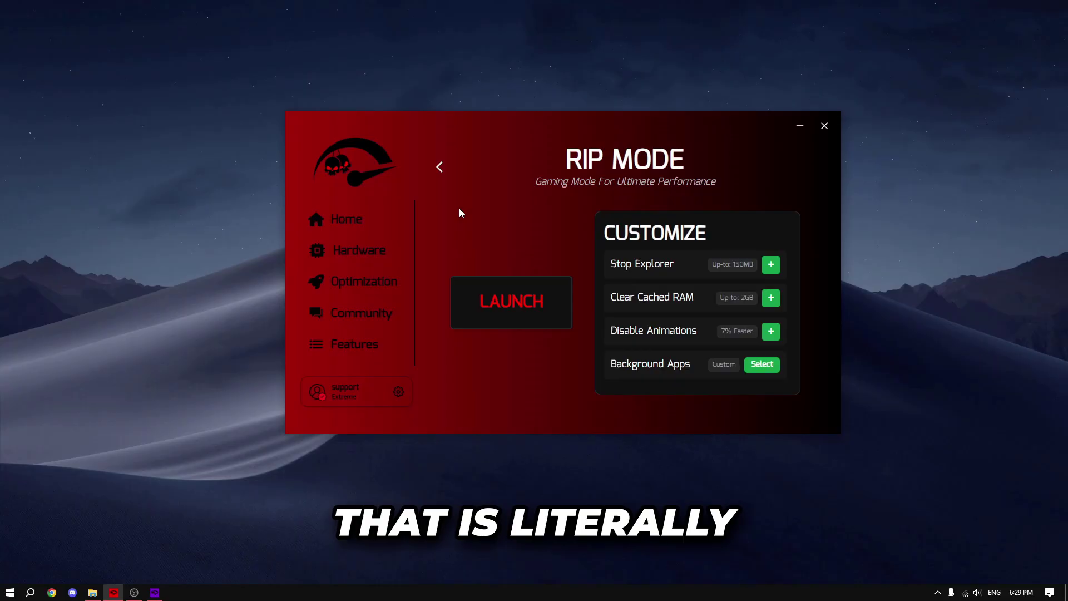
click(440, 167)
click(314, 220)
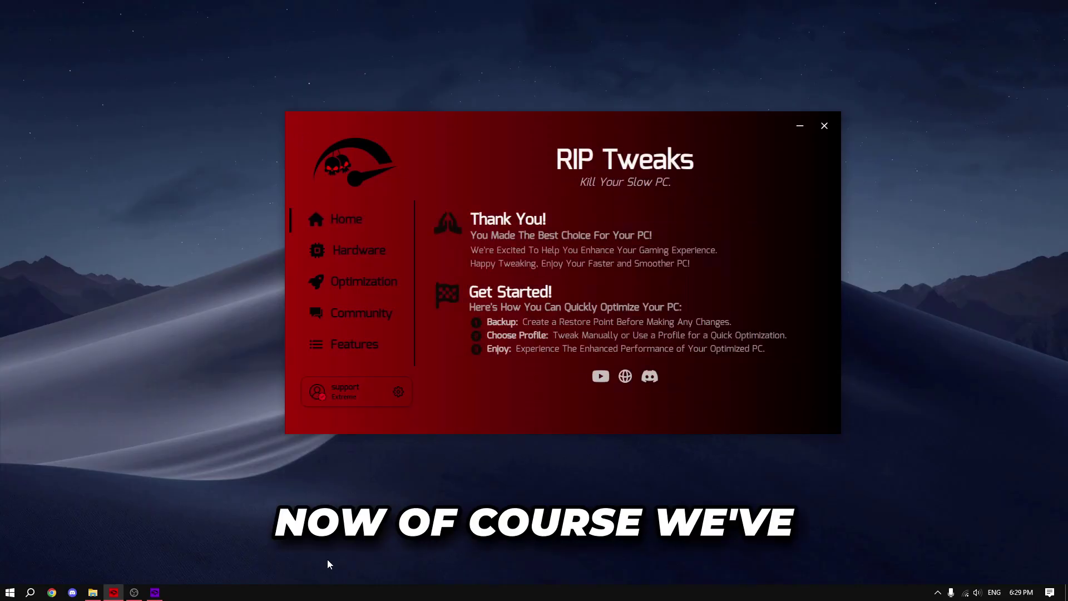
click(400, 392)
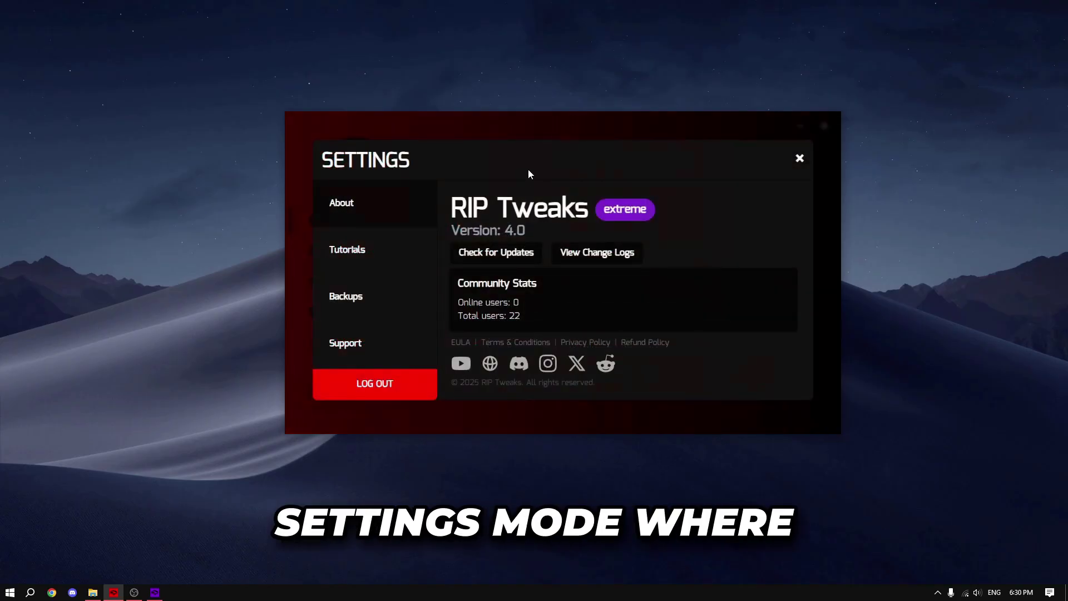
click(392, 242)
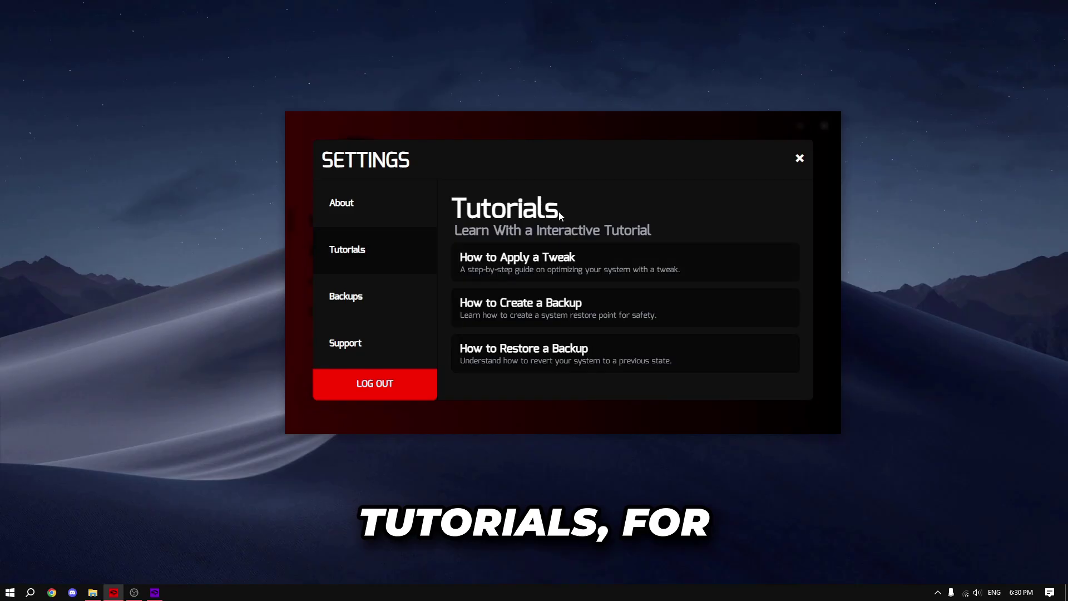
click(615, 257)
click(606, 403)
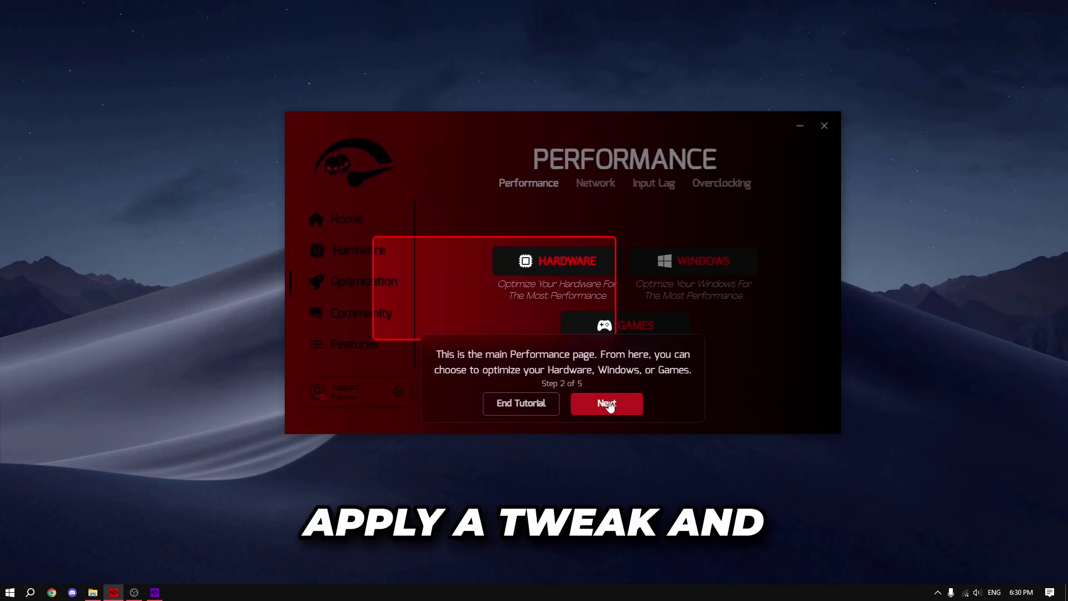
click(608, 403)
click(608, 403)
click(608, 403)
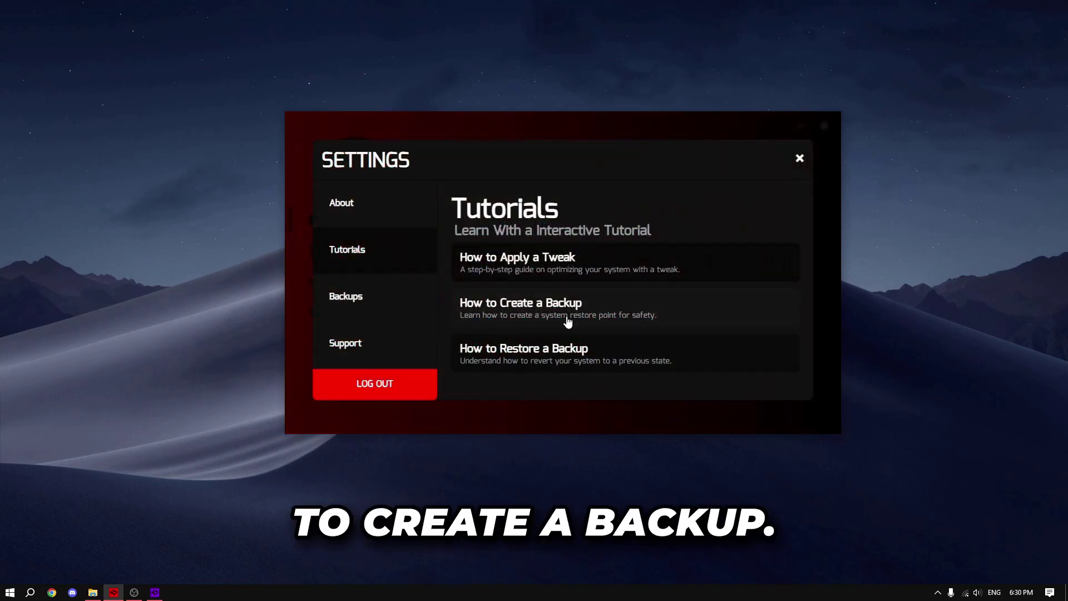
click(567, 317)
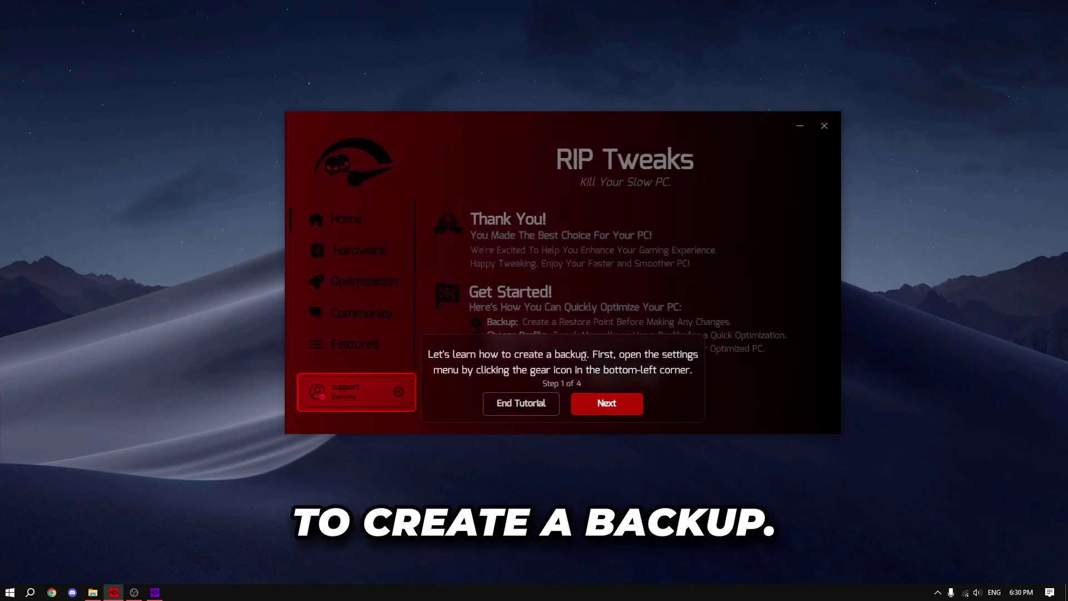
click(614, 403)
click(614, 404)
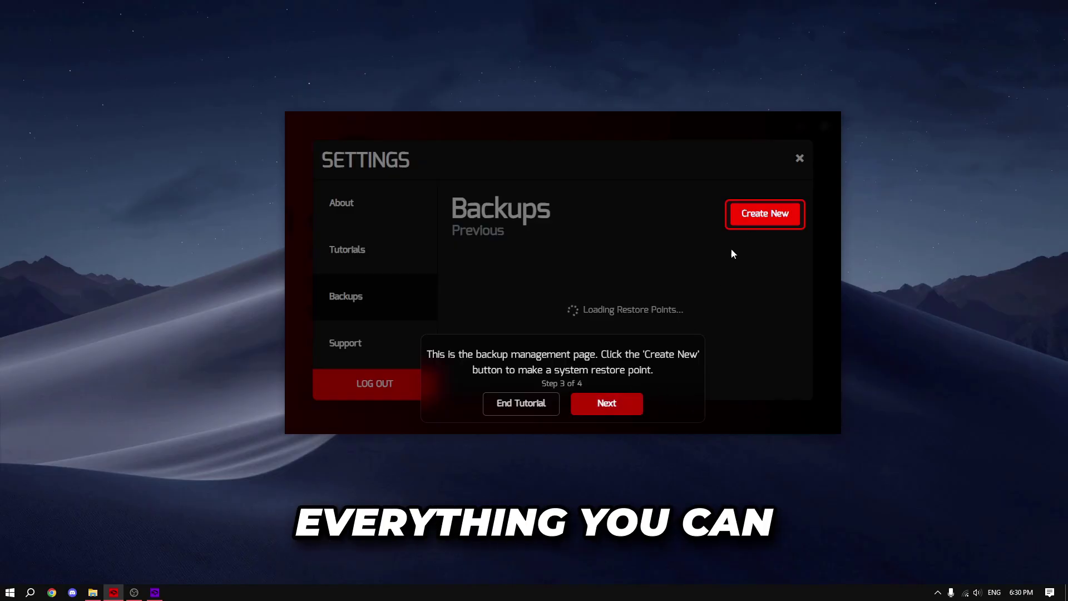
click(748, 218)
click(606, 404)
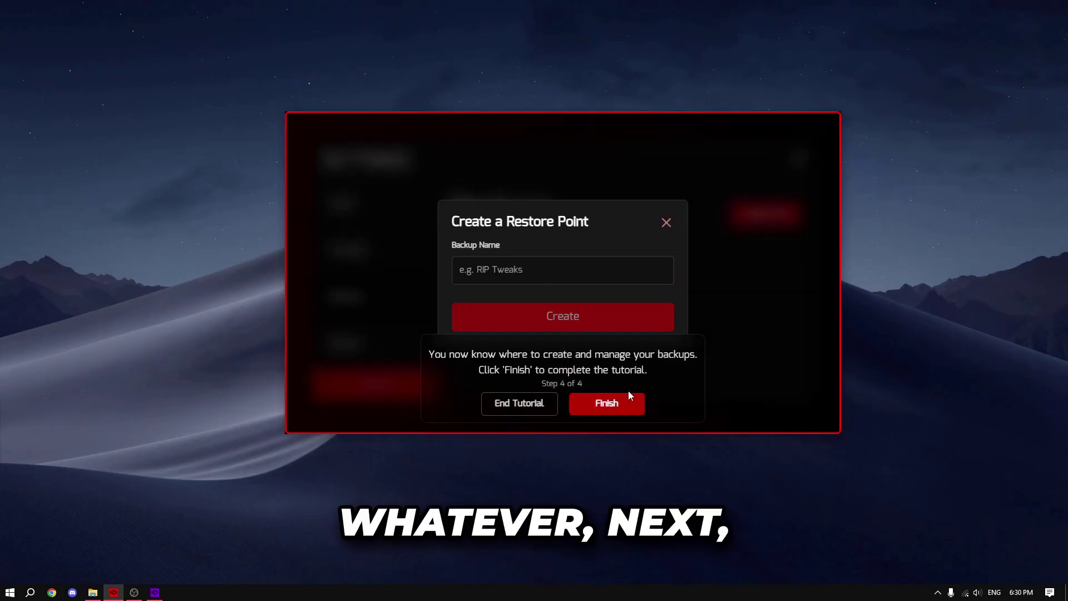
click(625, 401)
click(383, 309)
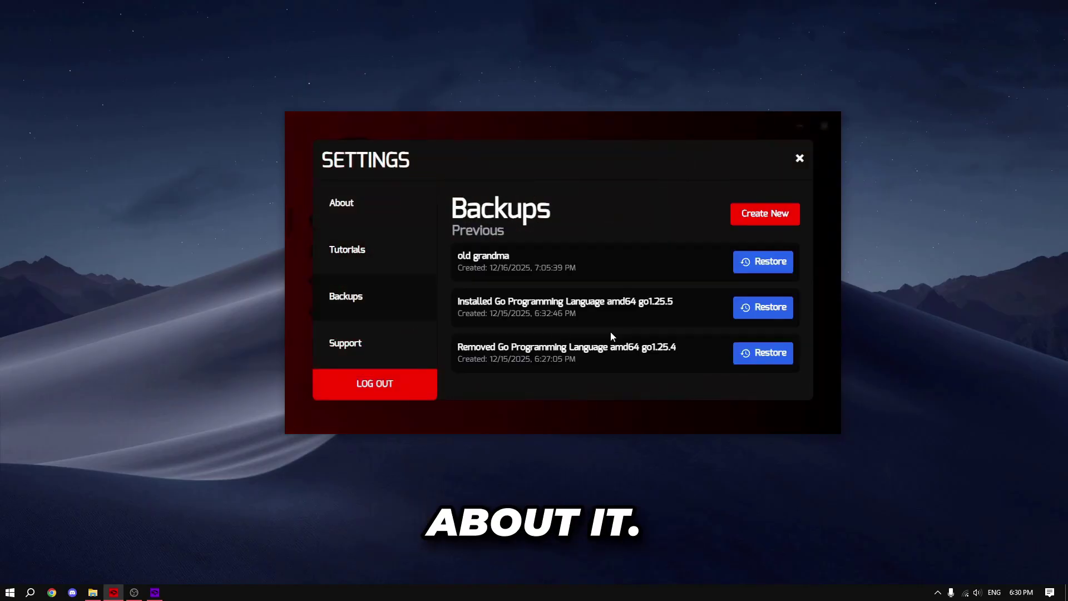
click(369, 340)
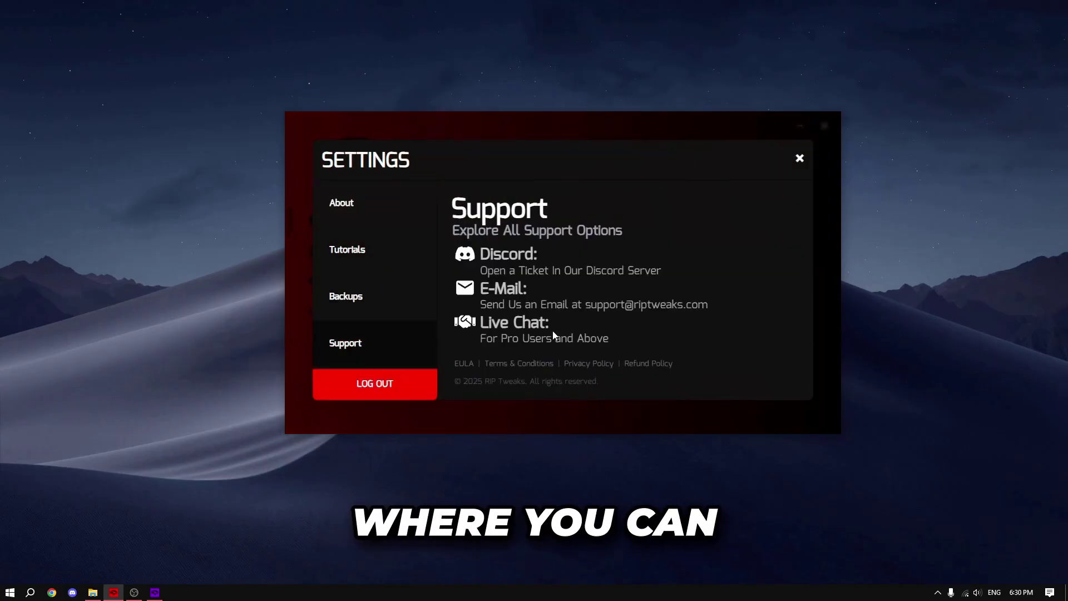
click(522, 257)
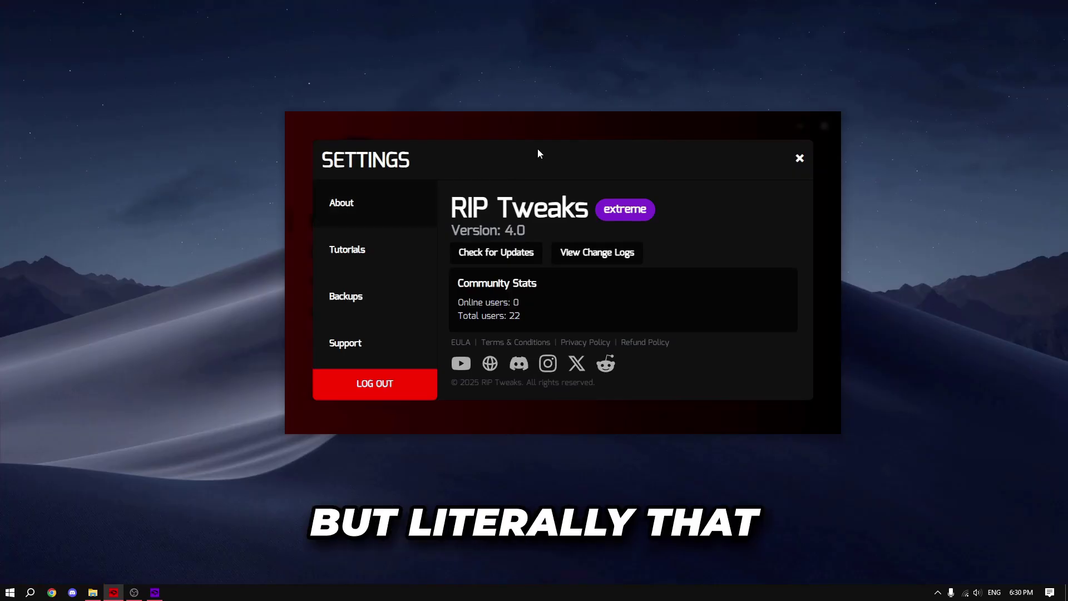
key(Escape)
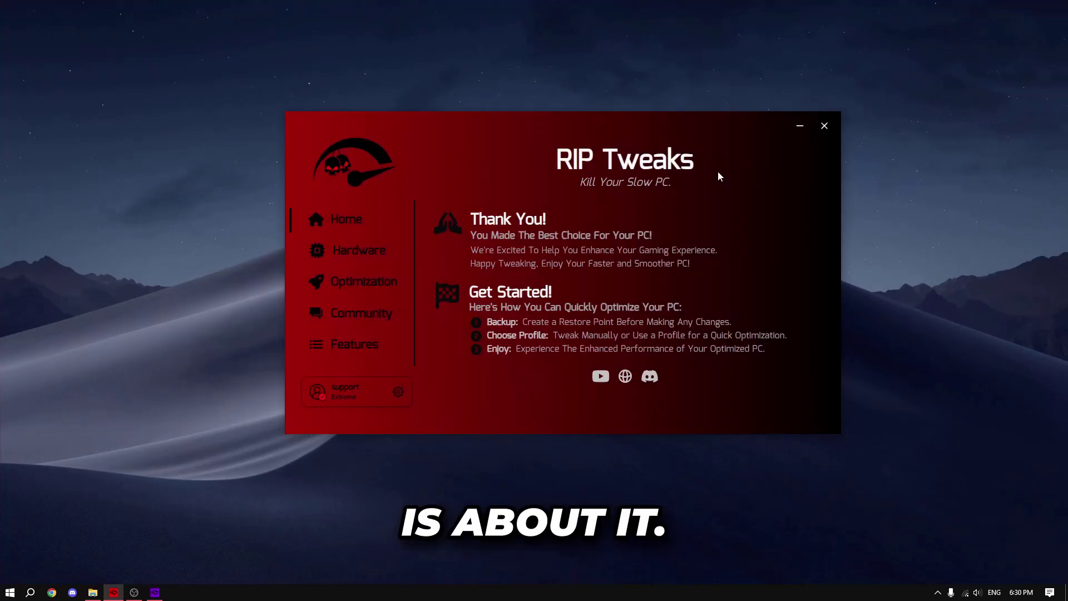